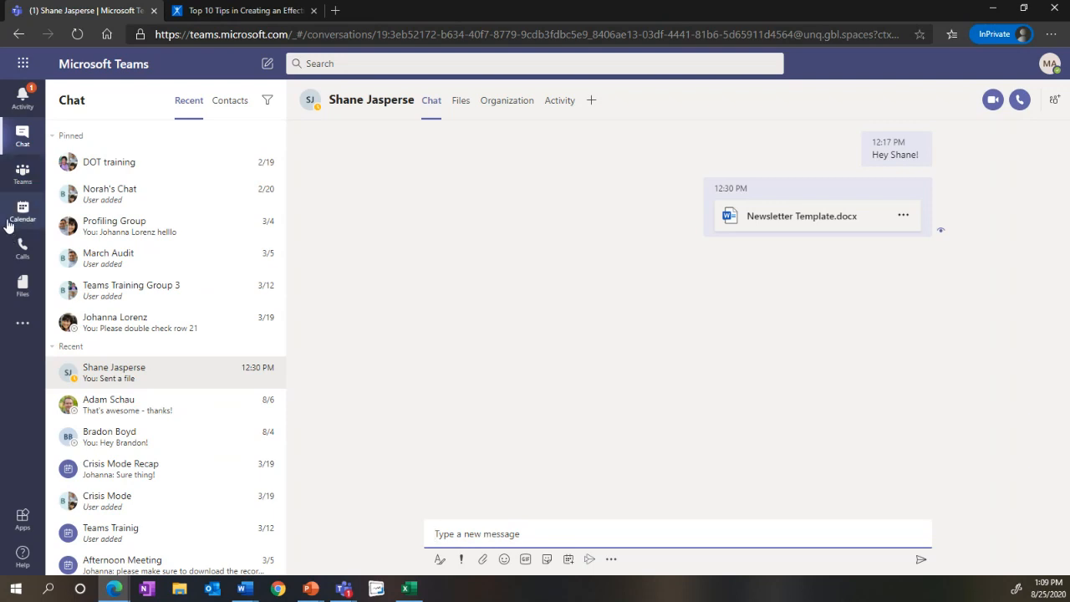
Step: Create a public team from scratch named Newsletter Ninjas
left_click(23, 175)
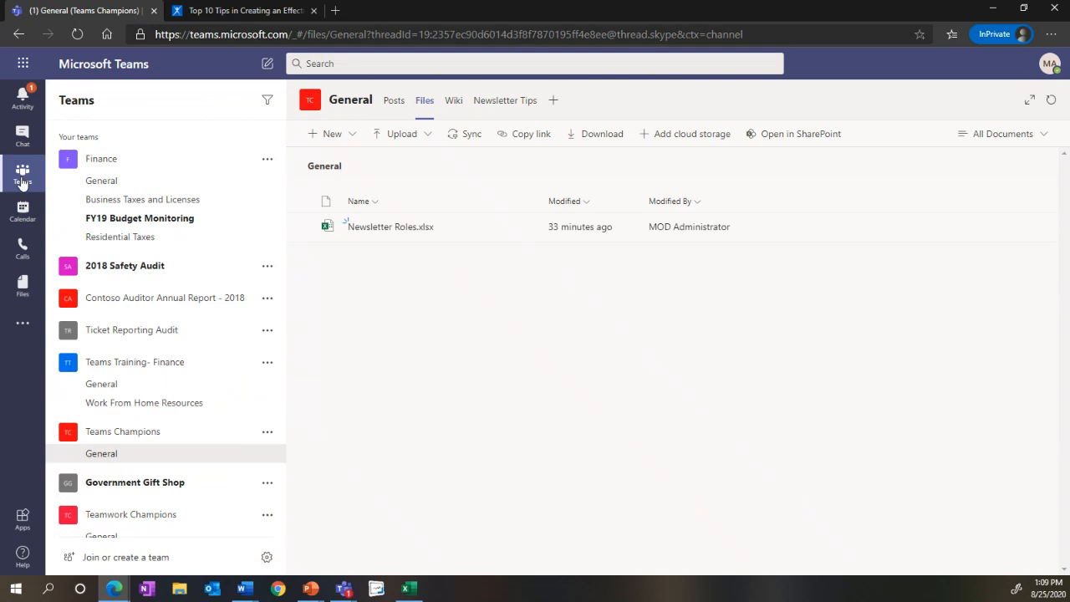
left_click(96, 565)
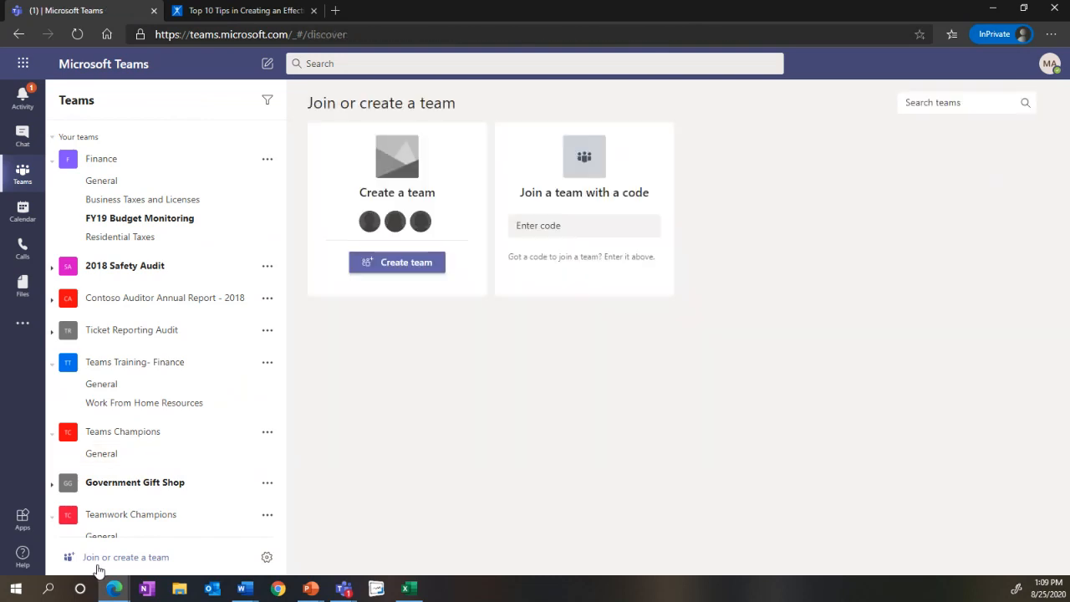
left_click(370, 266)
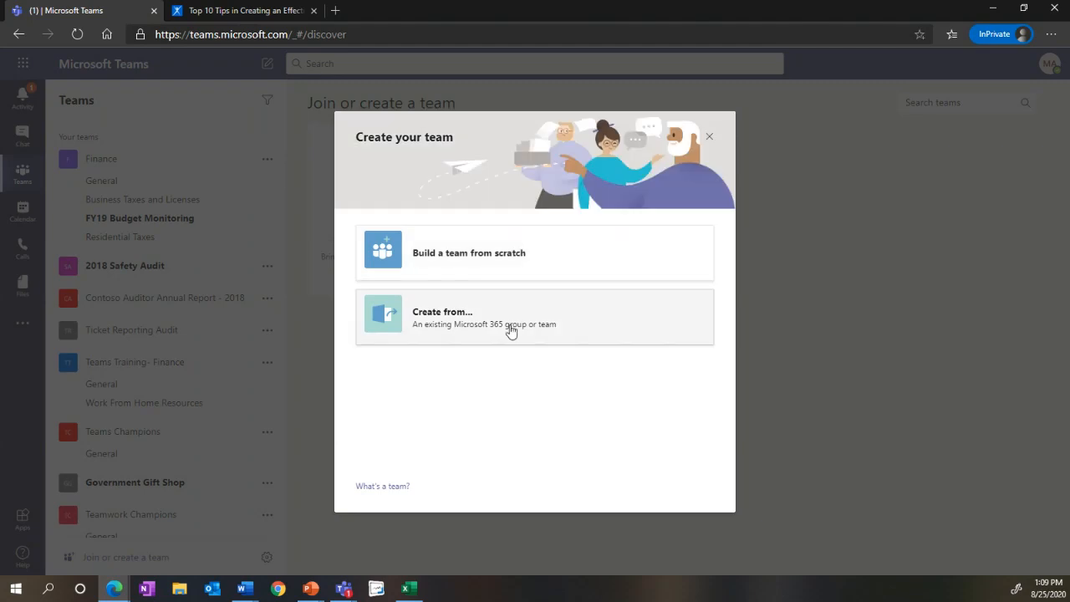
left_click(520, 272)
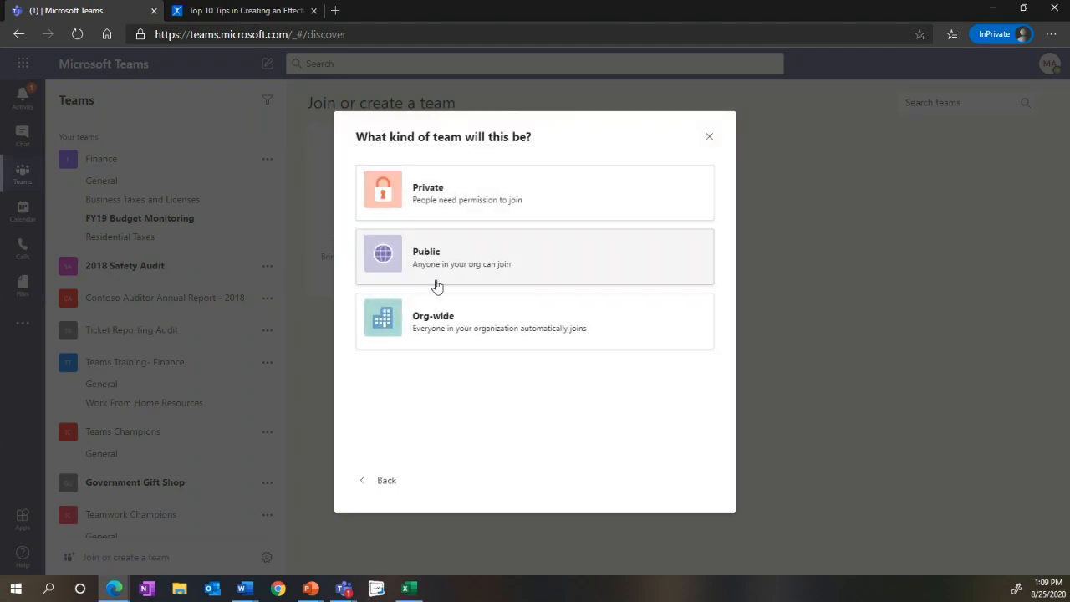
left_click(434, 277)
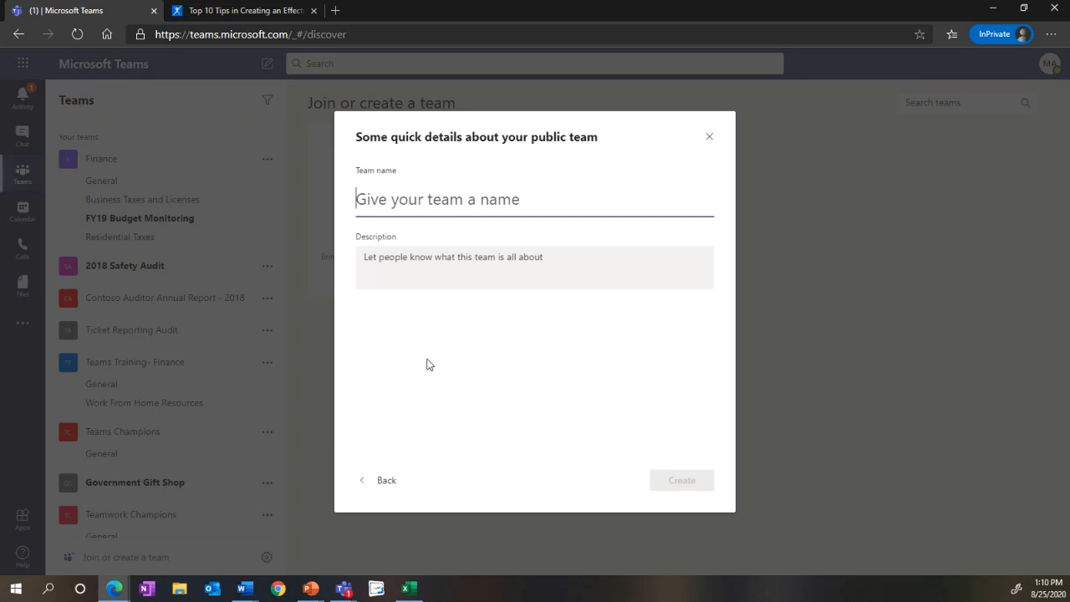
left_click(383, 483)
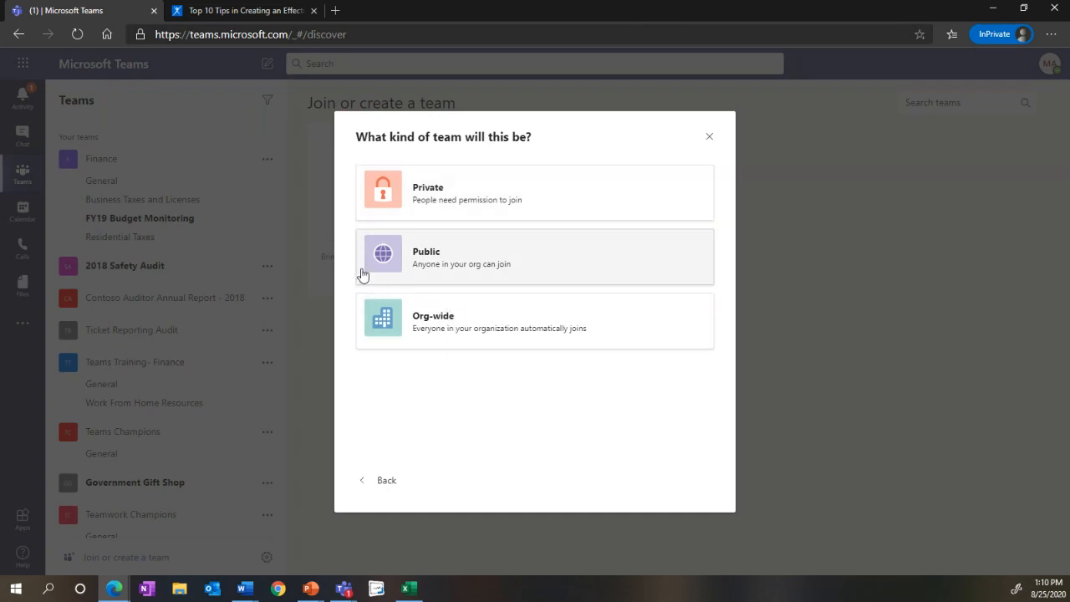
left_click(473, 248)
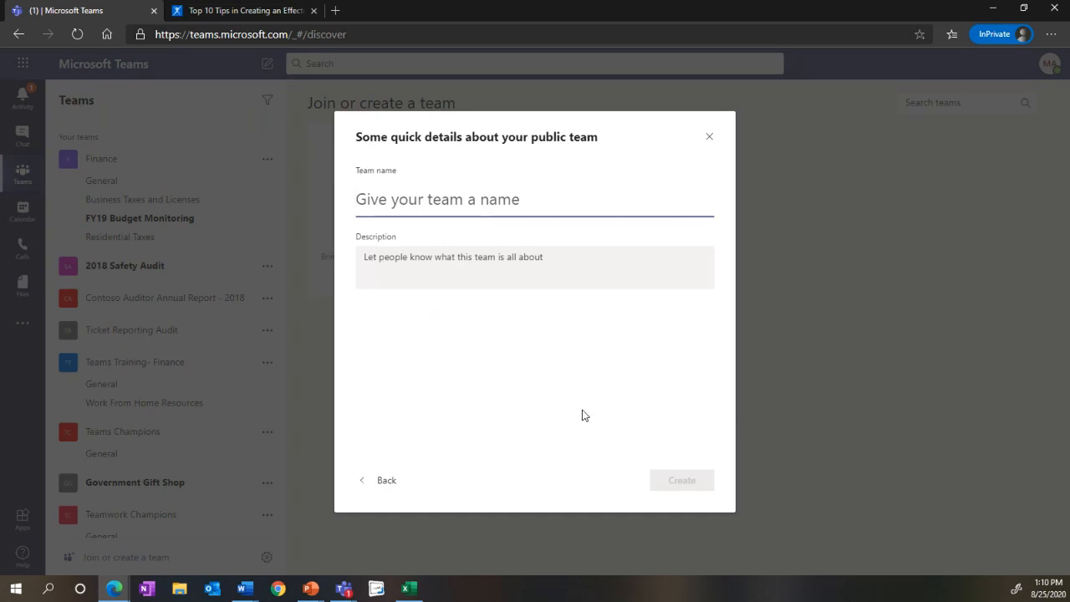
type("Newslet")
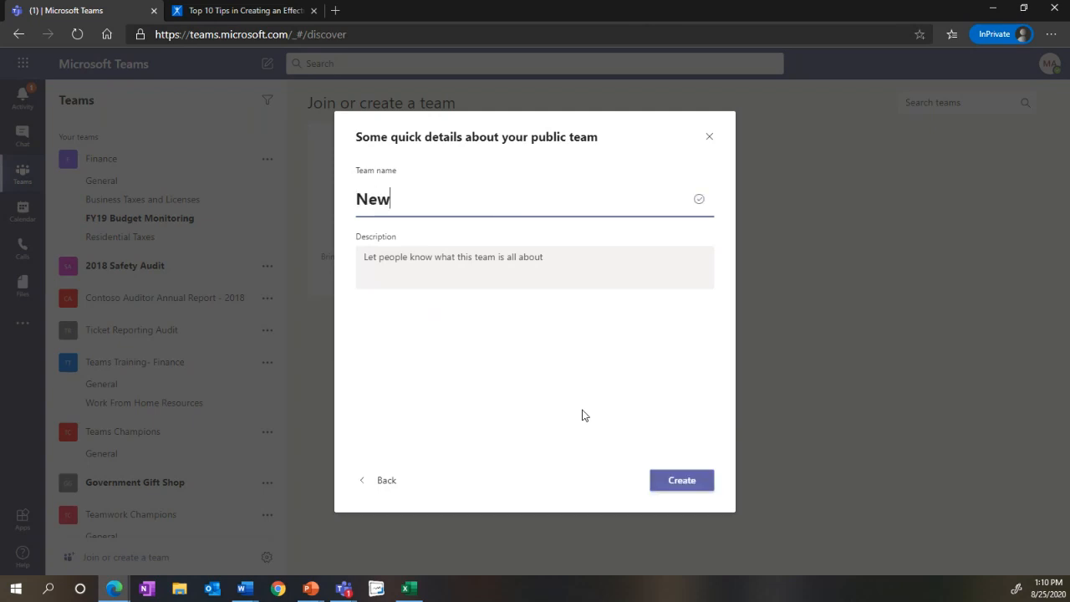
type("r Ninjas")
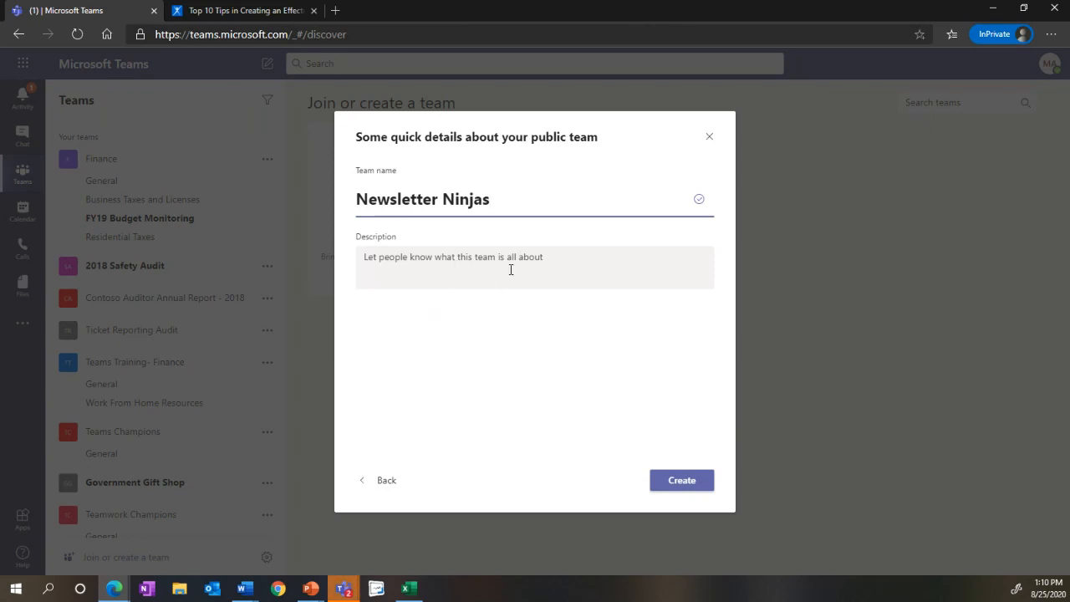
left_click(657, 480)
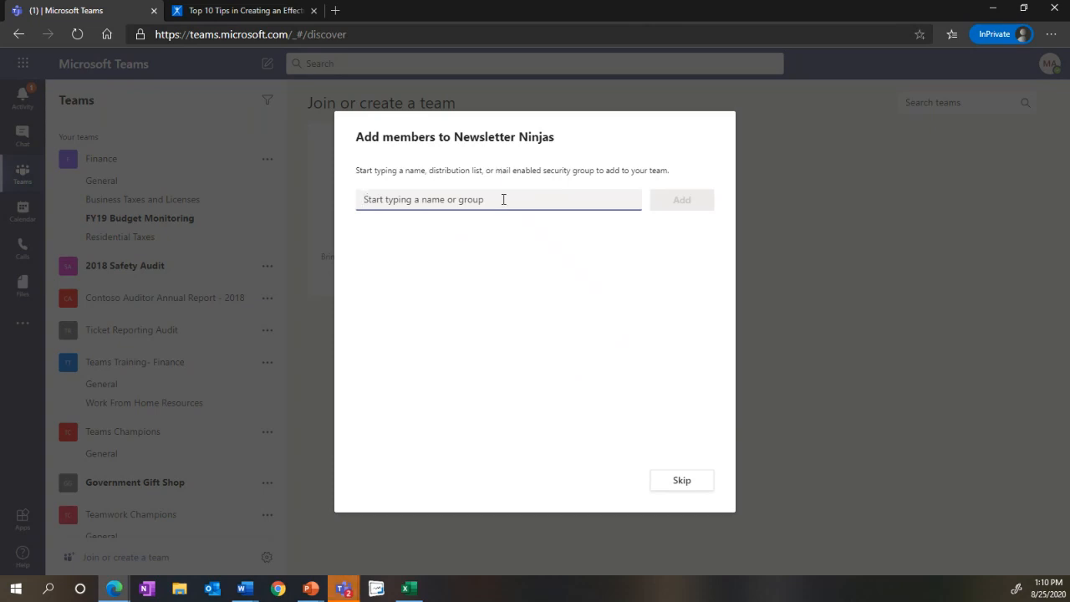
Step: Add the first colleague to Newsletter Ninjas and set their role to Owner
type("shane")
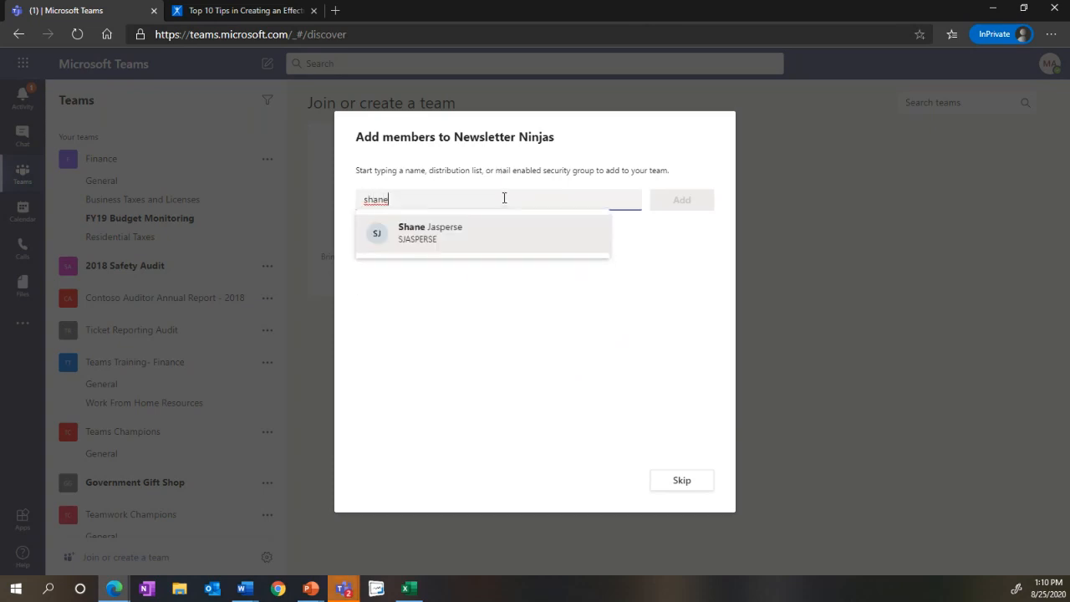
left_click(502, 248)
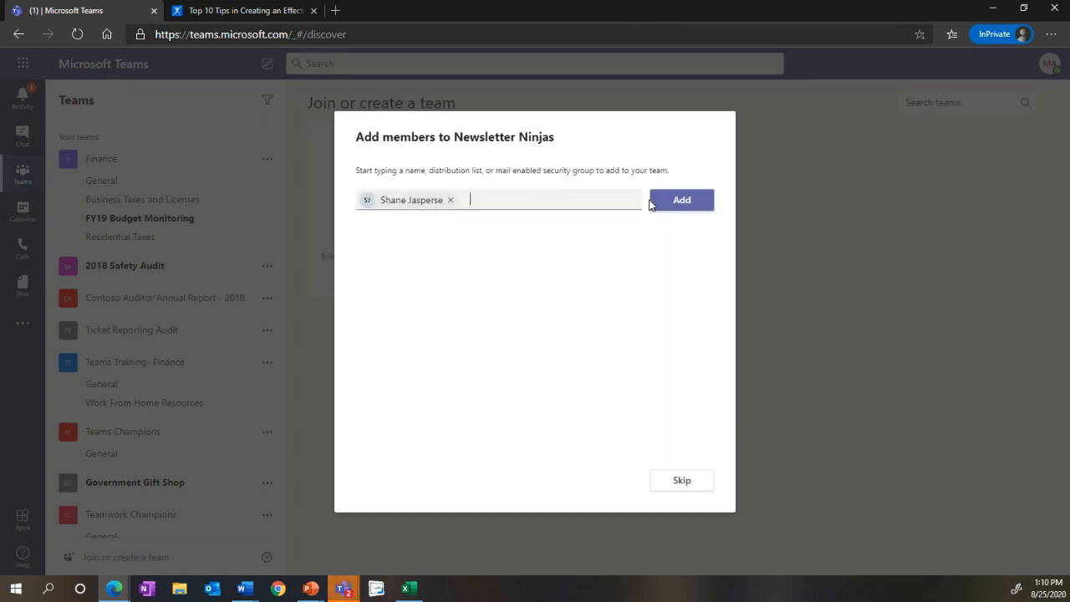
left_click(661, 209)
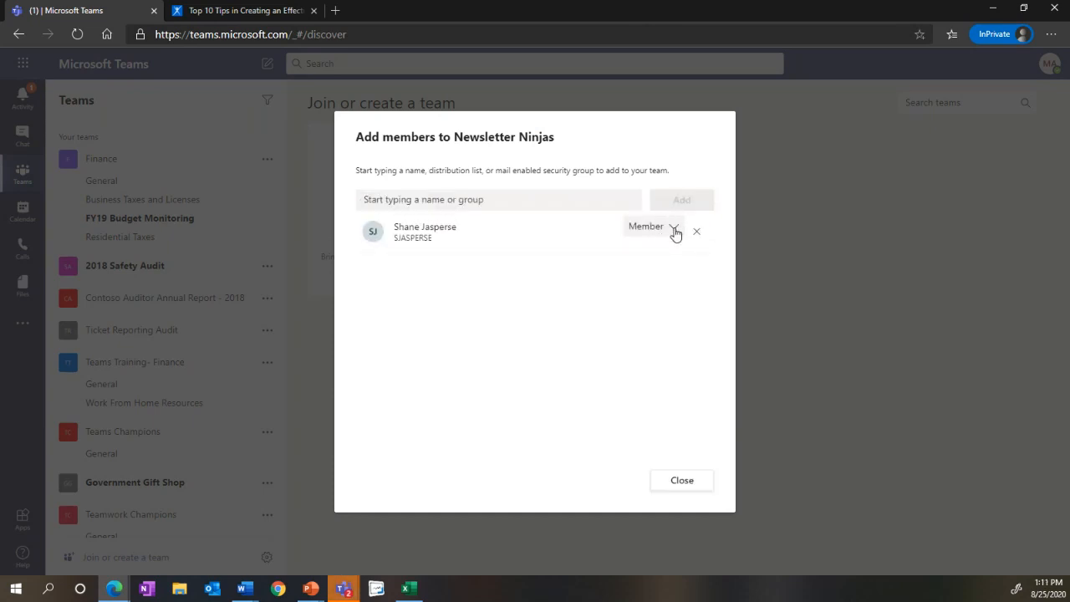
left_click(674, 232)
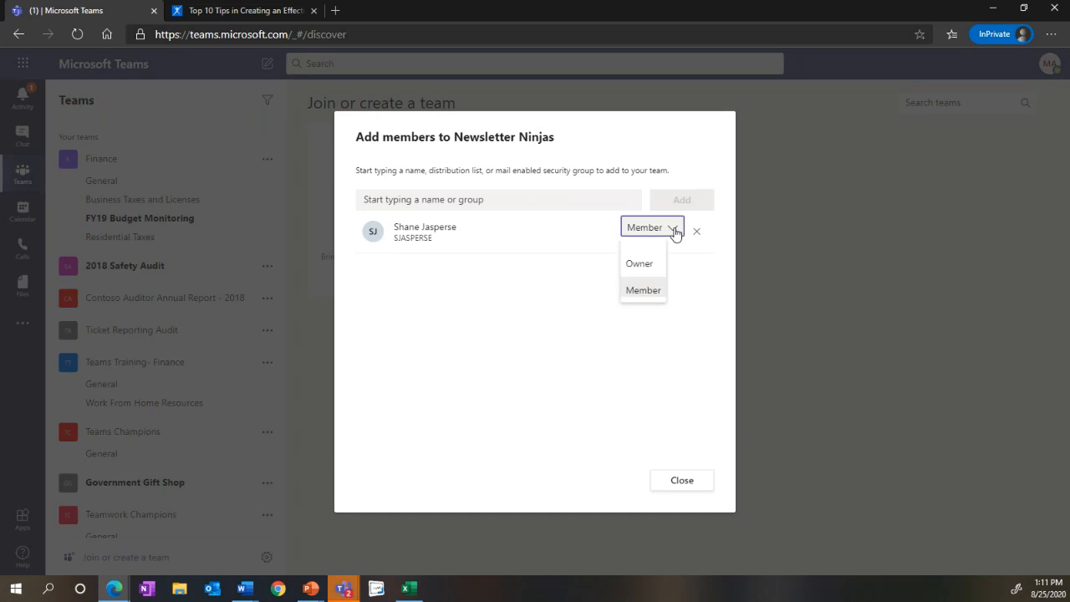
left_click(654, 272)
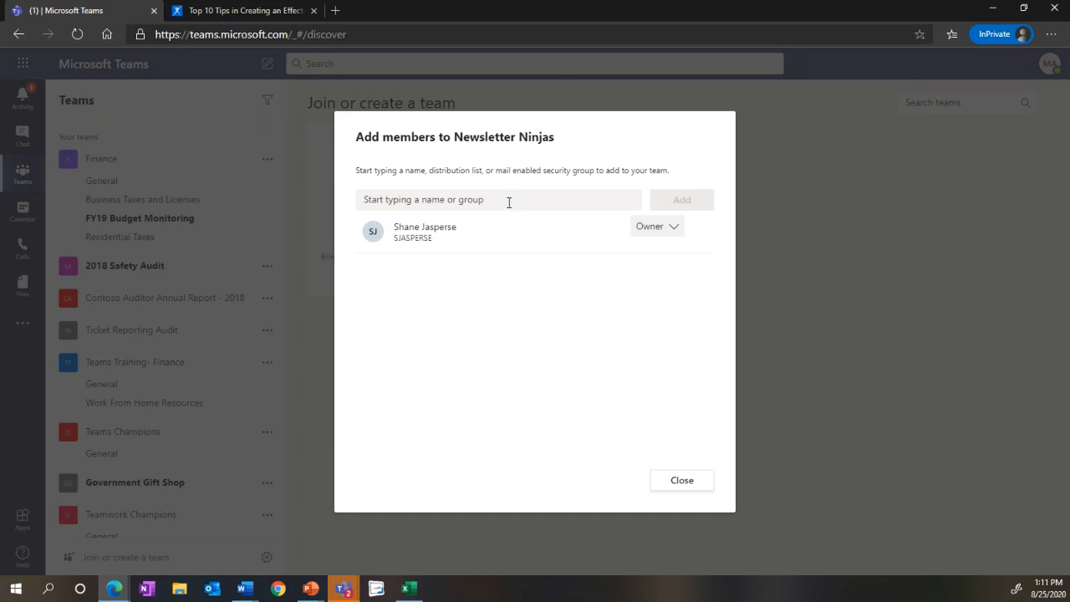
Step: Look up four more colleagues by name and add them together to the Newsletter Ninjas team
left_click(510, 199)
type("adam")
key("Return")
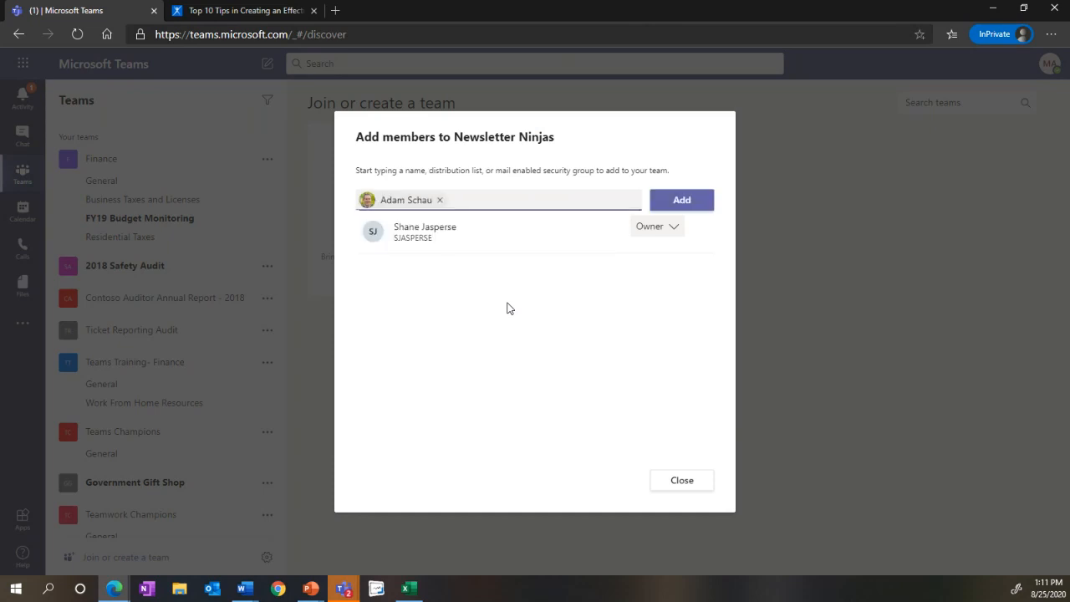
type("bonni")
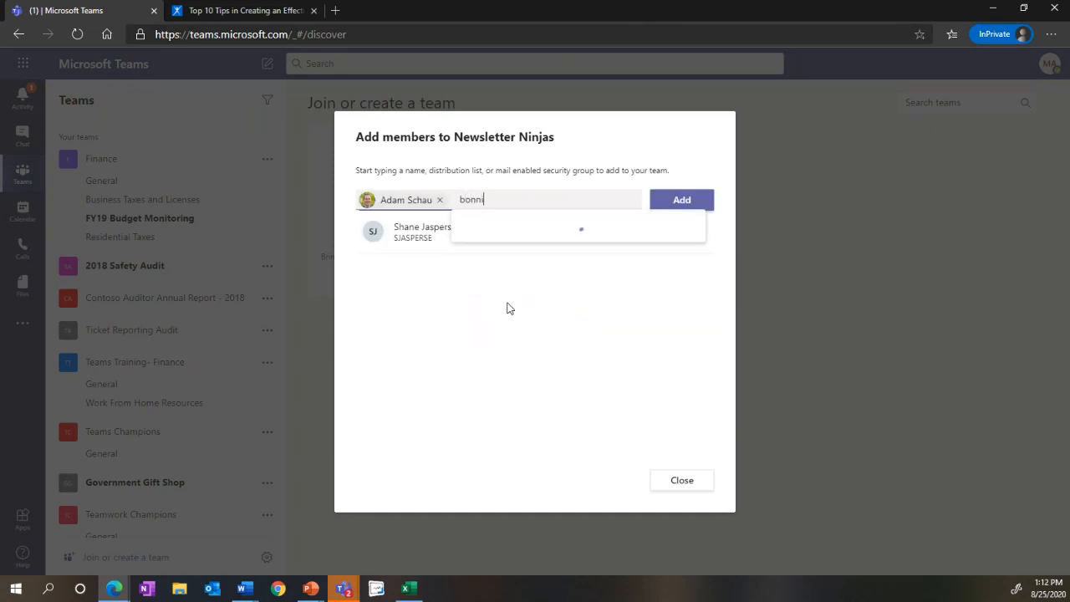
key("Return")
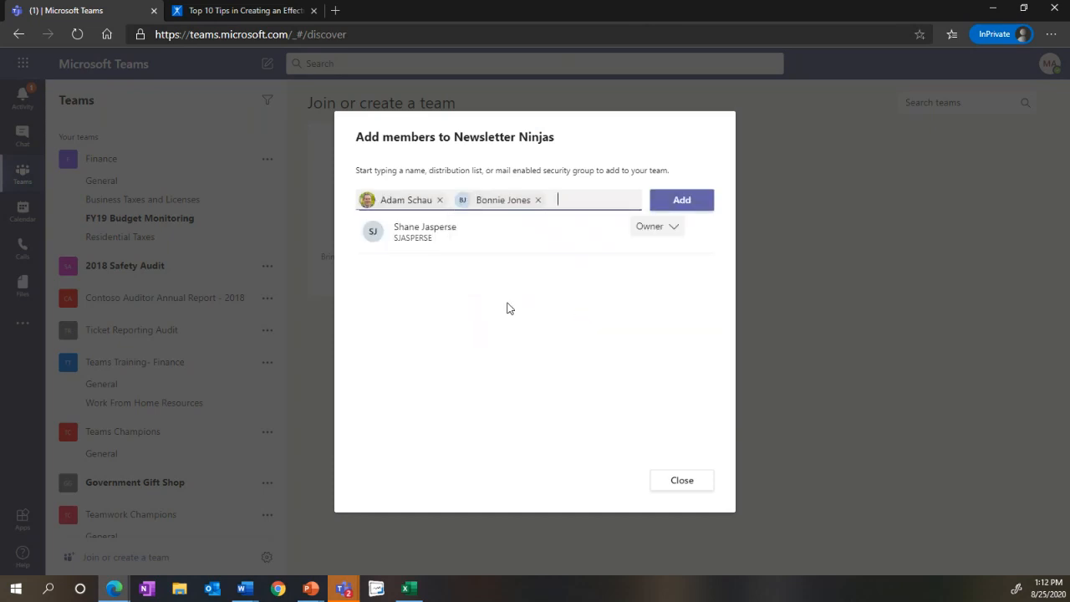
type("bradon")
key("Return")
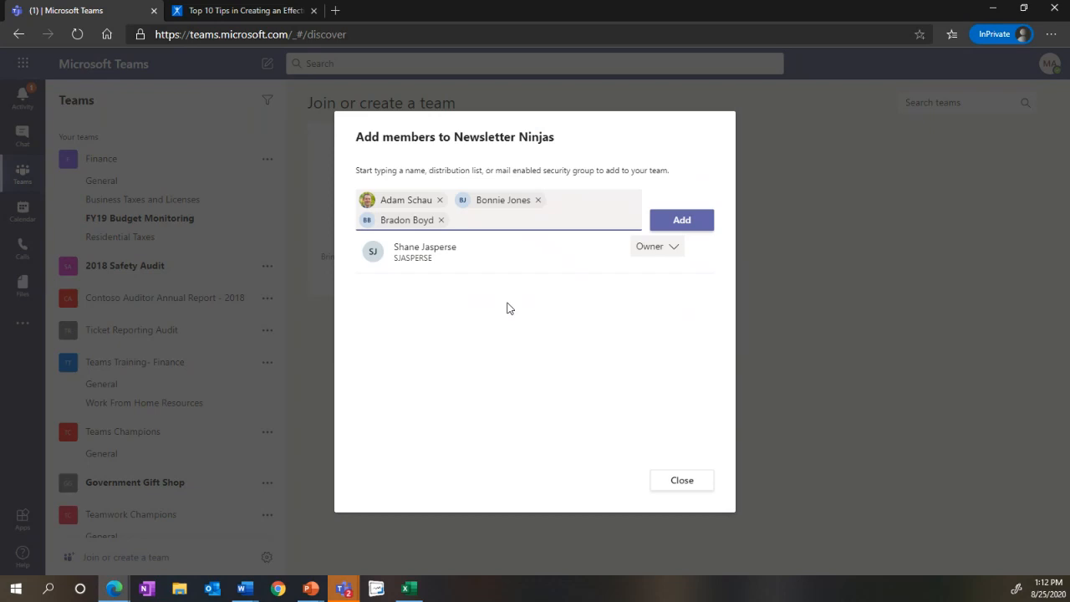
type("aak")
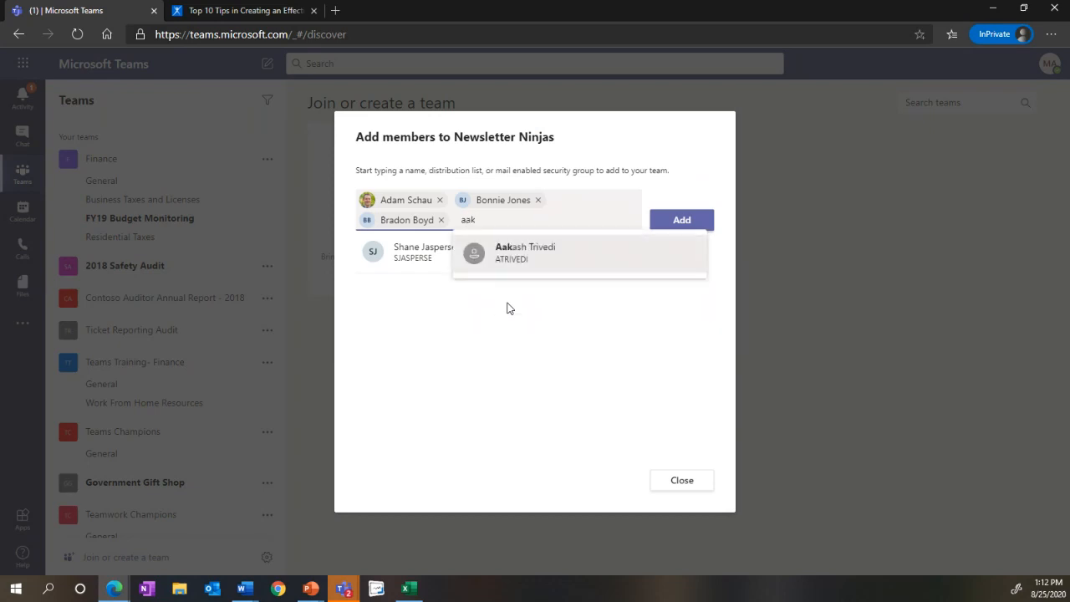
key("Return")
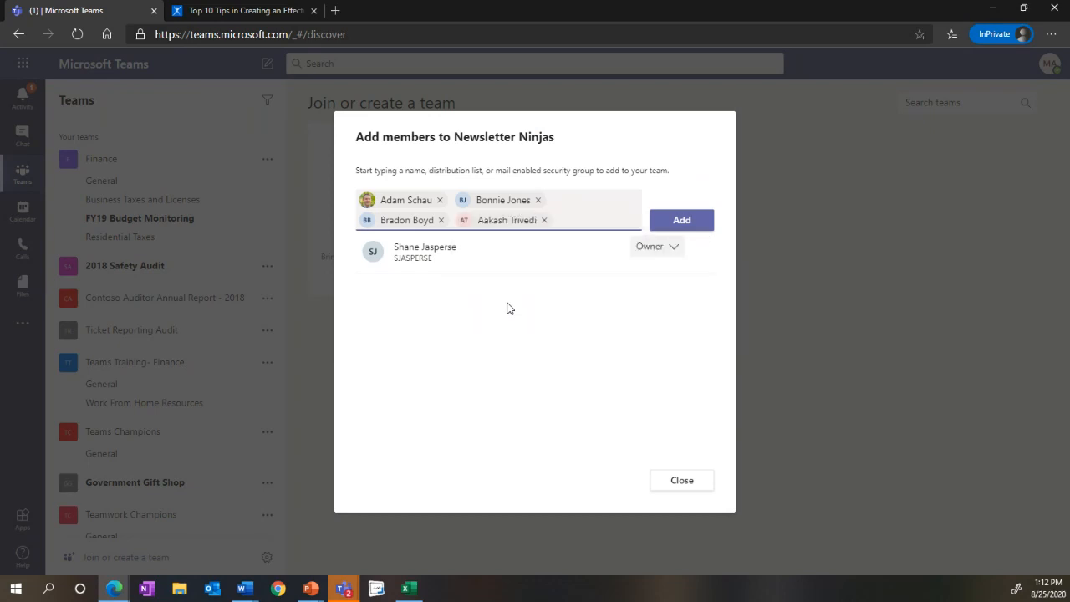
left_click(655, 220)
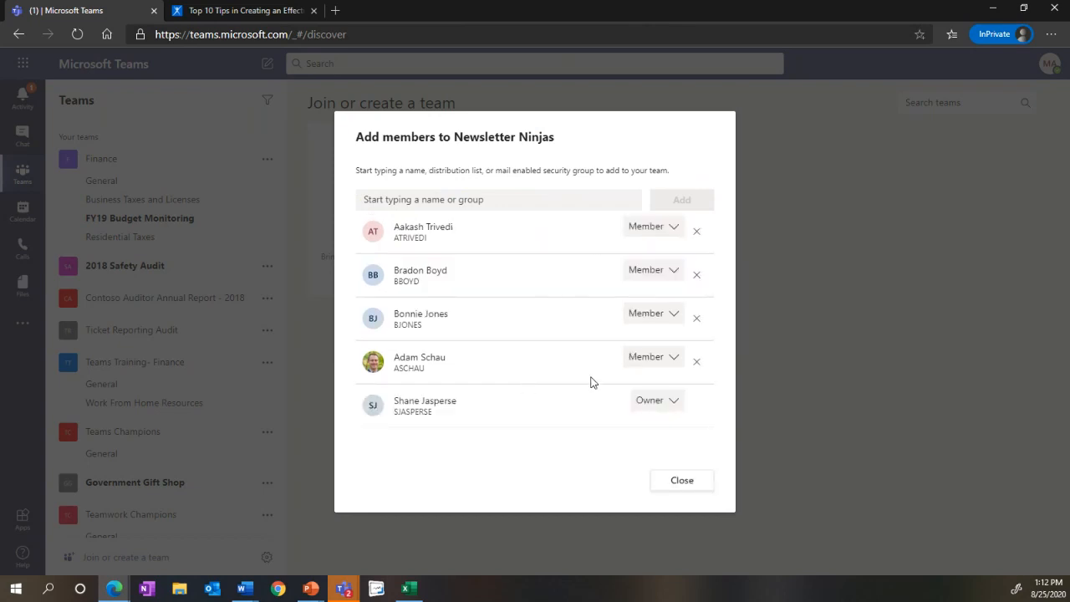
Step: Set the role of the added member with the profile photo to Owner and finish adding members
left_click(672, 365)
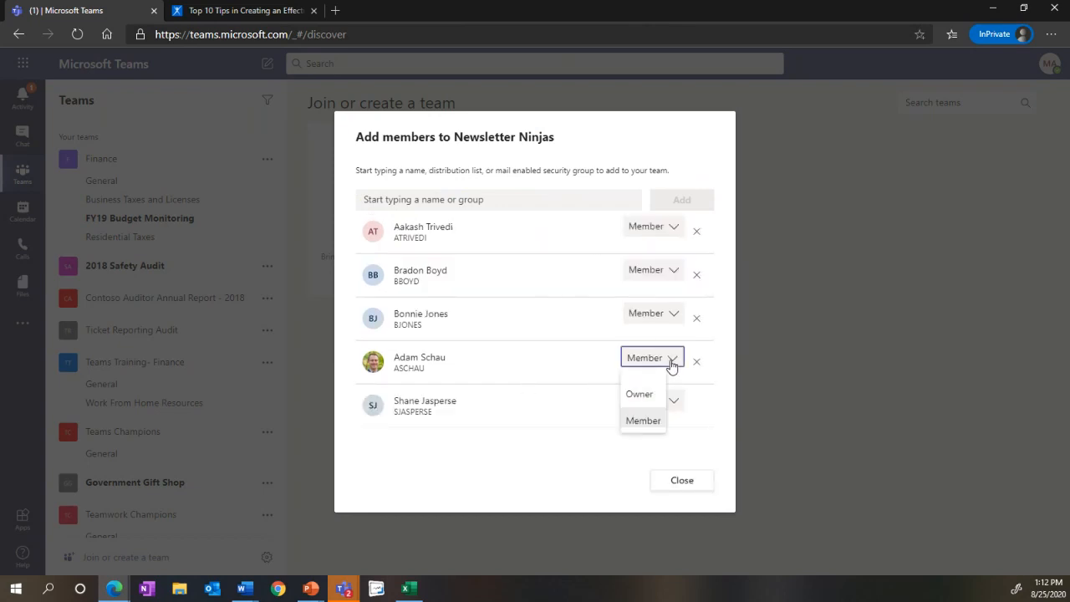
left_click(658, 391)
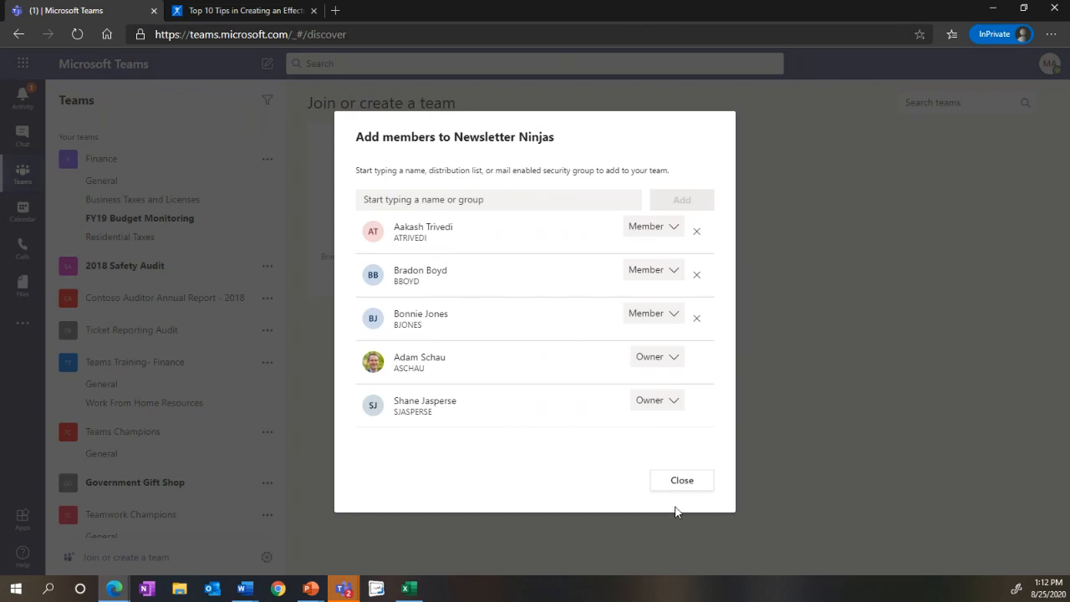
left_click(662, 492)
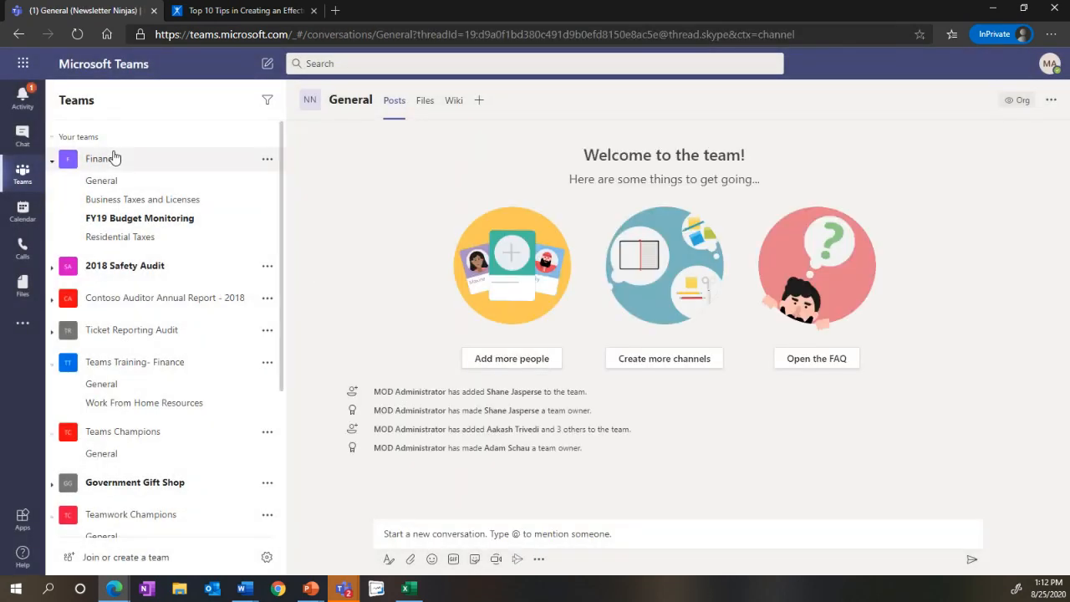
Step: Move the Newsletter Ninjas team to the first place in the teams list, above Finance
scroll(231, 327, "down", 5)
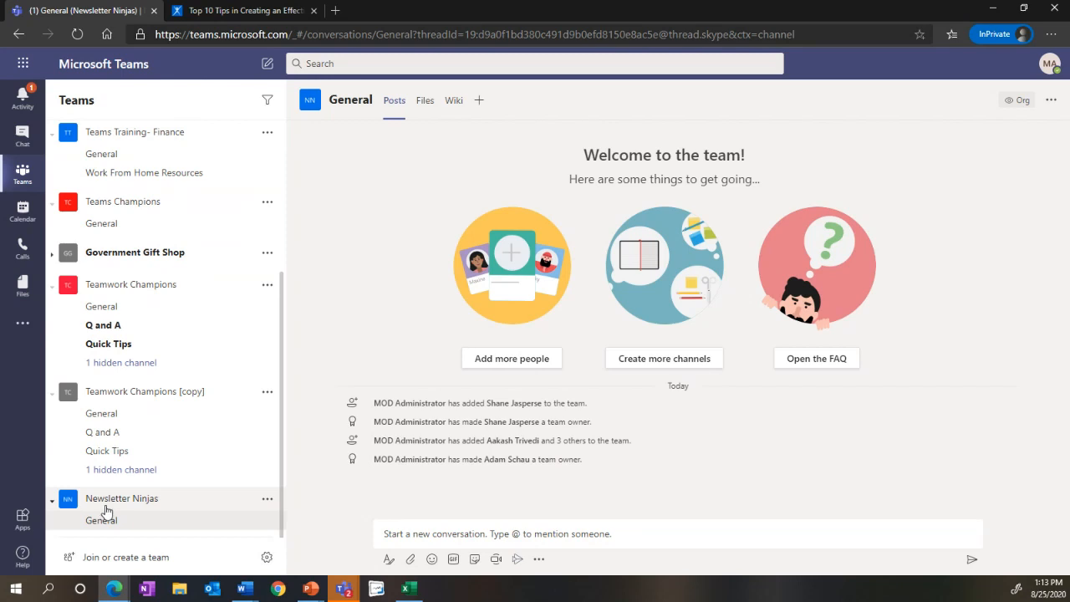
left_click_drag(105, 509, 87, 155)
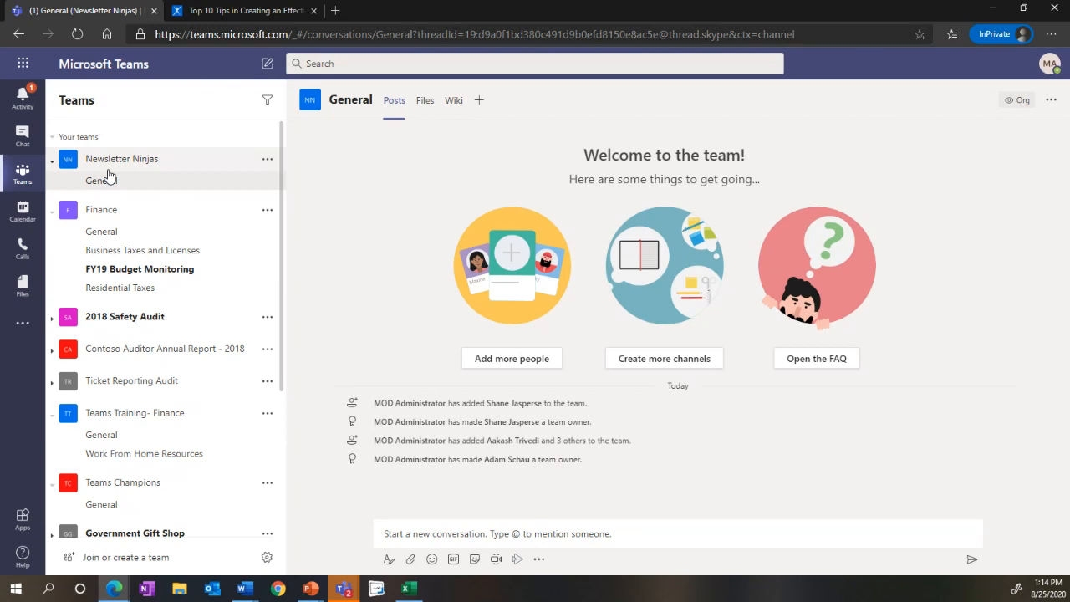
Step: Create a channel named Roles and Responsibilities in the Newsletter Ninjas team with Standard privacy, accessible to everyone on the team
left_click(266, 161)
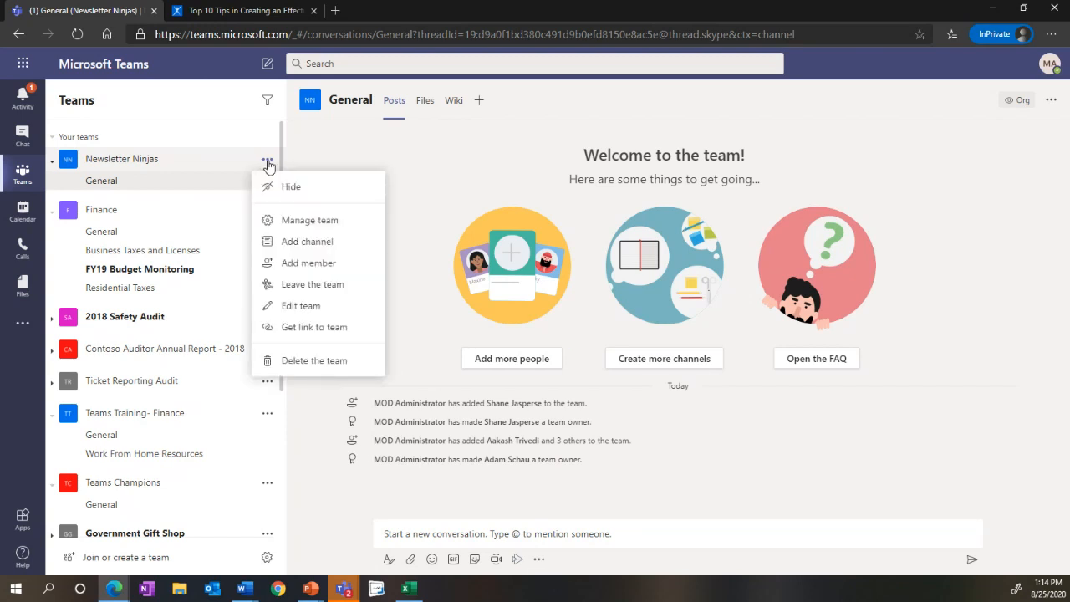
left_click(325, 224)
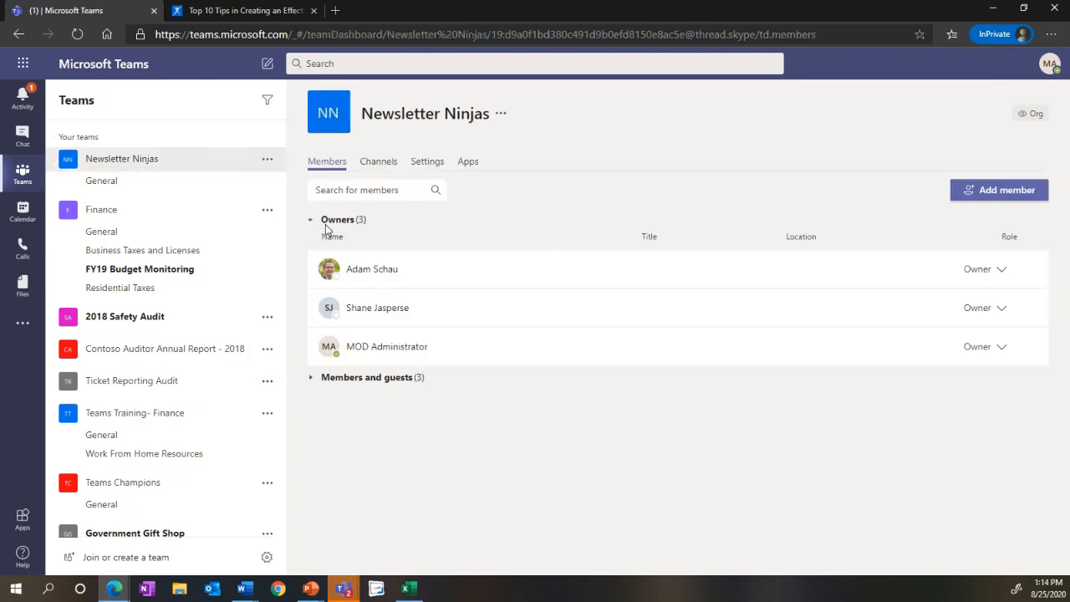
left_click(381, 167)
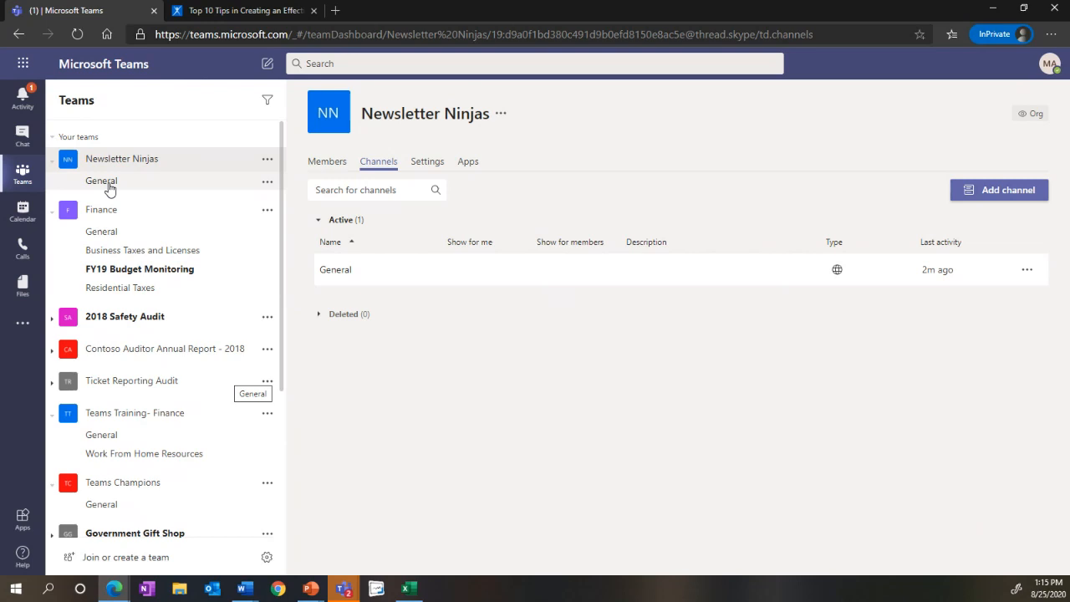
left_click(988, 204)
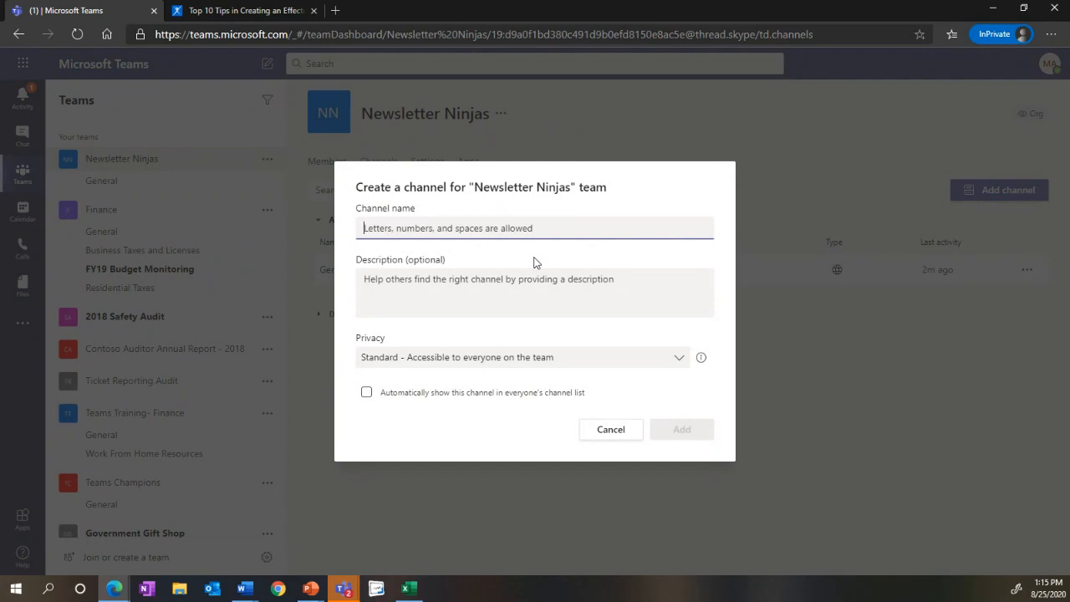
type("R")
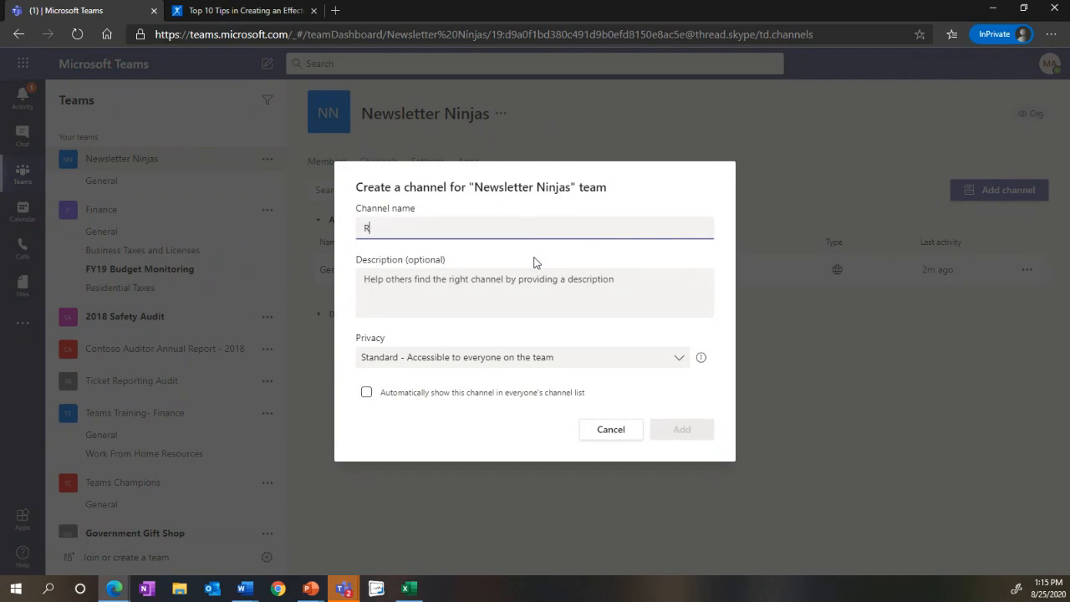
type("oles and Res")
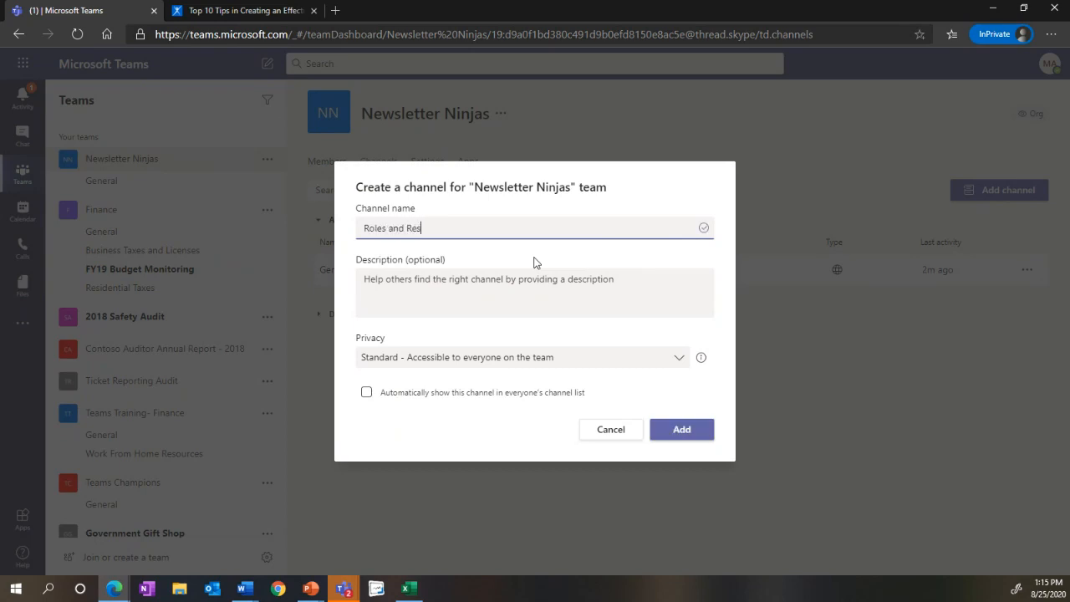
type("ponsibilities")
left_click(499, 359)
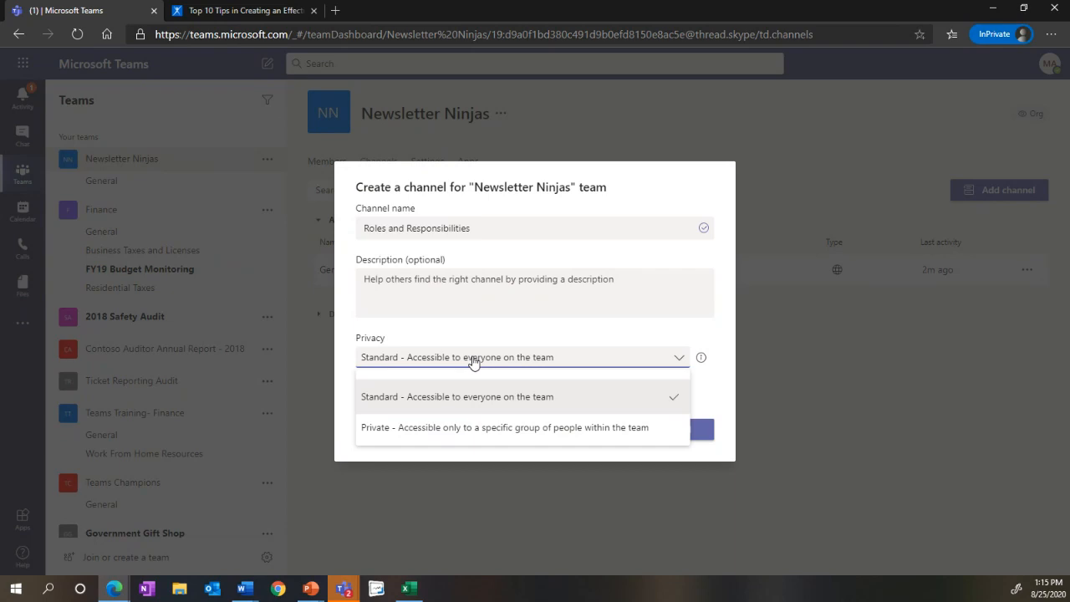
left_click(557, 395)
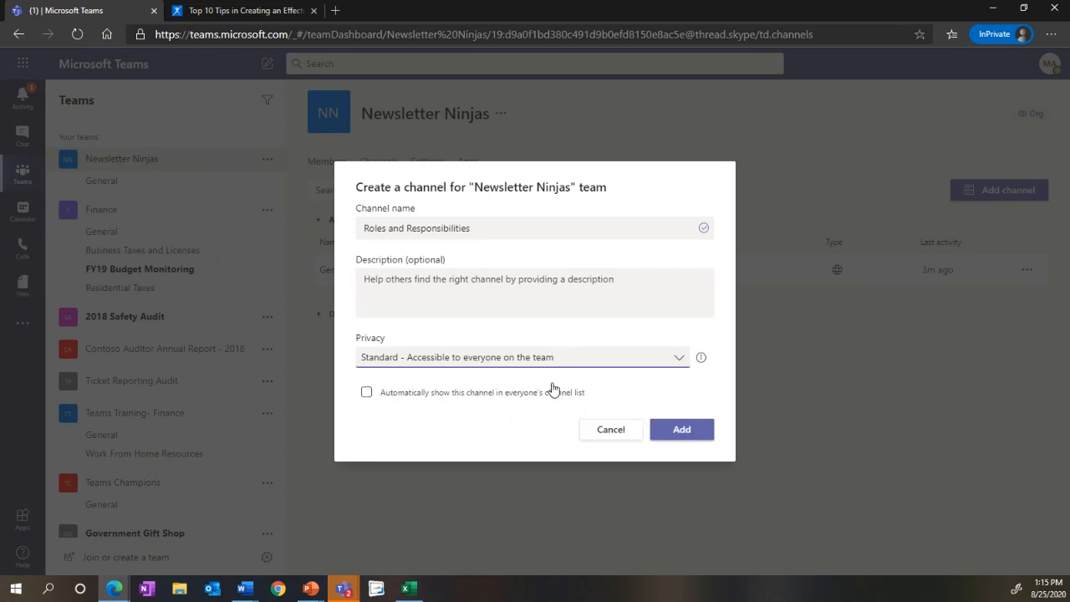
left_click(655, 435)
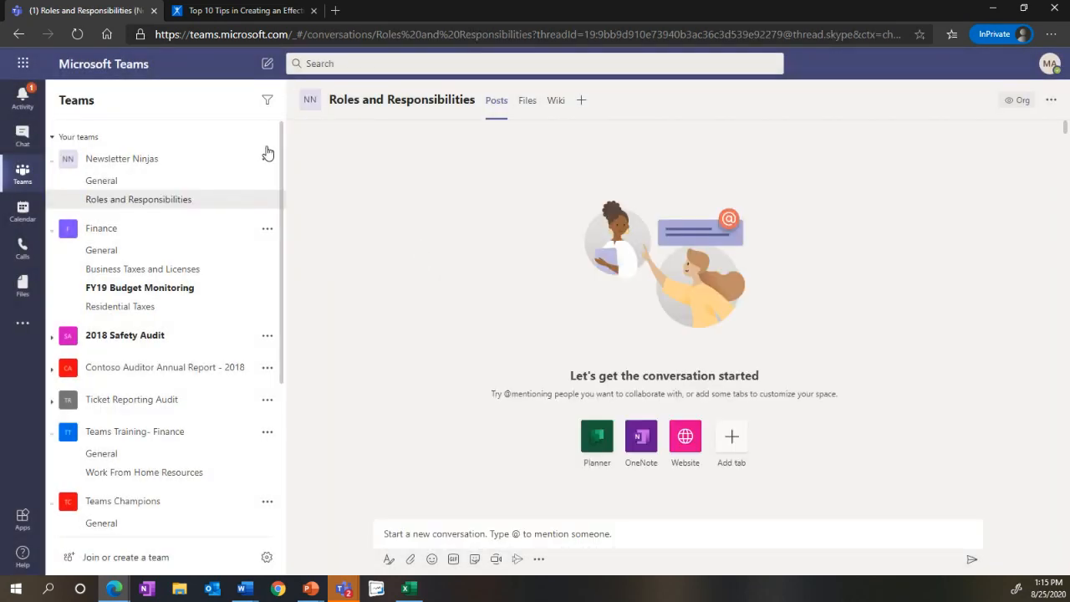
Step: Create a channel named Final NL Deliverable in the Newsletter Ninjas team with Private privacy
left_click(266, 158)
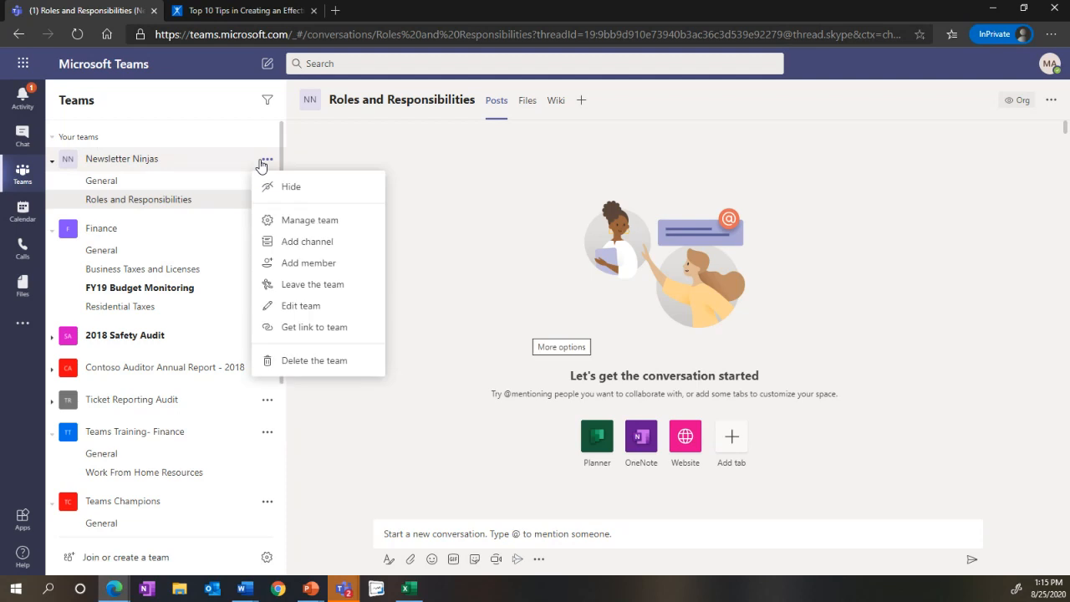
left_click(316, 221)
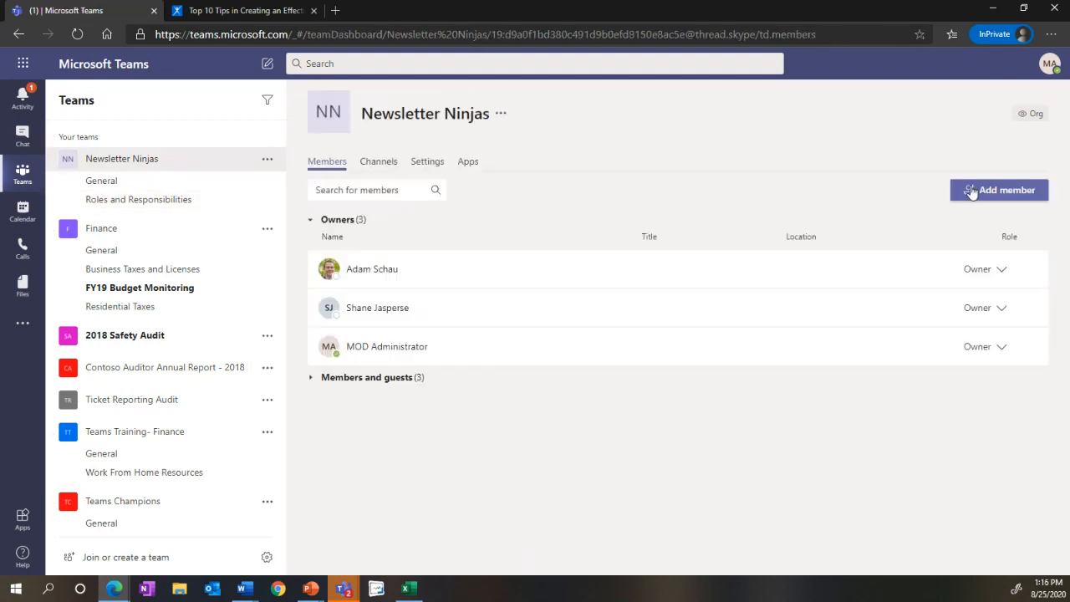
left_click(377, 164)
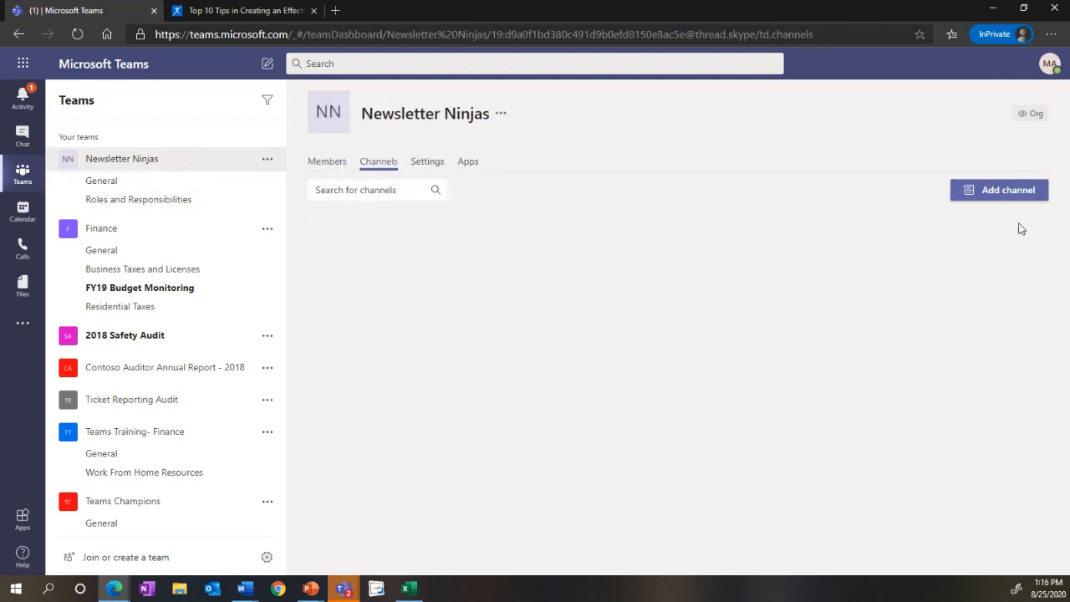
left_click(1017, 199)
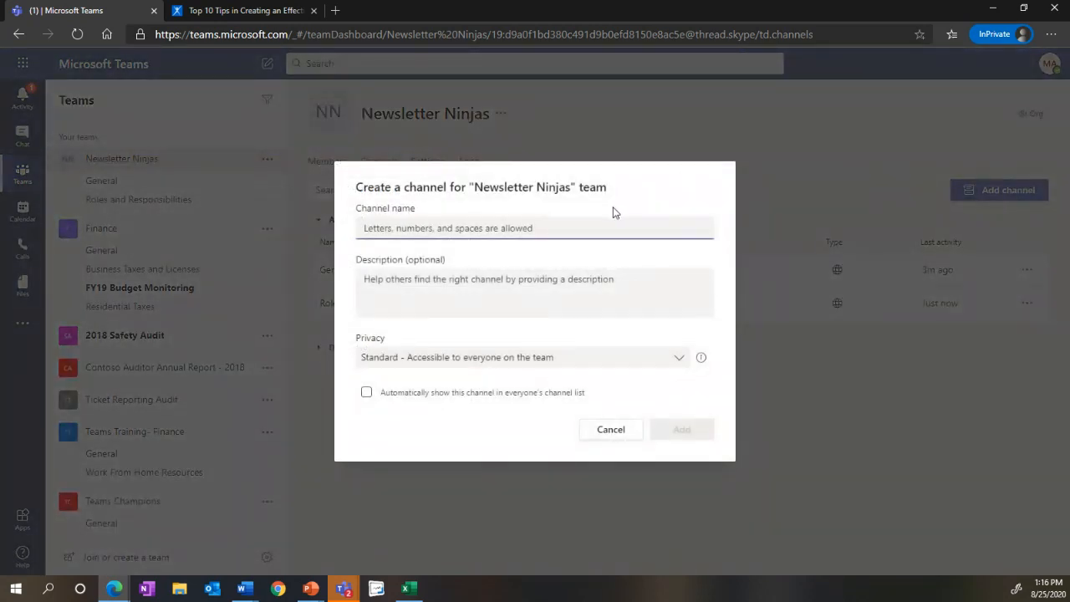
type("Fin")
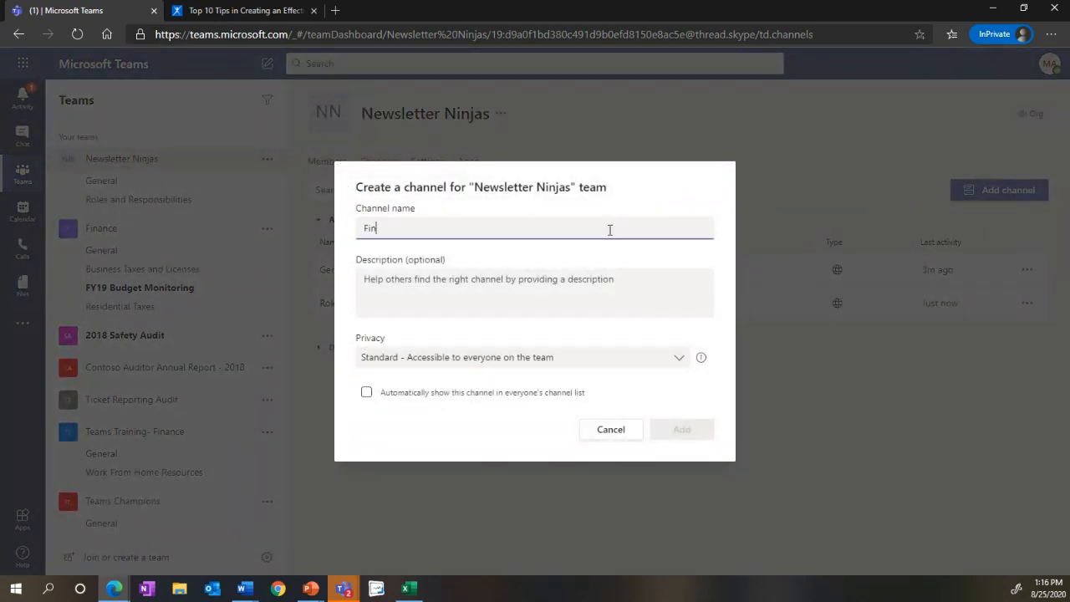
type("al NL")
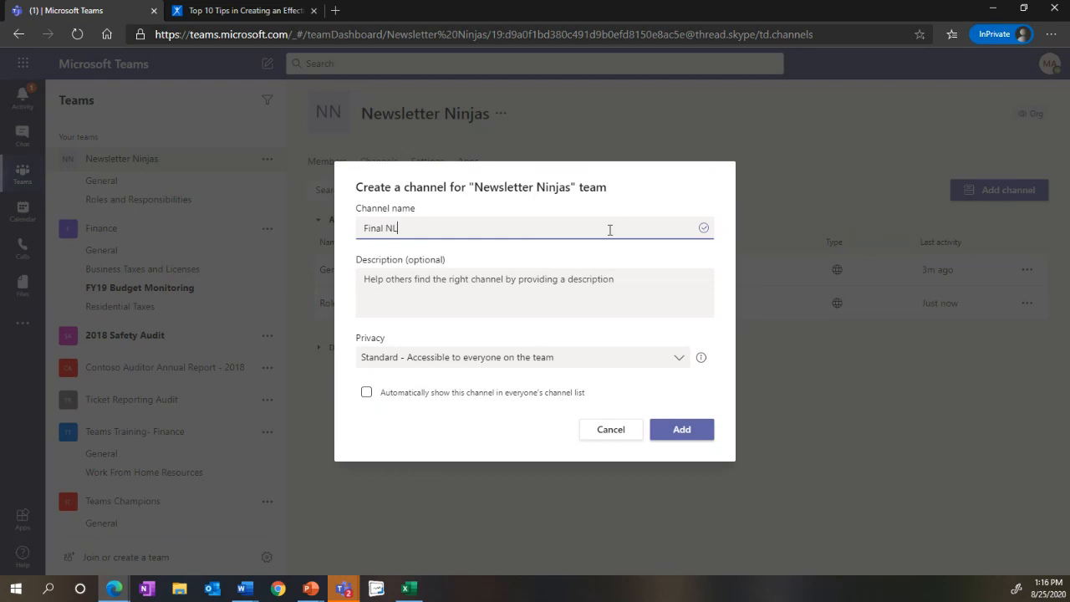
type(" Deliverable")
left_click(565, 358)
left_click(518, 435)
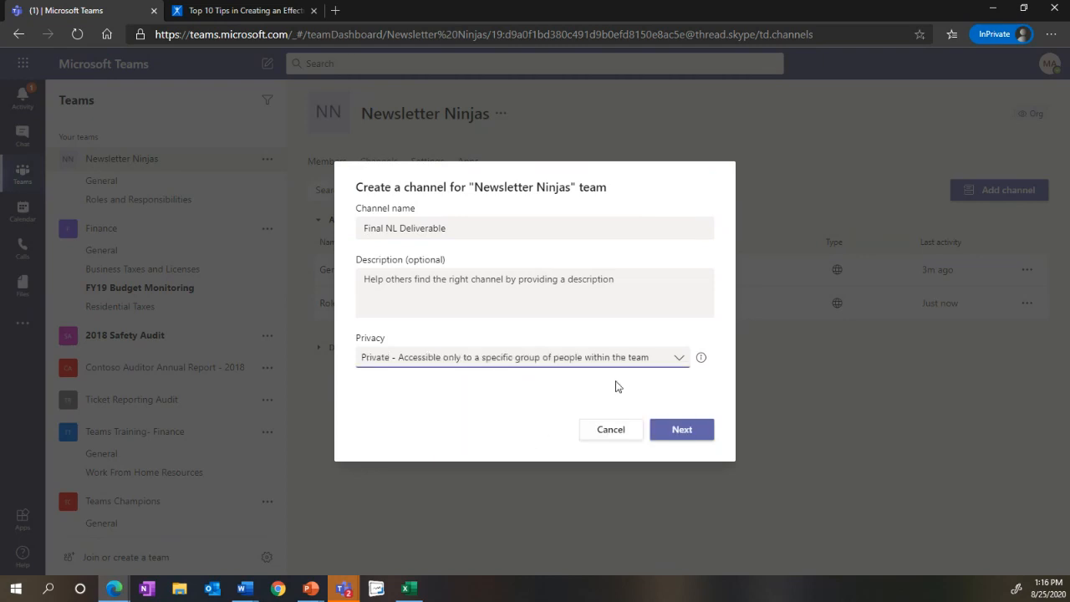
left_click(674, 435)
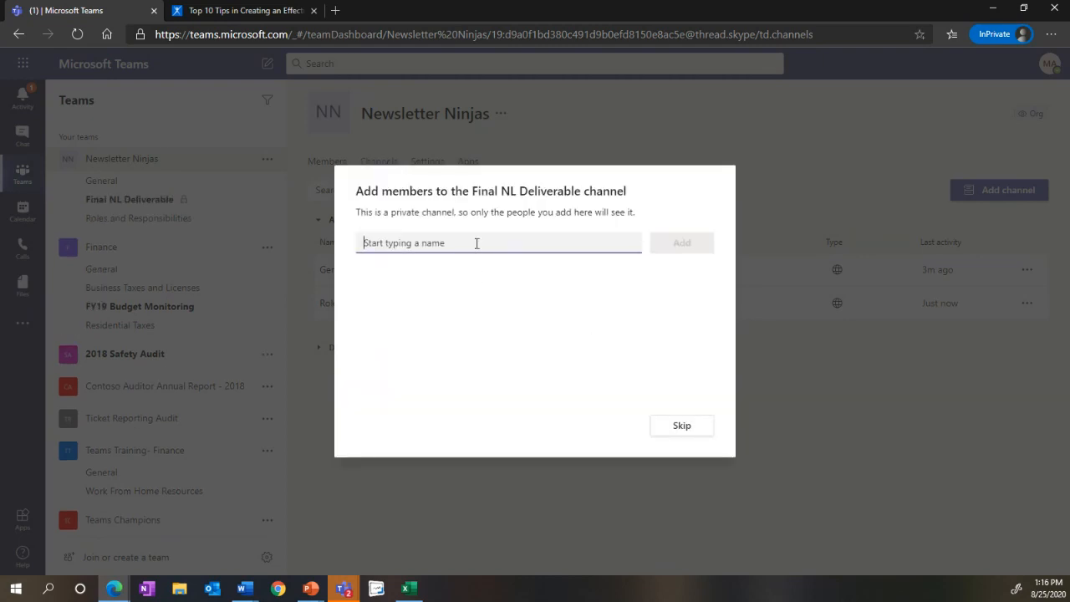
Step: Add the two other team owners as members of the private Final NL Deliverable channel and finish
type("shane")
key("Return")
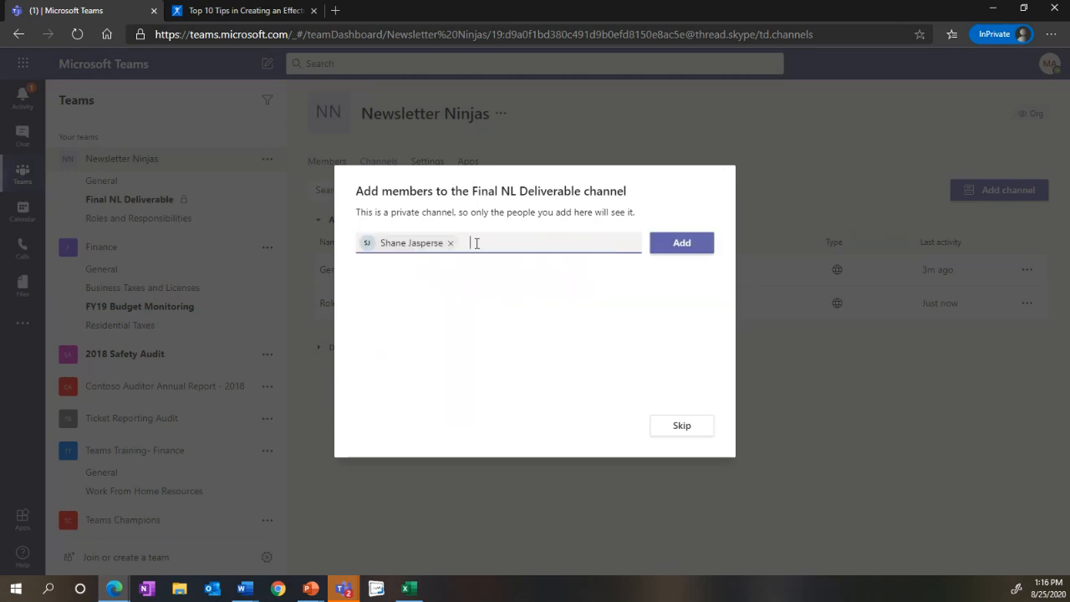
type("aadm")
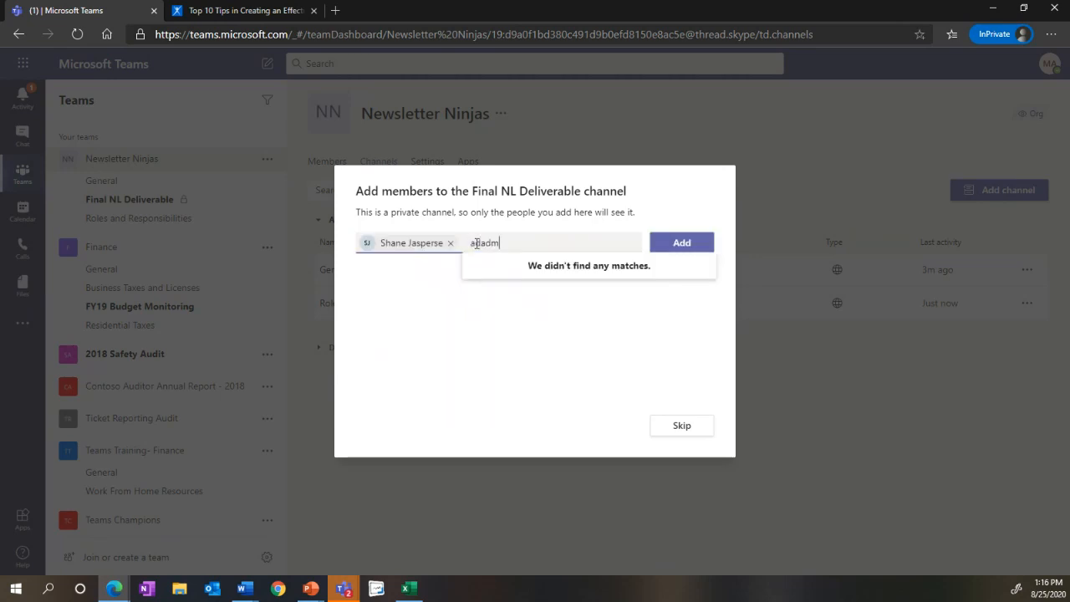
key("BackSpace")
key("BackSpace")
key("BackSpace")
key("BackSpace")
type("ada")
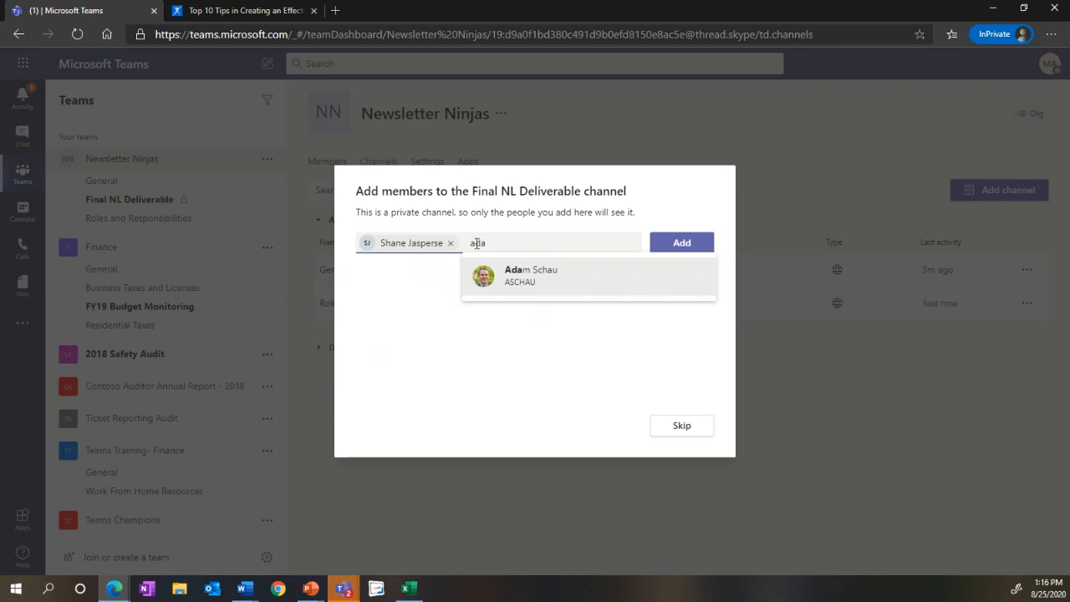
left_click(494, 273)
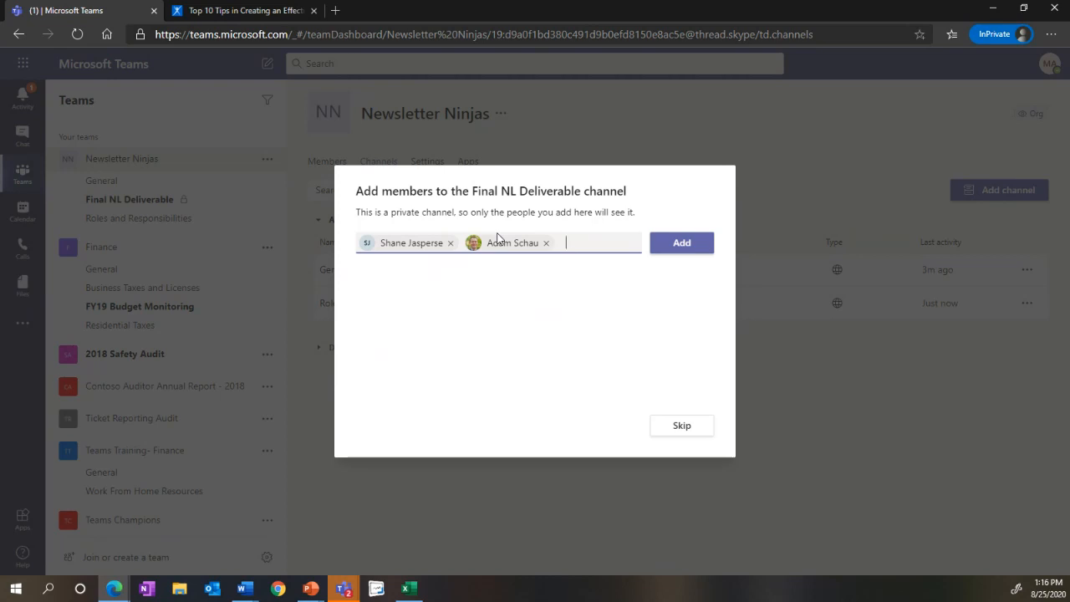
left_click(661, 249)
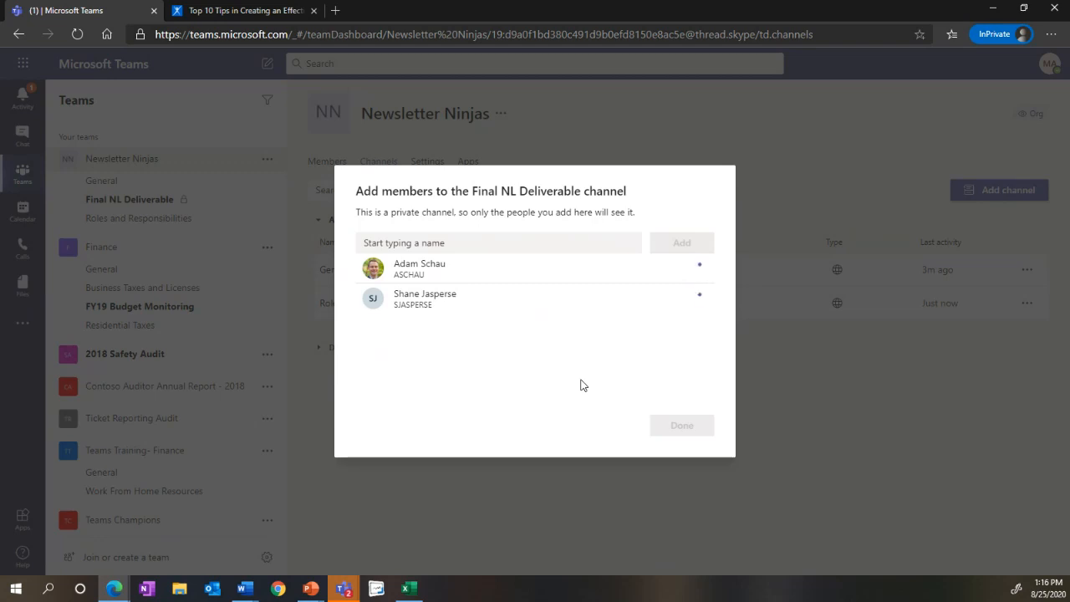
left_click(680, 428)
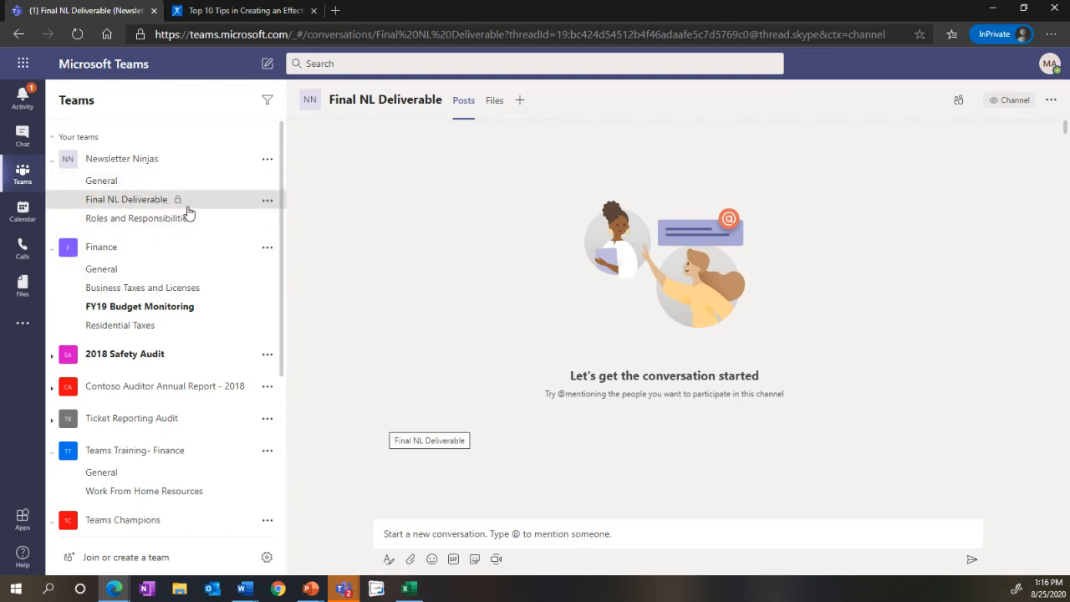
Step: Create an Excel workbook named NL Roles in the files of the Roles and Responsibilities channel
left_click(105, 219)
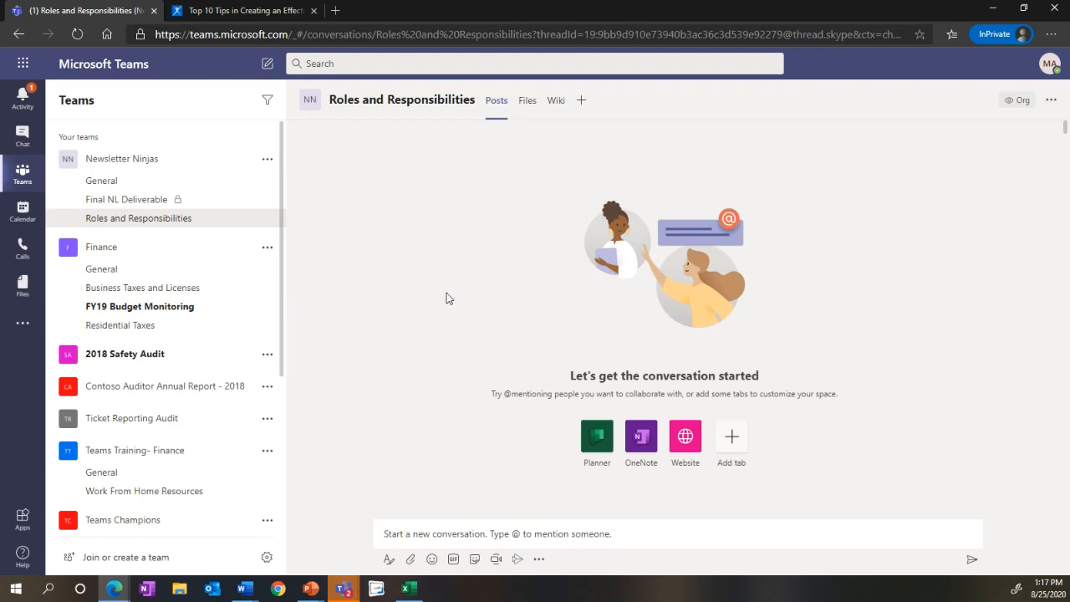
left_click(528, 102)
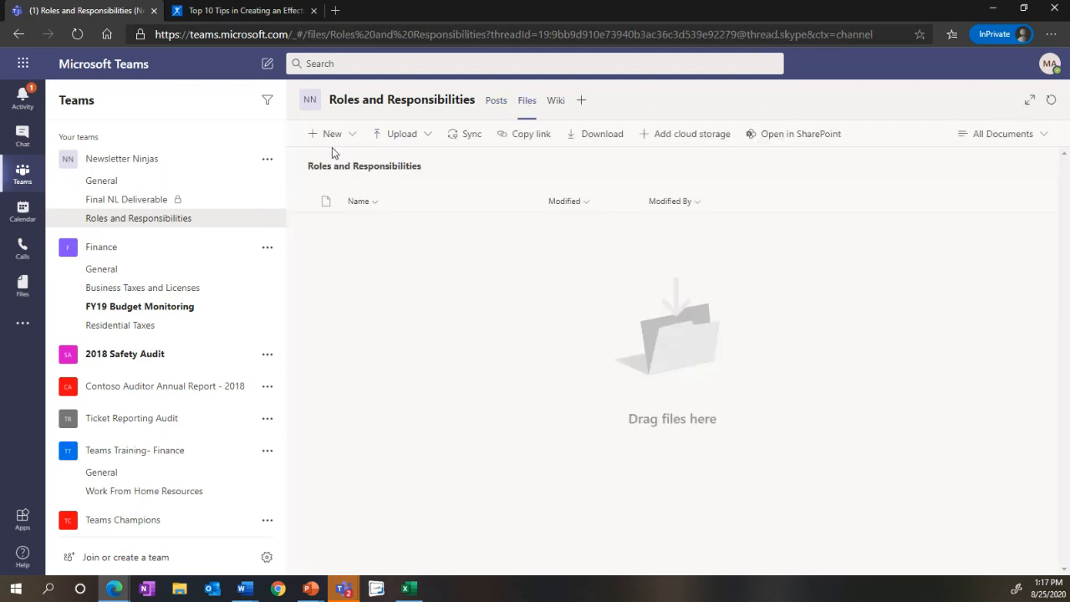
left_click(333, 138)
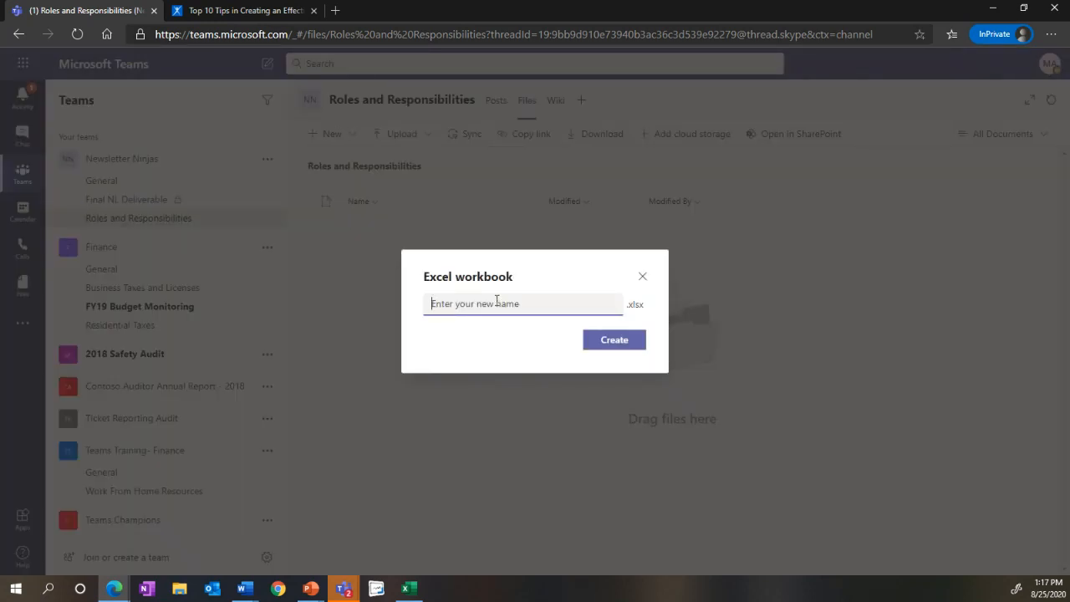
type("NL Roles")
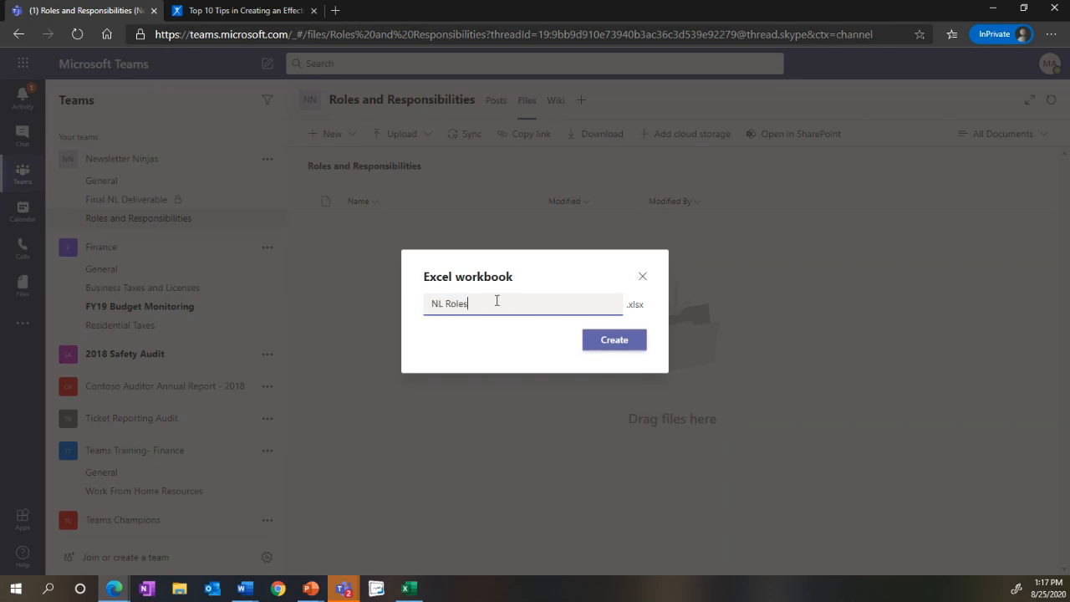
left_click(599, 343)
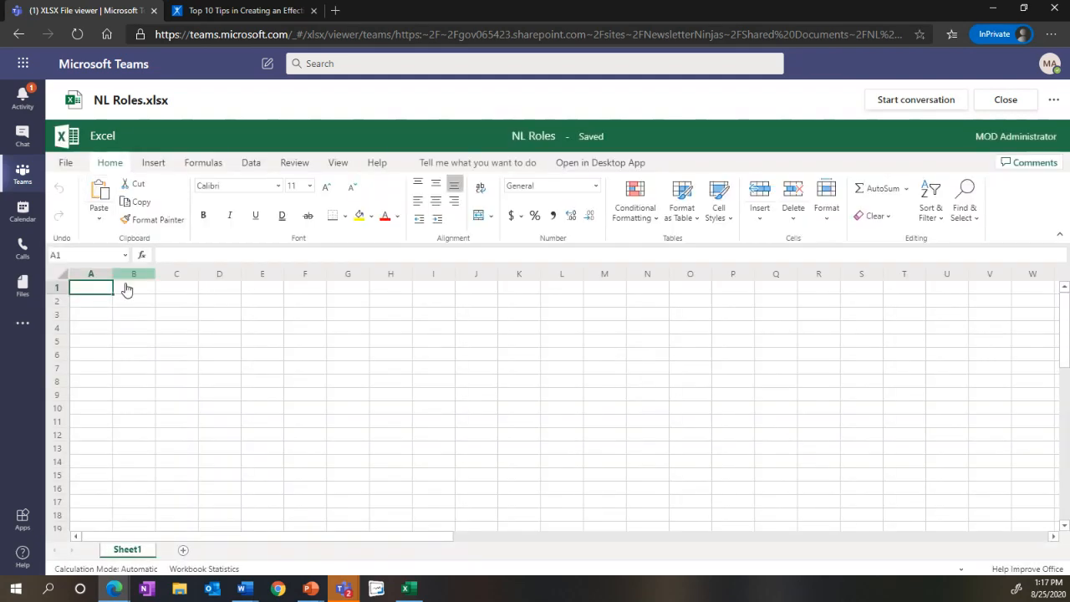
Step: Enter the column headings Name in cell A1 and Role in cell B1
type("Name")
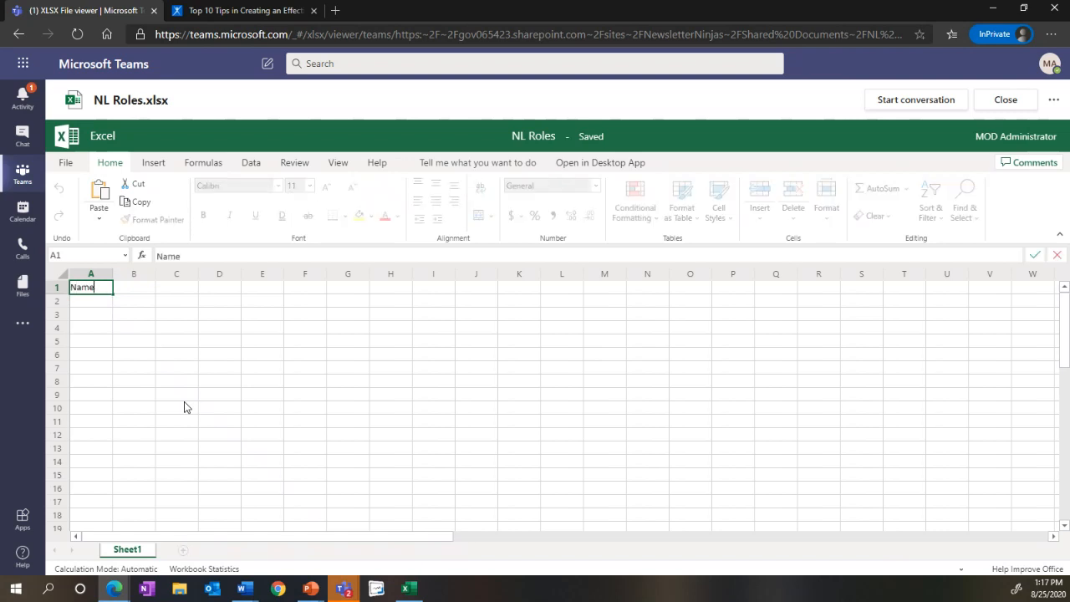
key("Tab")
type("Role")
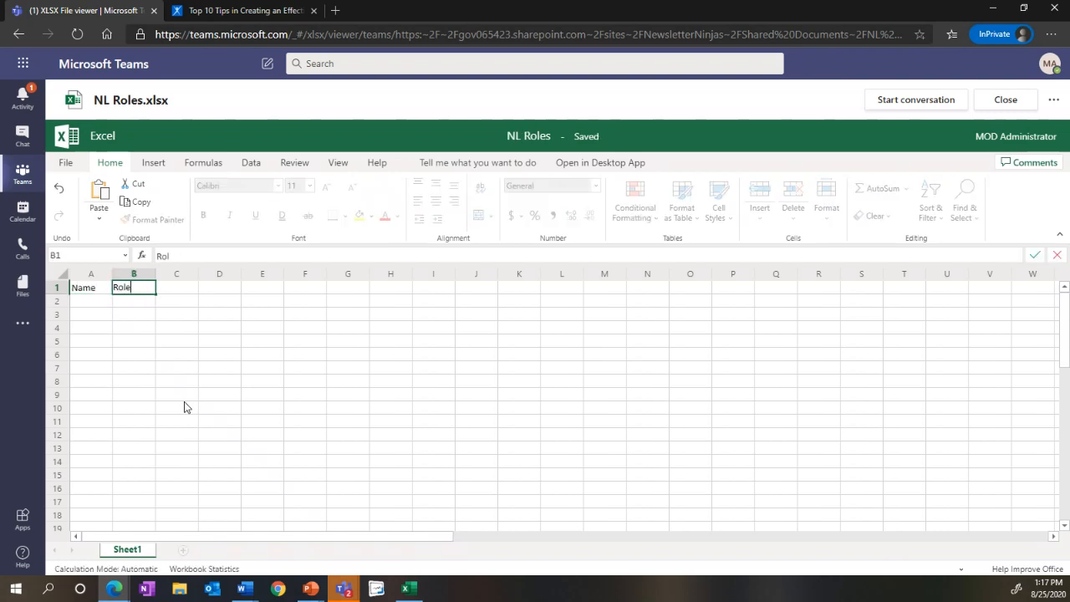
key("Tab")
Step: Enter the administrator's first name followed by (MOD) in A2 and Editor in B2, and fit column A to its contents
left_click(93, 301)
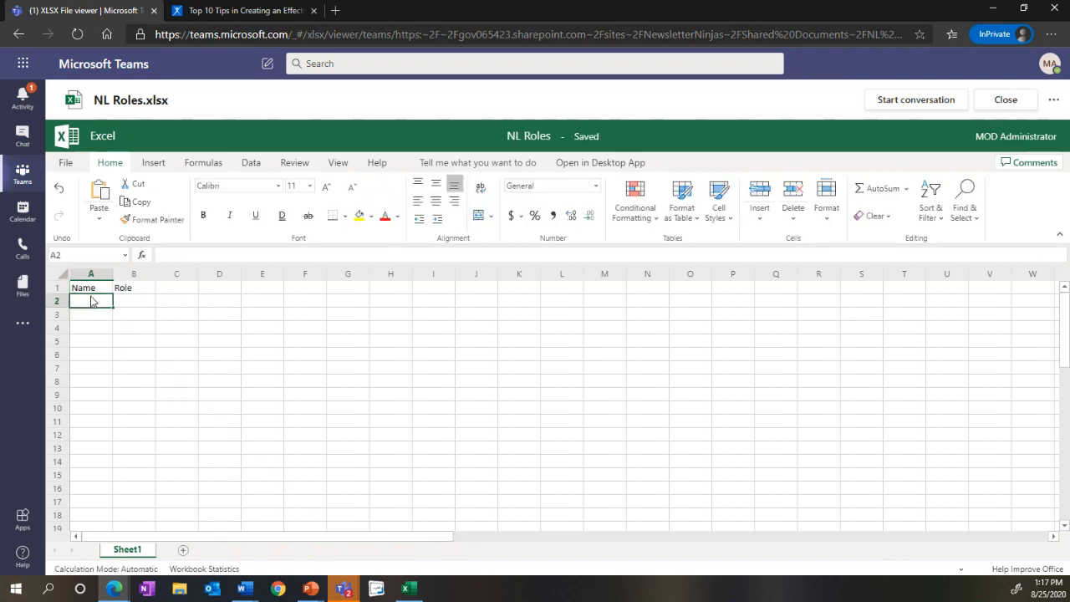
type("Abby")
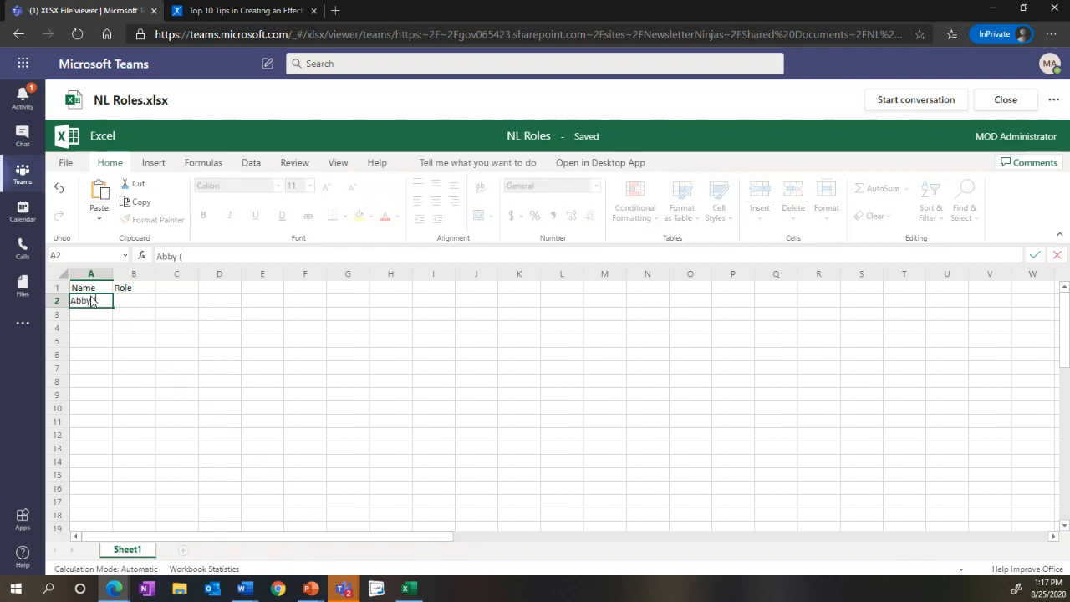
type(" (MOD)")
key("Tab")
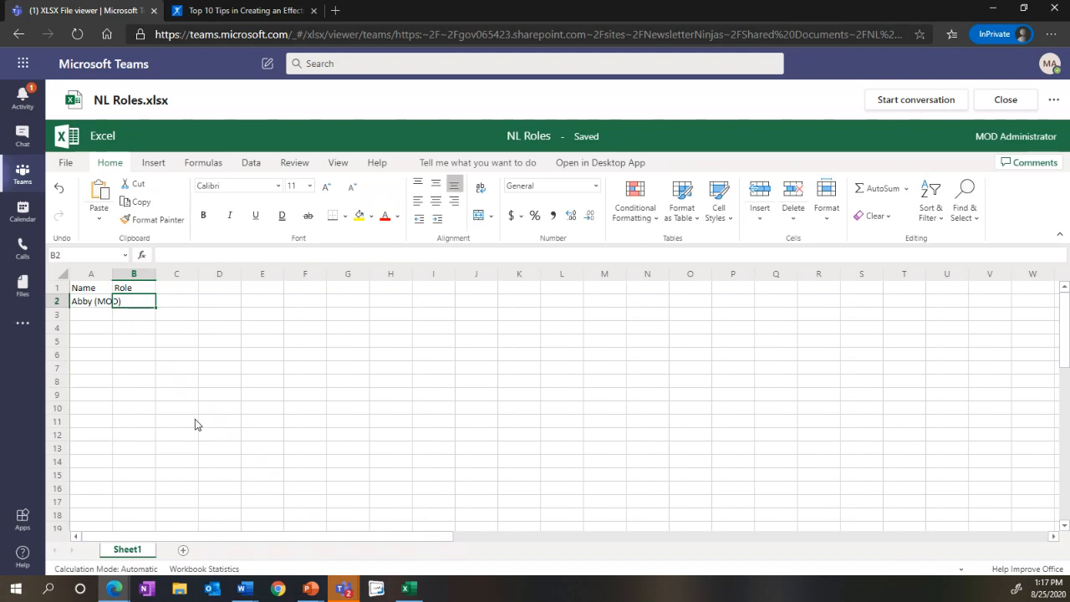
type("Editor")
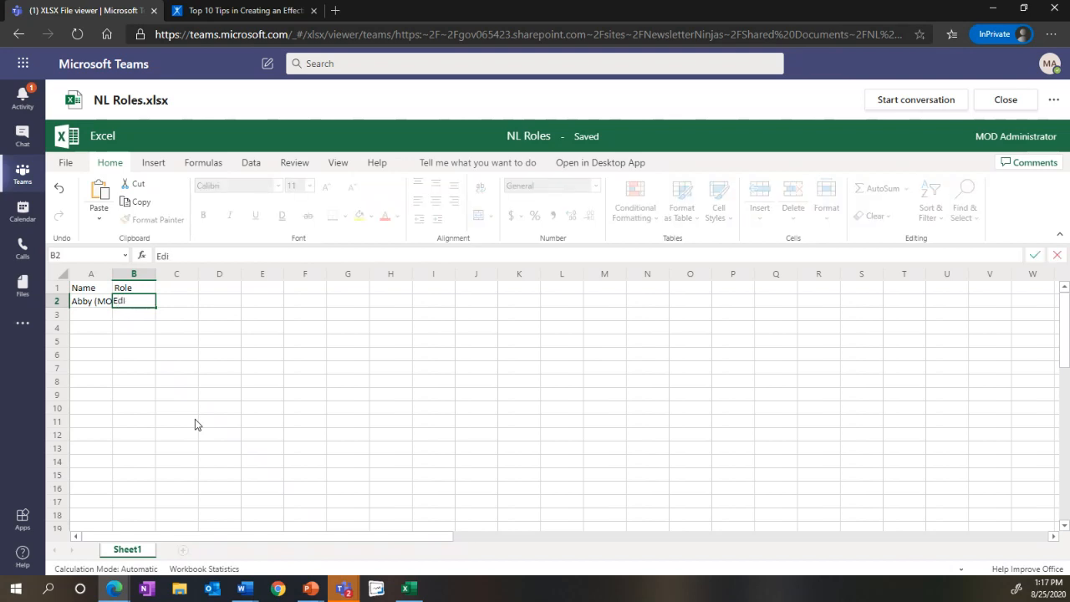
left_click(84, 313)
double_click(109, 274)
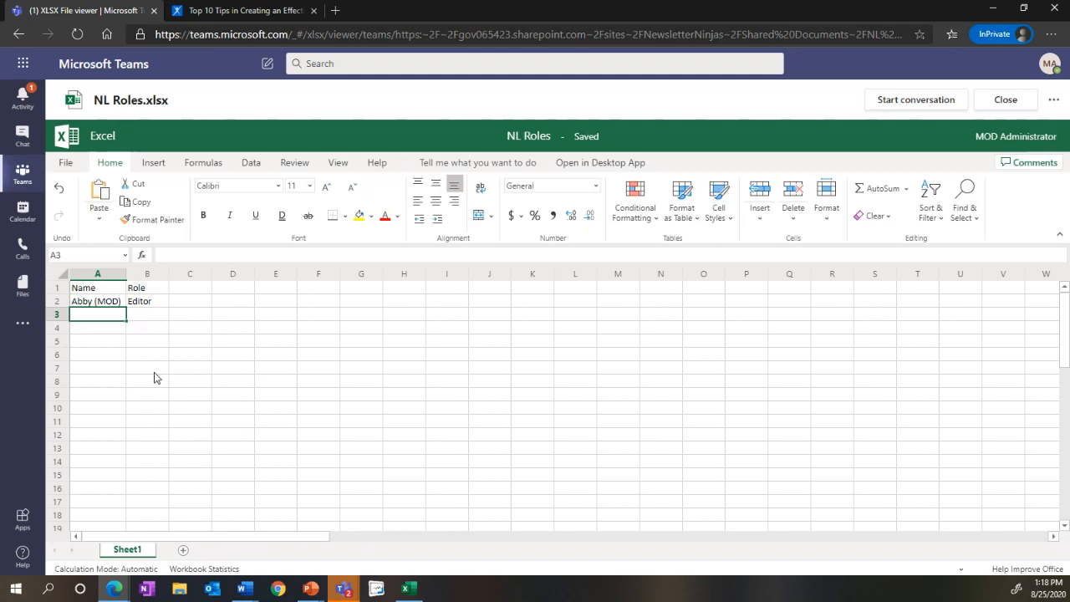
Step: Enter a team member's first name in A3 with its spelling corrected, and Movie Critic in B3
type("Sahne")
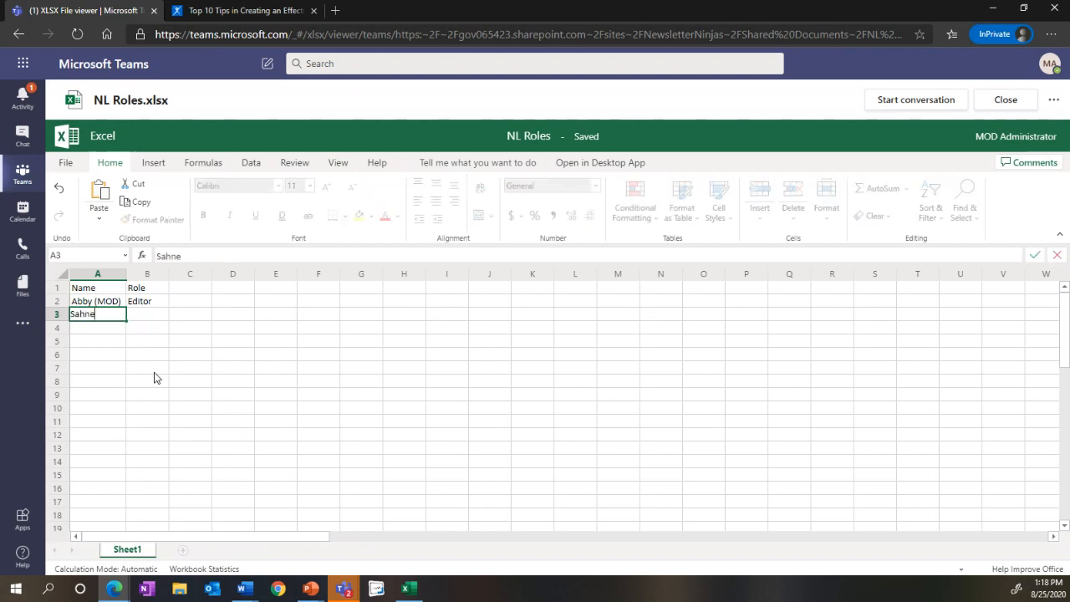
key("Tab")
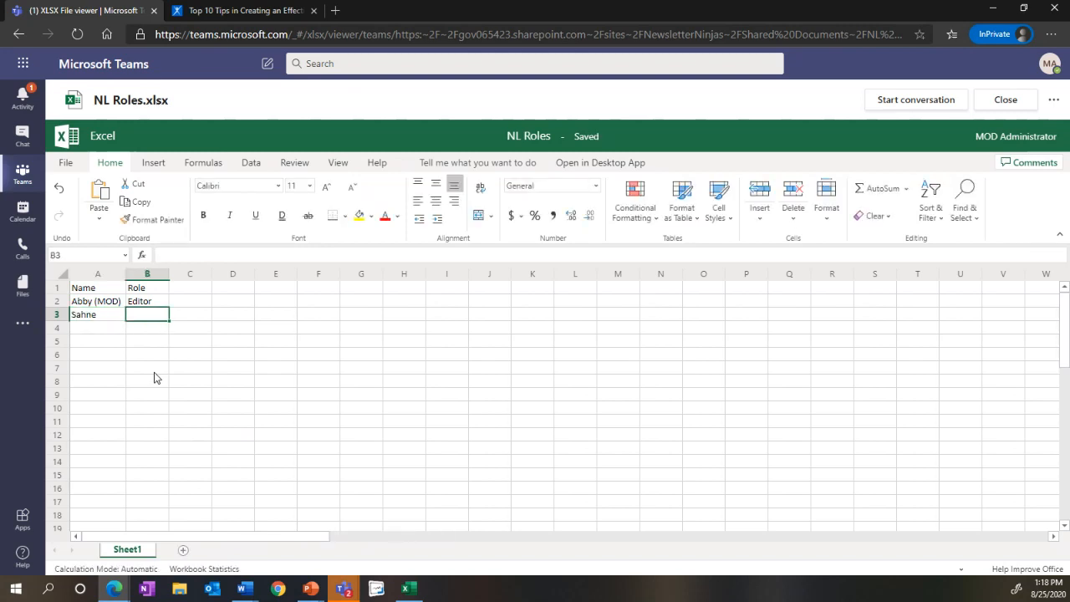
left_click(98, 316)
type("Shane")
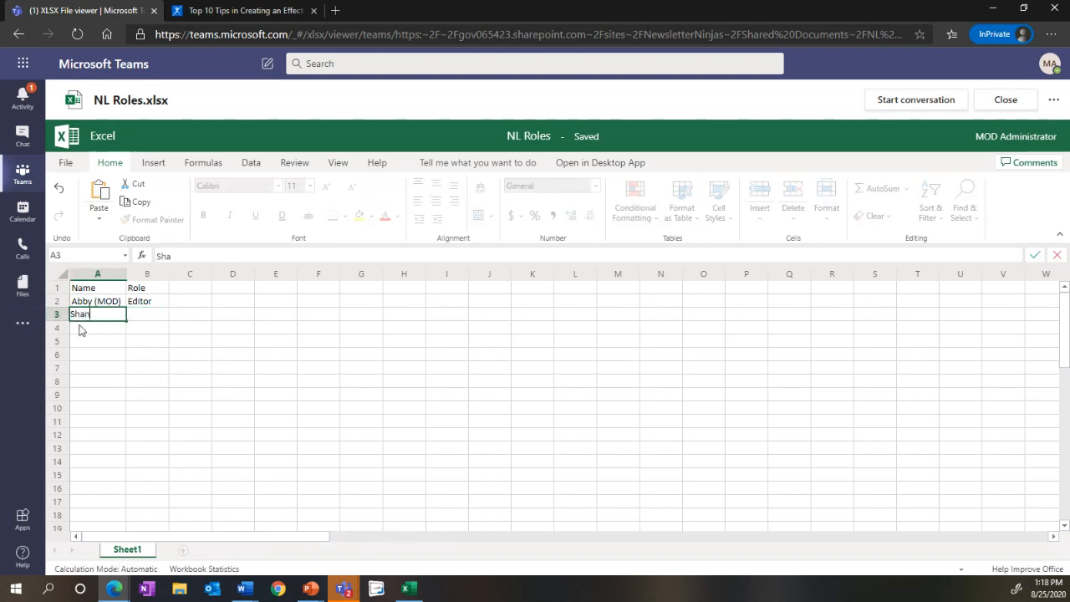
key("Tab")
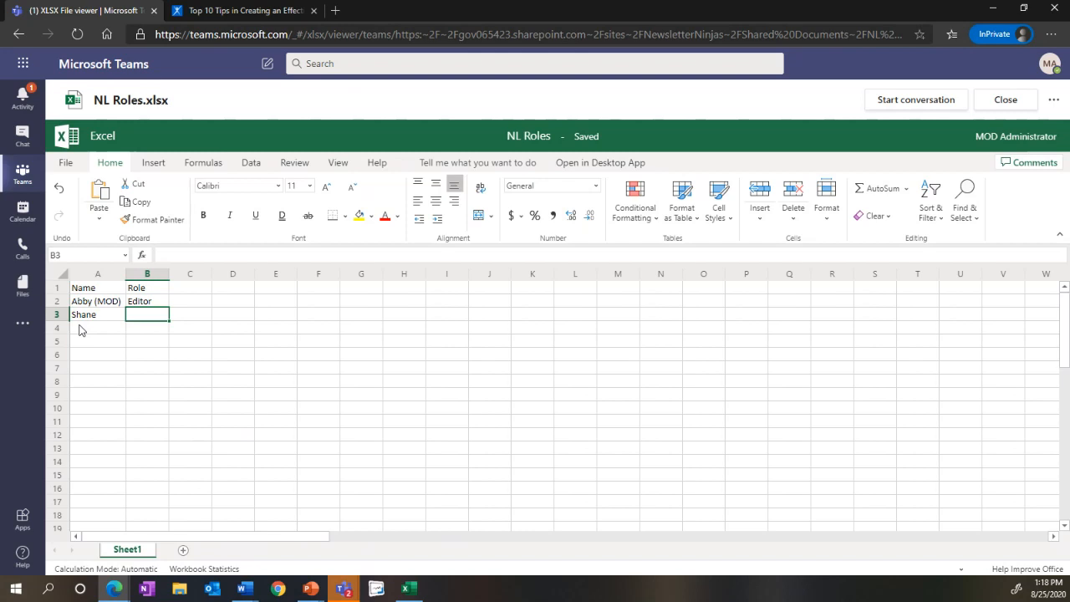
type("Movi")
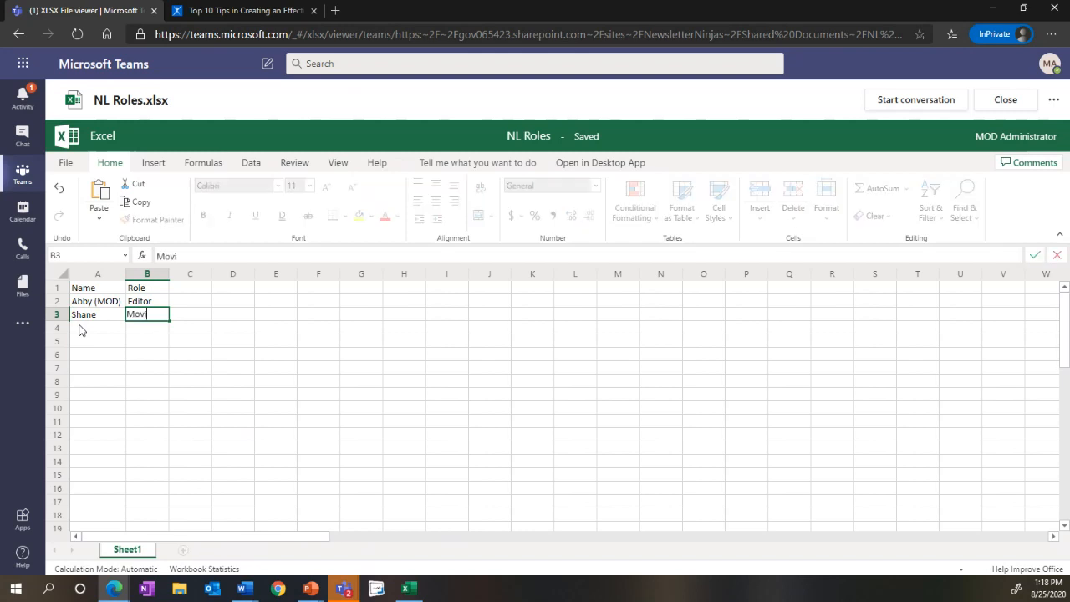
type("e Critic")
key("Return")
Step: Enter Master Chef in cell A4 and the matching team member's first name in B4
left_click(80, 329)
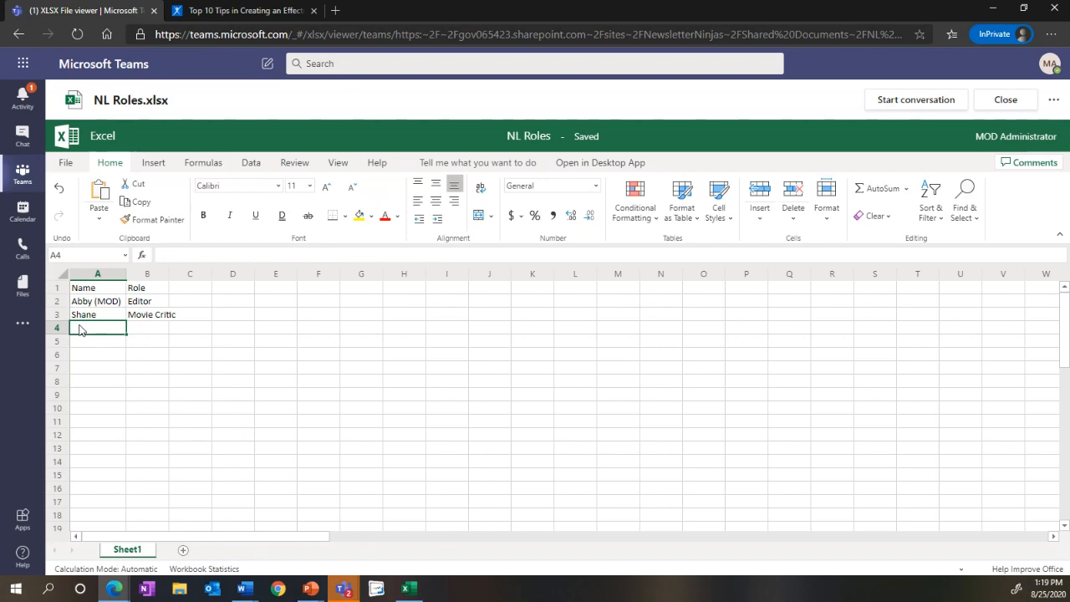
type("Master Chef")
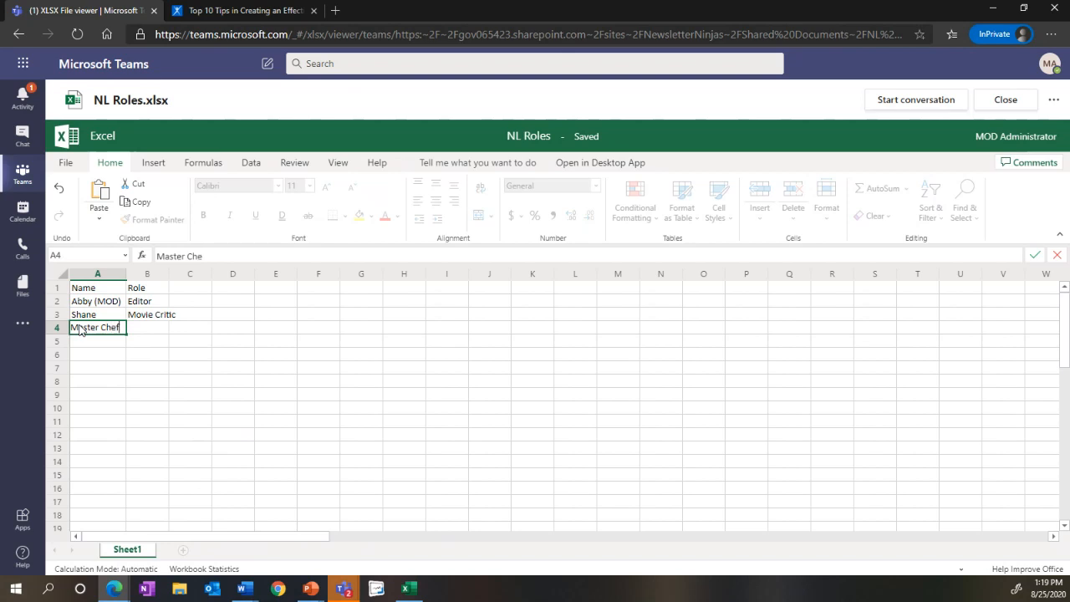
key("Tab")
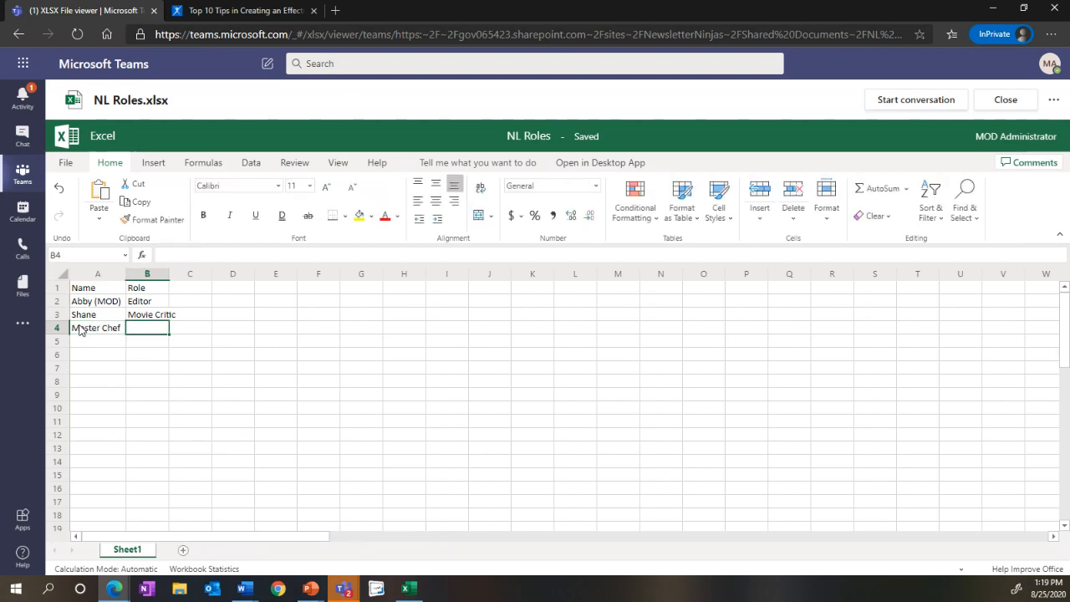
type("Aakash")
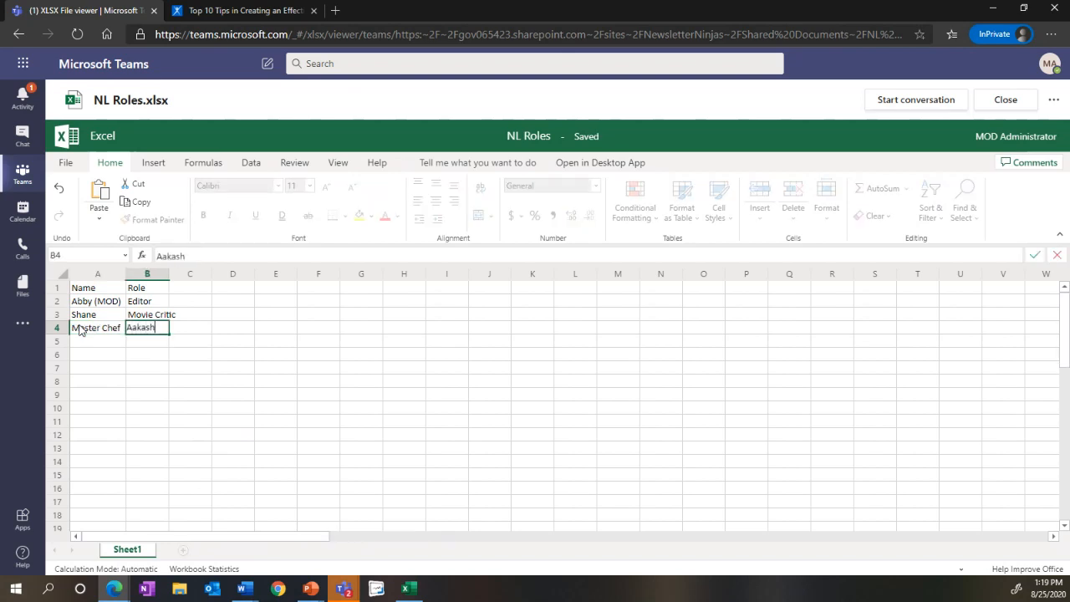
Step: Enter Photographer in cell A5 and the matching team member's first name in B5
left_click(84, 344)
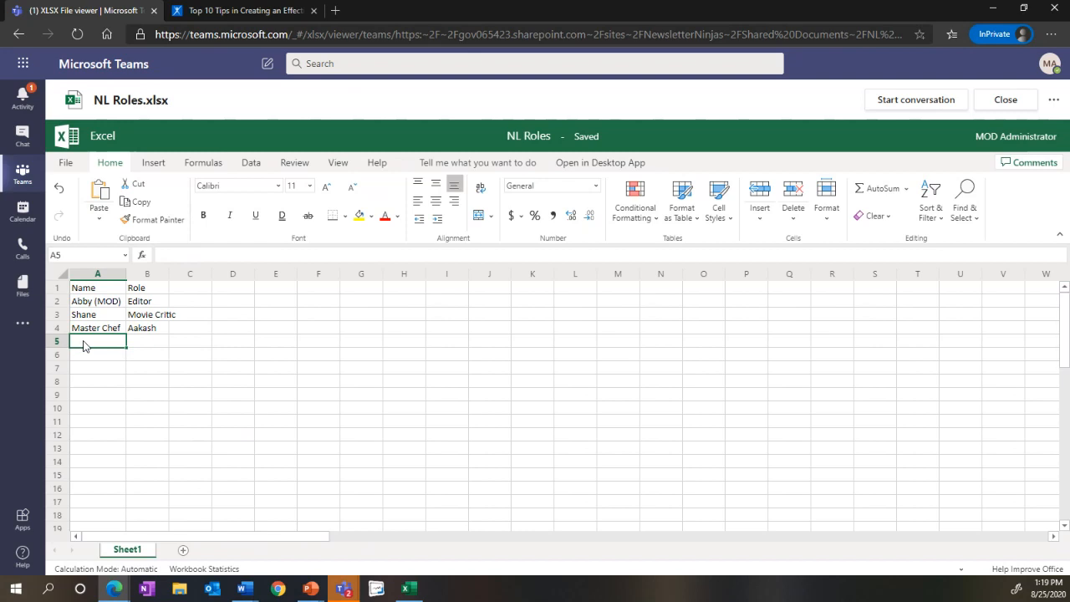
type("Oh")
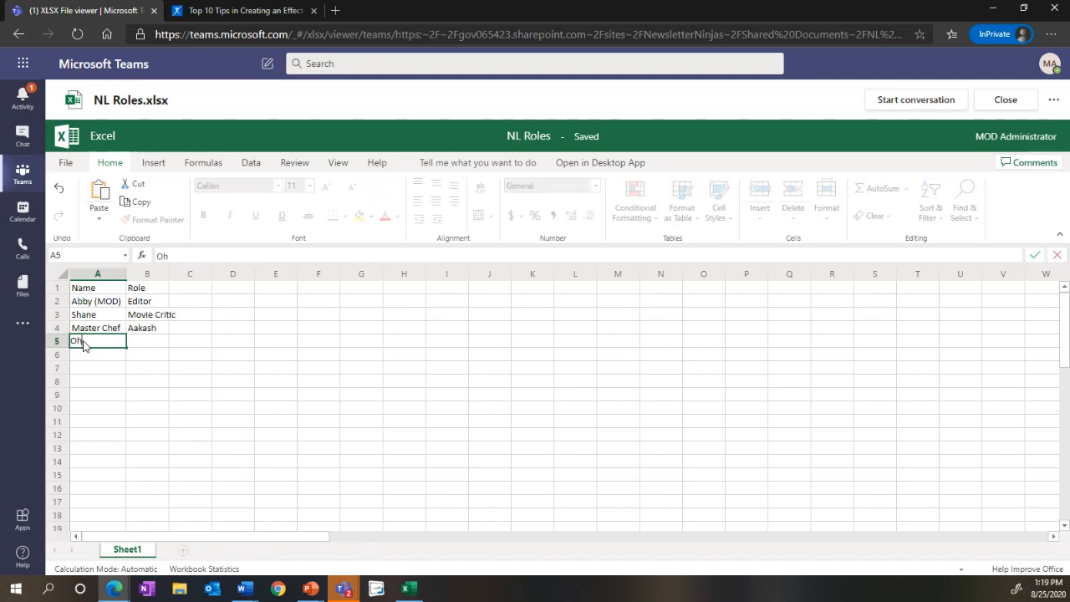
key("BackSpace")
key("BackSpace")
type("O")
key("BackSpace")
type("Photographer")
key("Tab")
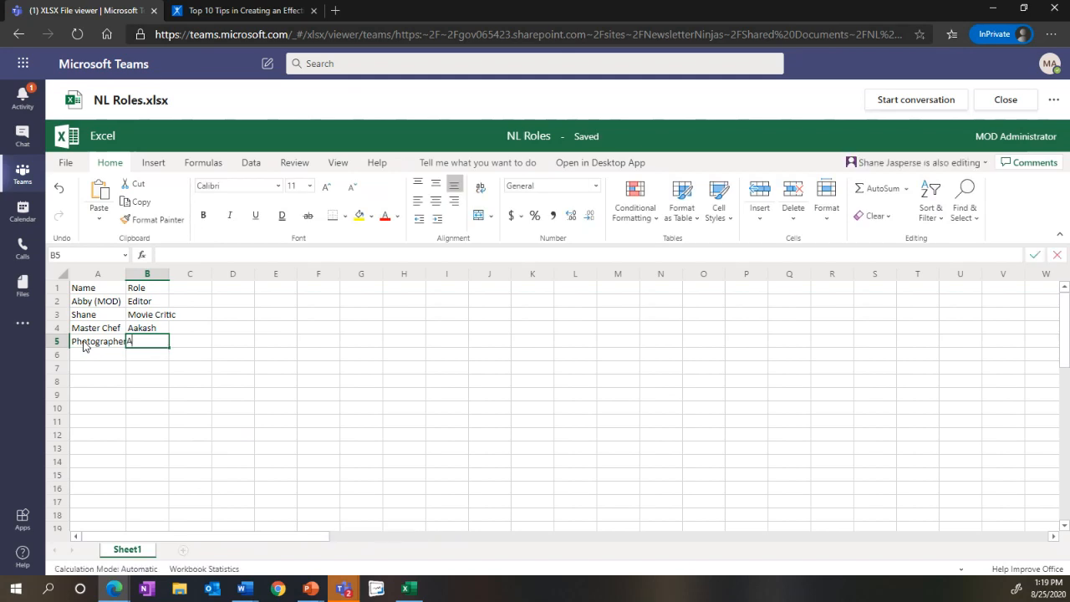
type("Adam")
left_click(87, 357)
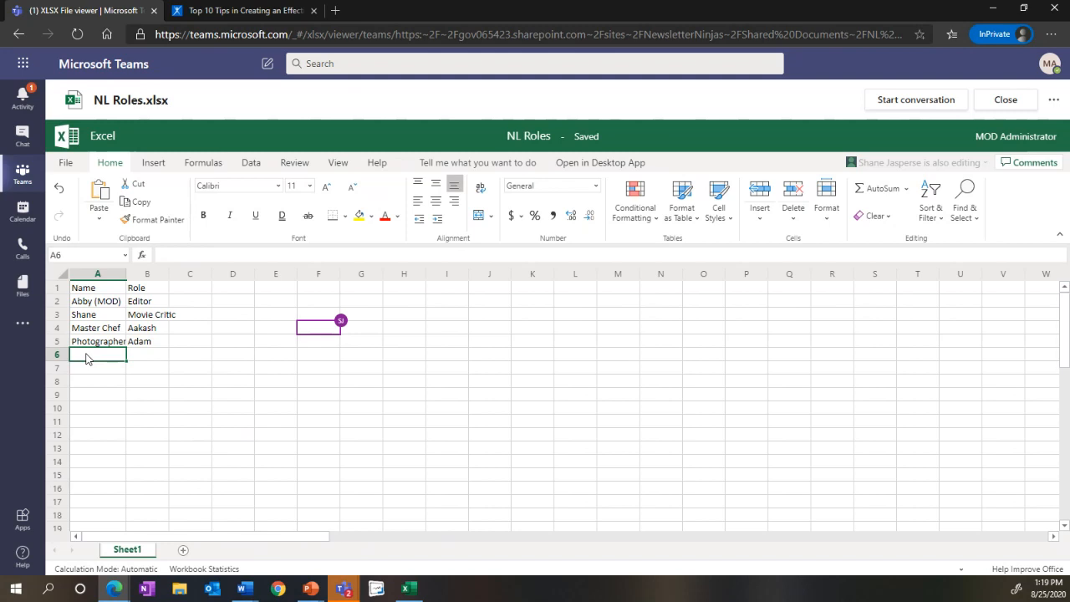
Step: Widen columns A and B to show their contents in full, and close the NL Roles workbook
mouse_move(342, 326)
left_click_drag(127, 276, 134, 280)
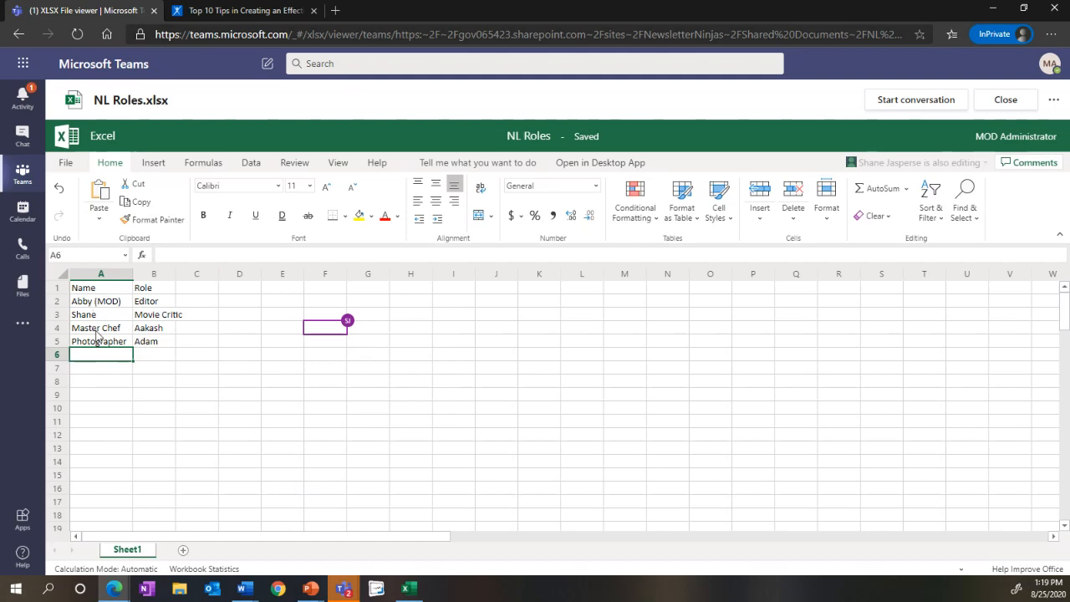
left_click_drag(177, 279, 191, 278)
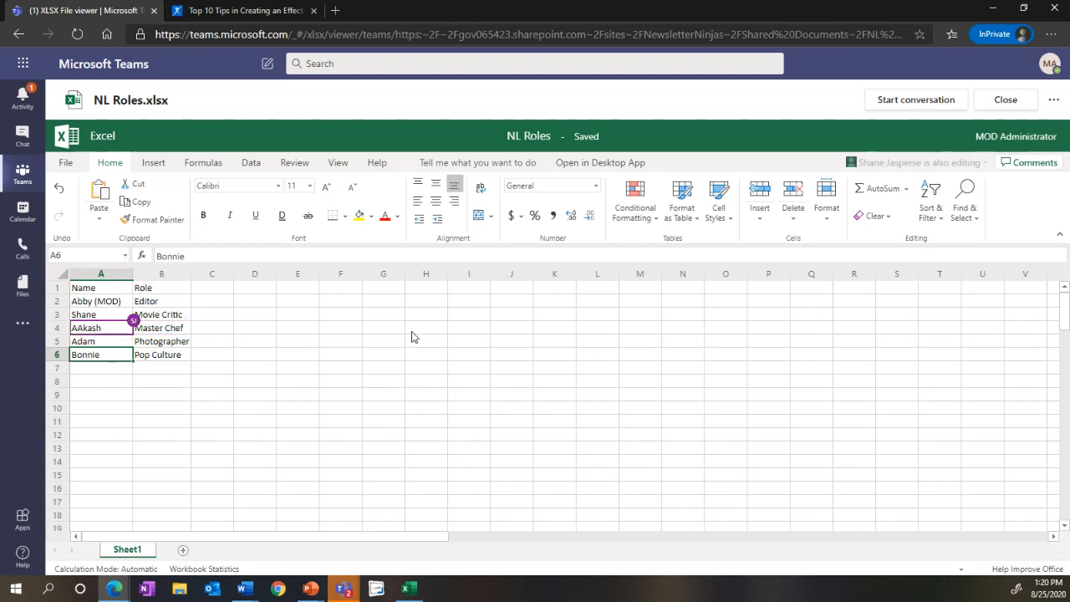
left_click(985, 108)
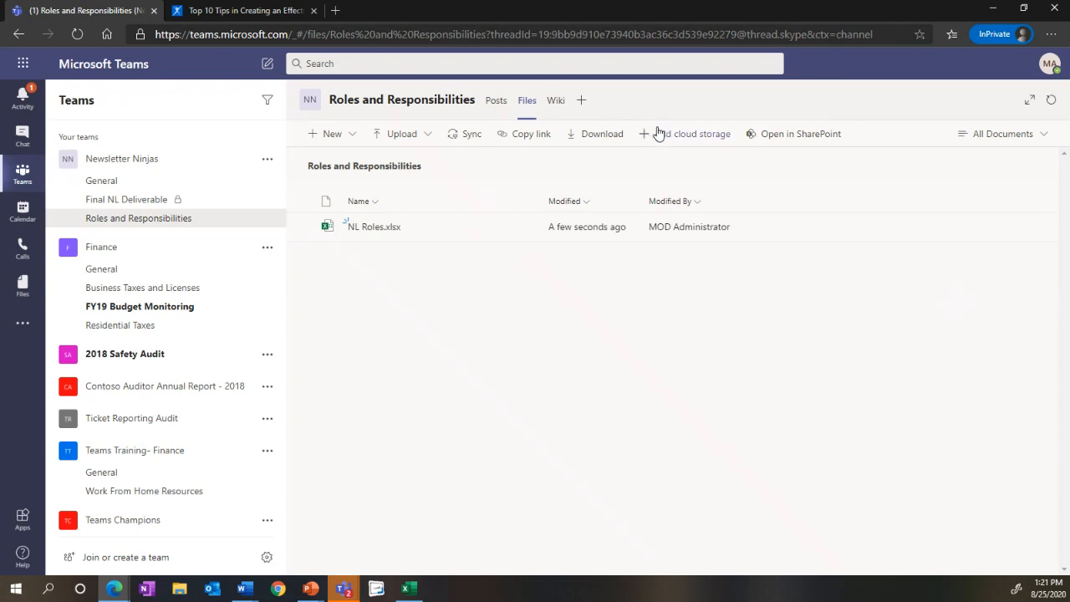
Step: Add an Excel tab showing NL Roles.xlsx to the Roles and Responsibilities channel, with a channel post about it
left_click(579, 105)
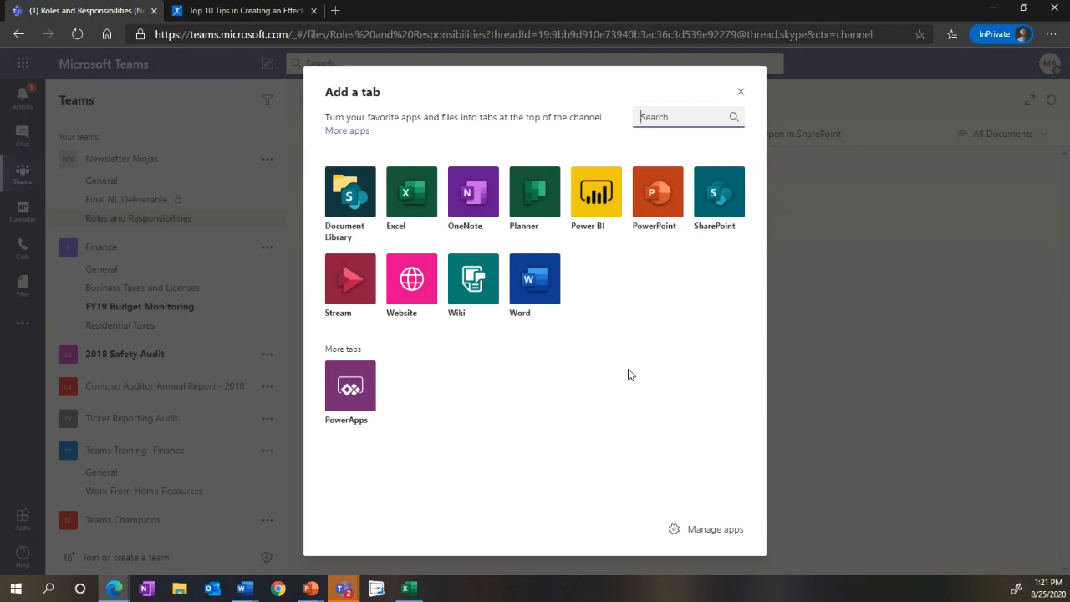
left_click(393, 194)
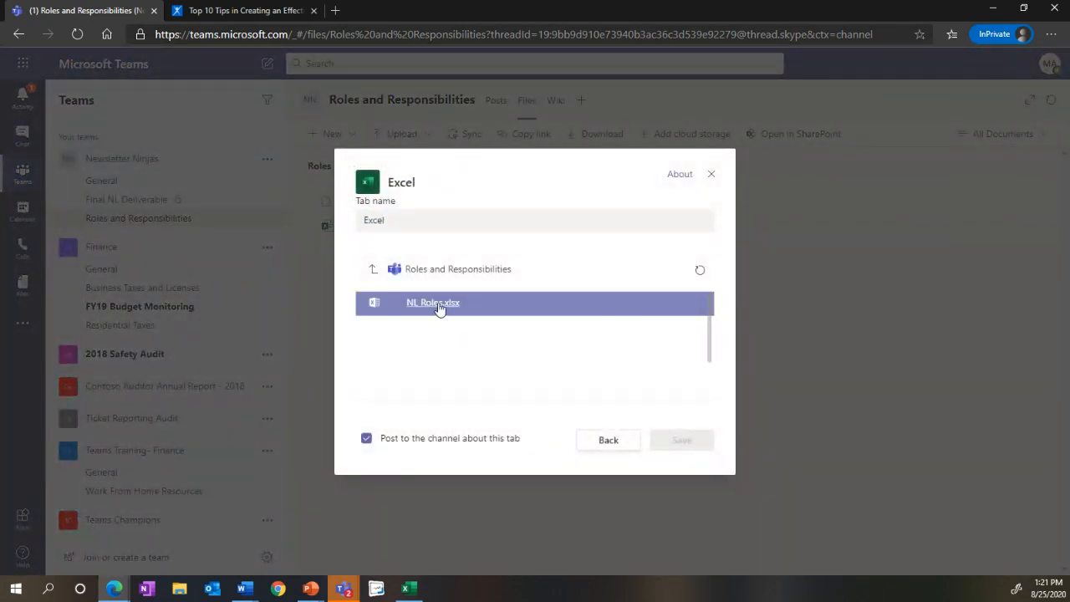
left_click(446, 310)
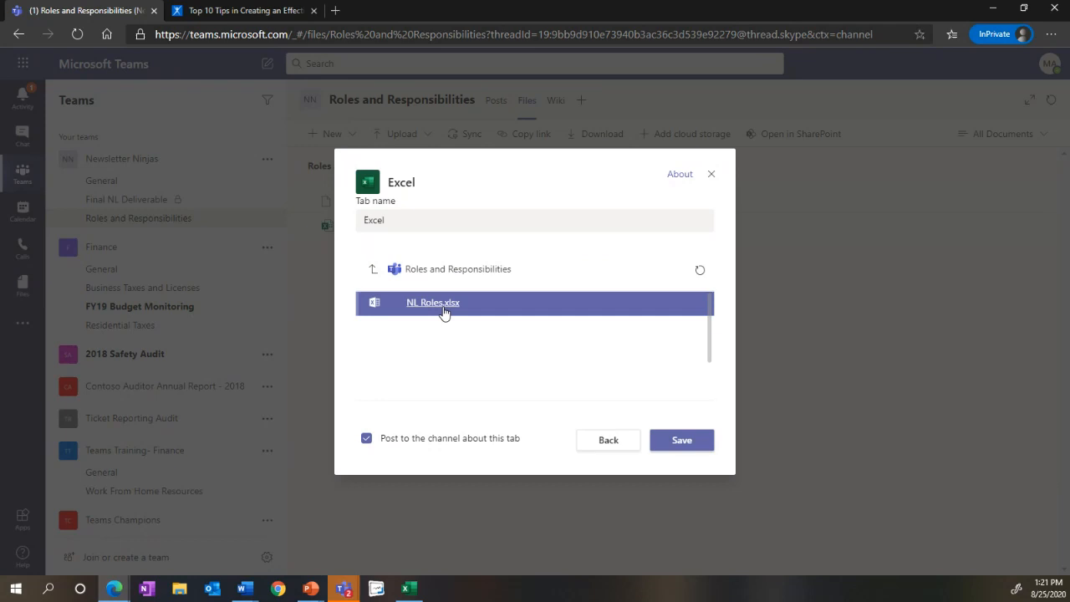
left_click(674, 441)
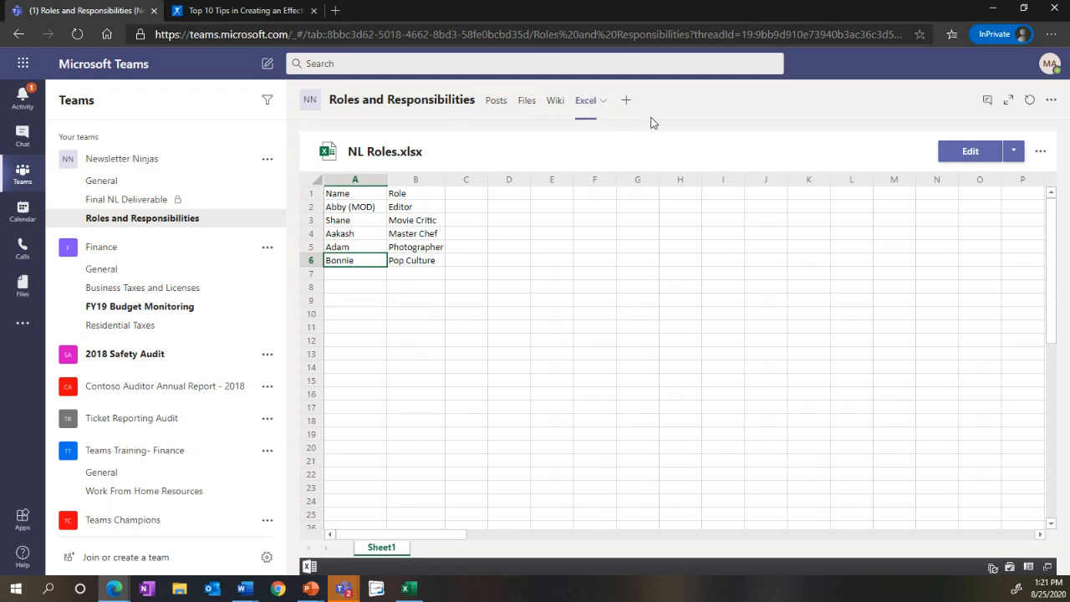
Step: View the General channel's posts, return to the Roles and Responsibilities channel and open its Excel tab
left_click(129, 187)
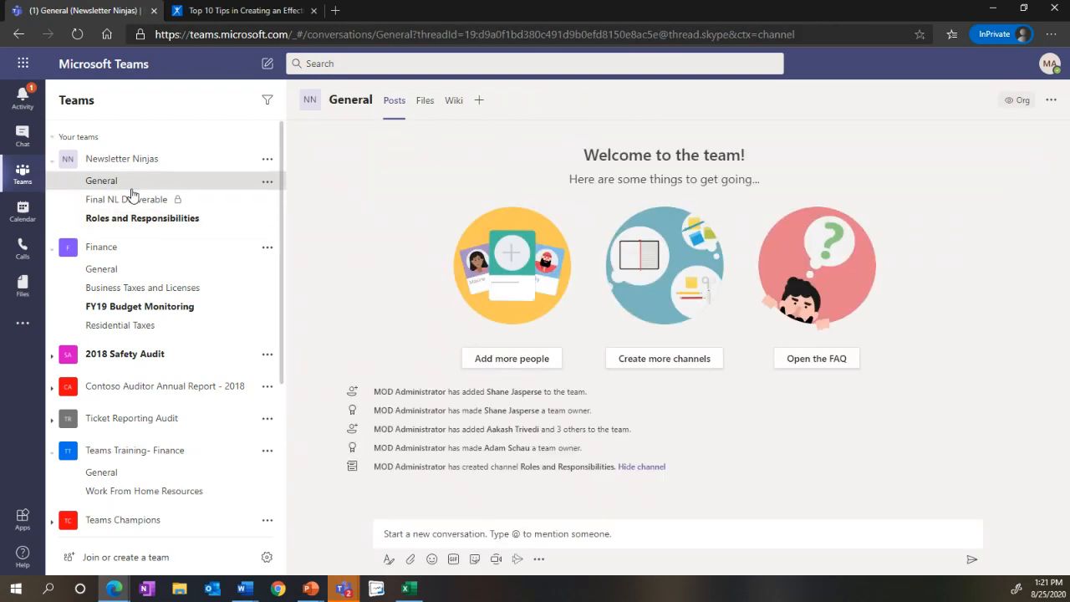
left_click(138, 219)
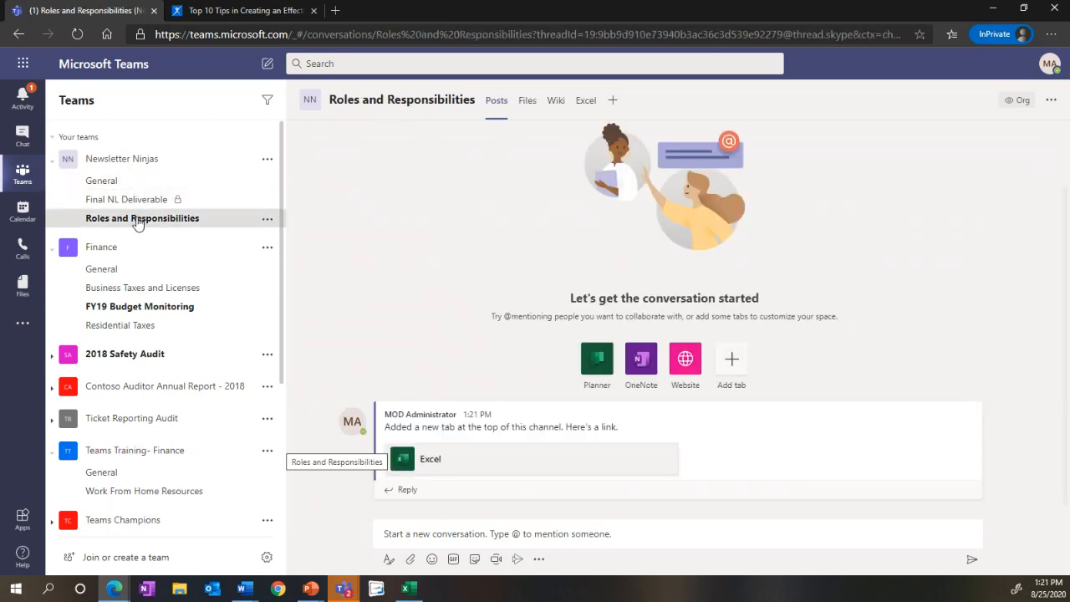
left_click(586, 101)
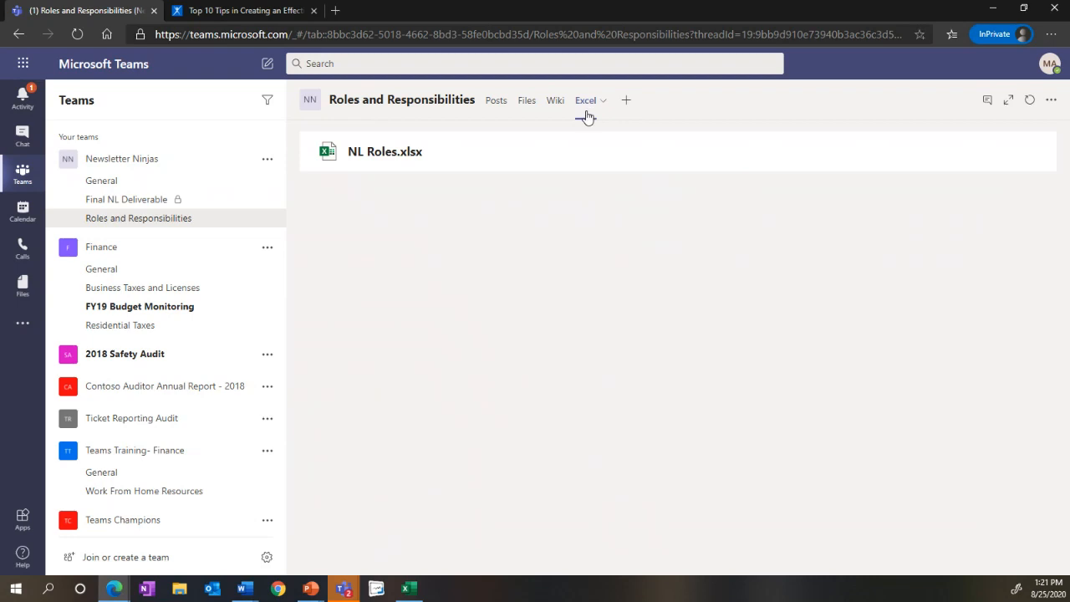
Step: Rename the channel's Excel tab as NL Roles and open its workbook for editing
left_click(587, 105)
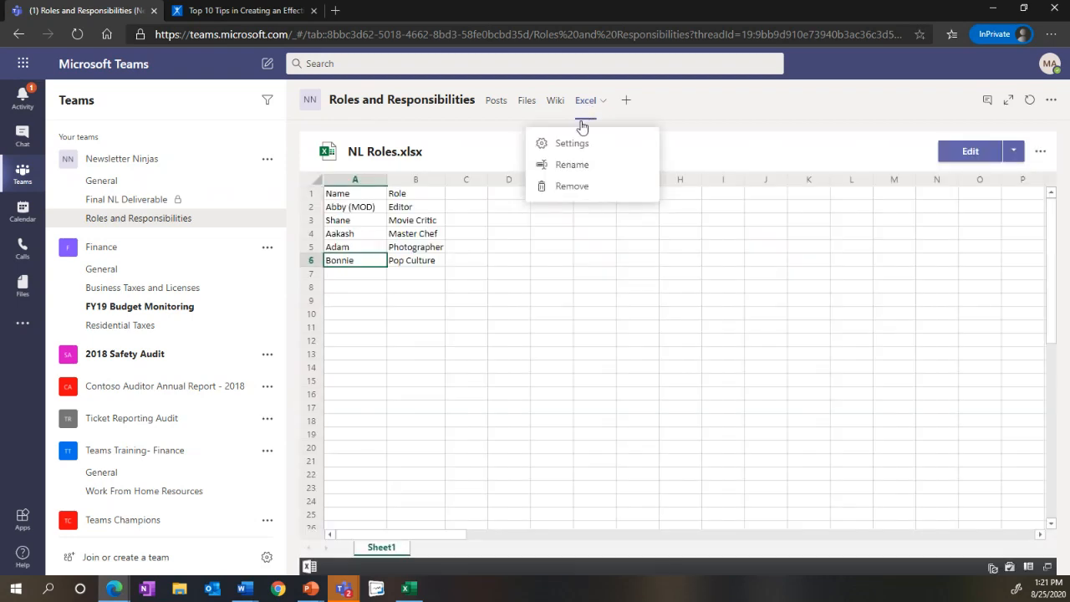
left_click(574, 165)
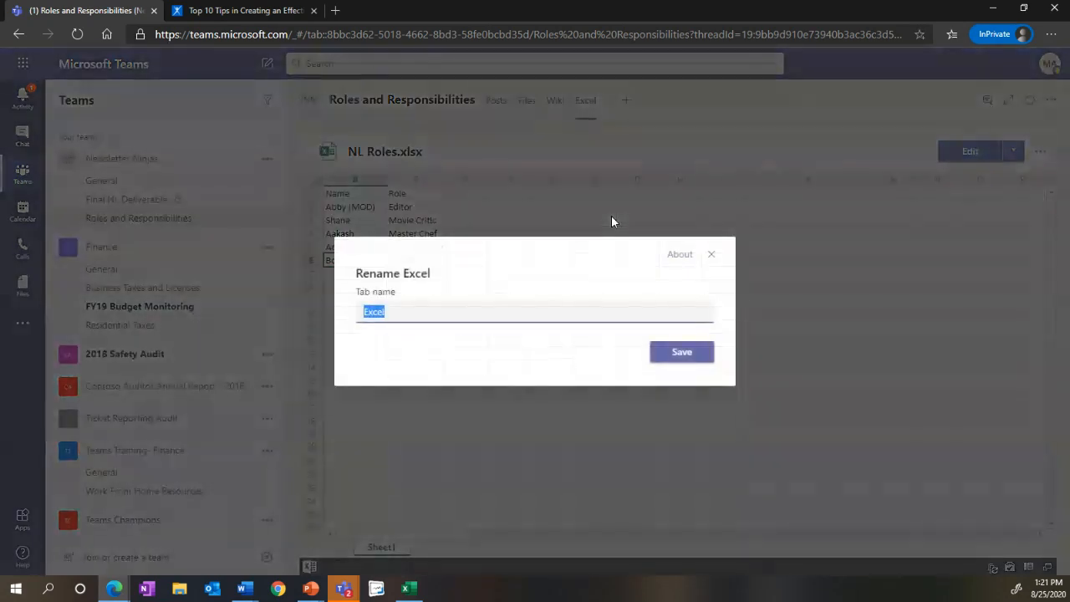
type("NL Roles")
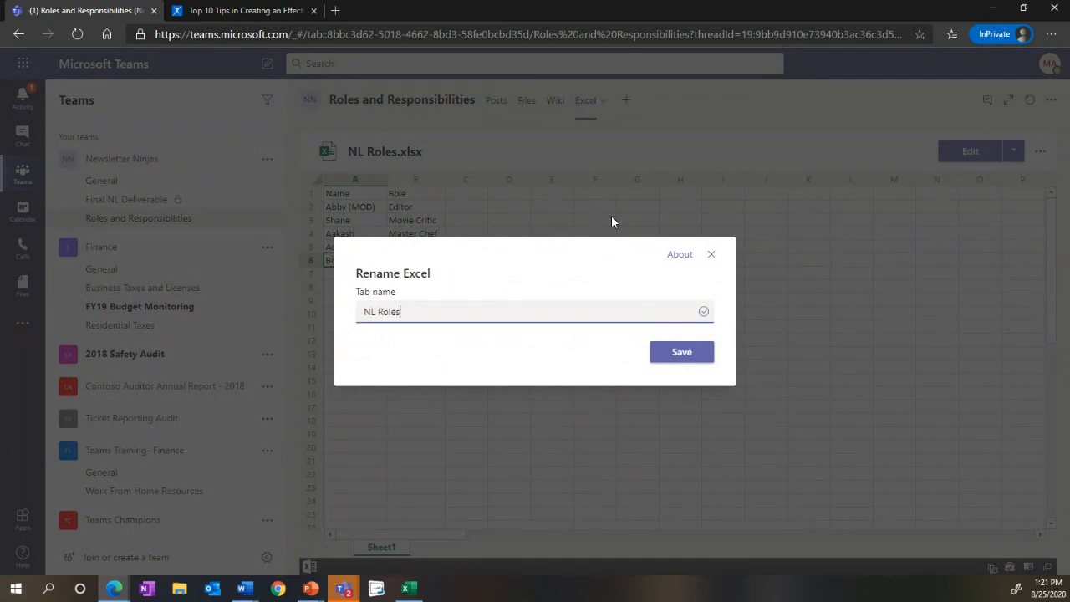
key("Return")
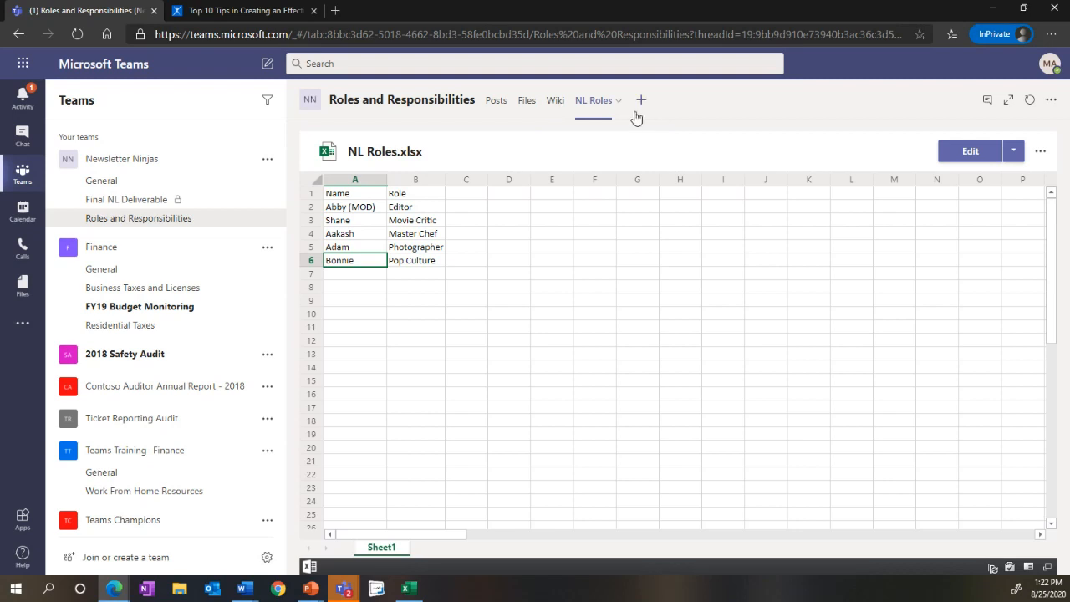
left_click(970, 151)
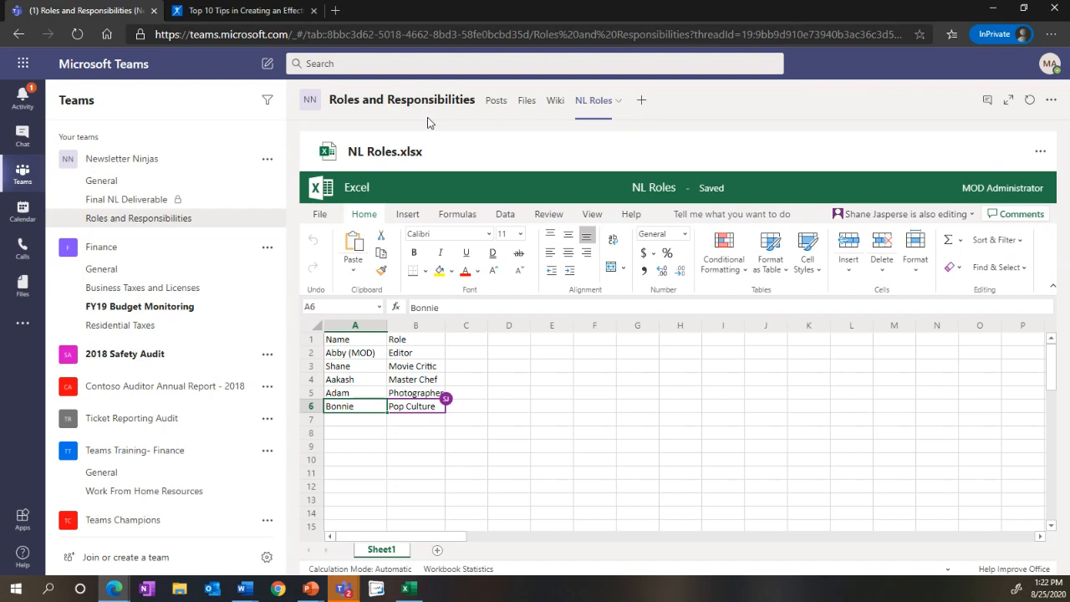
Step: Upload the Newsletter Template Word document to the General channel's files and return to the channel's posts
left_click(90, 181)
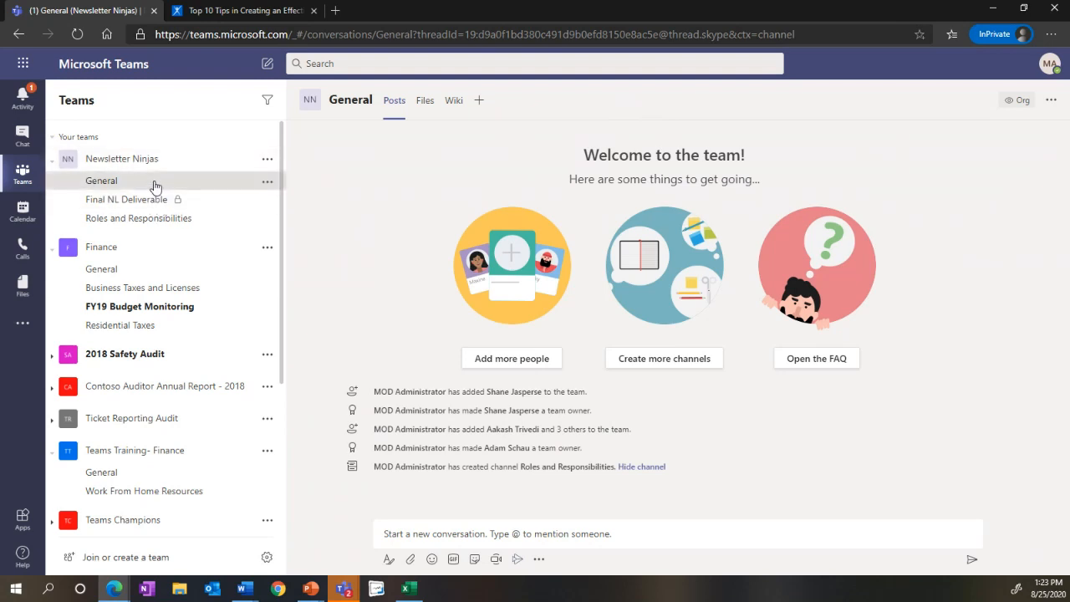
left_click(426, 107)
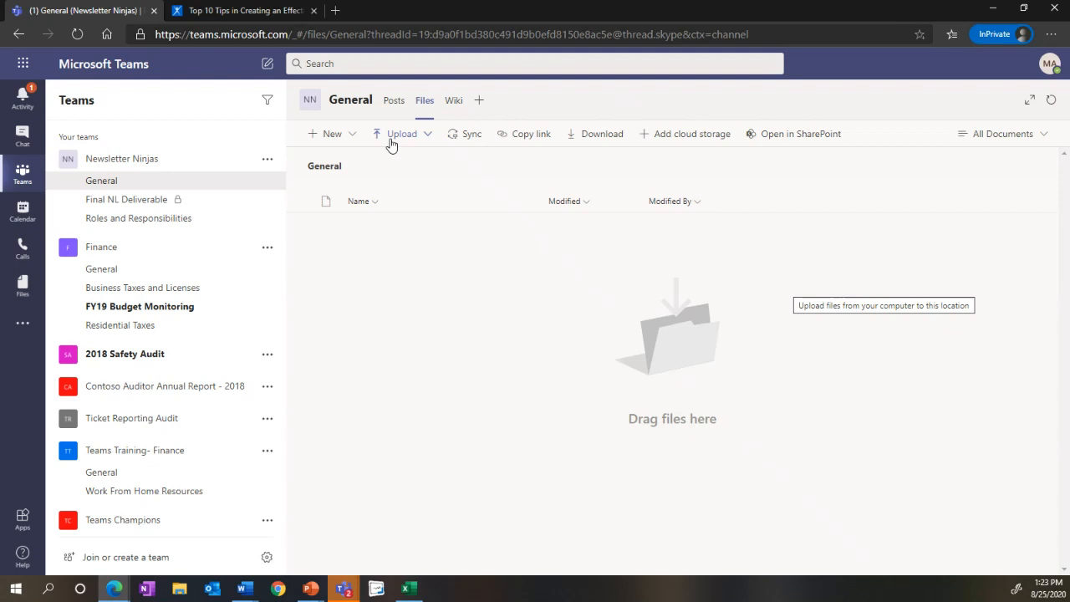
left_click(391, 144)
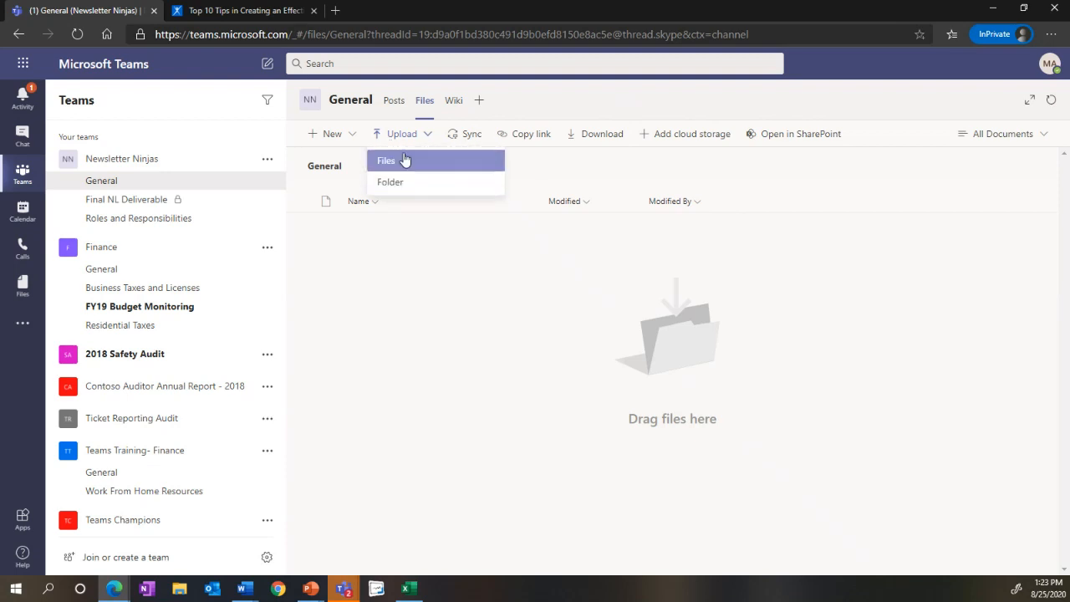
left_click(406, 162)
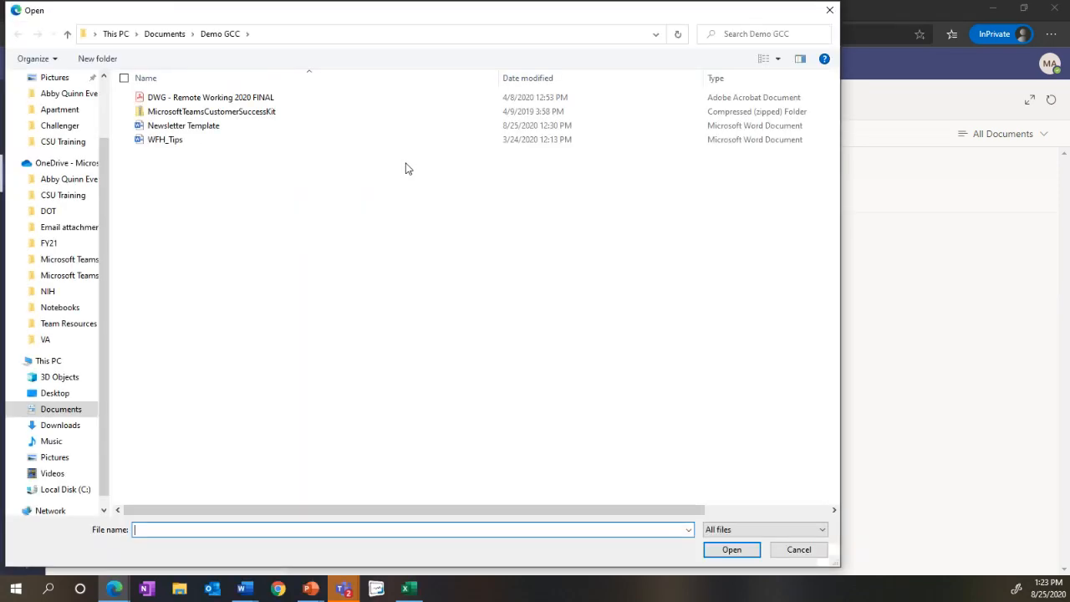
left_click(191, 130)
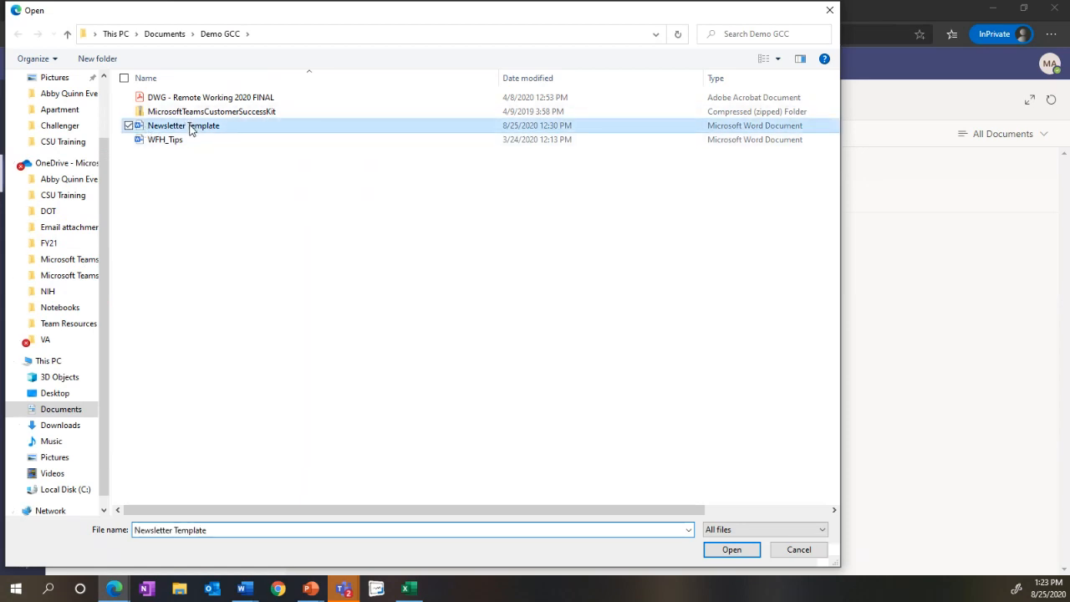
double_click(191, 128)
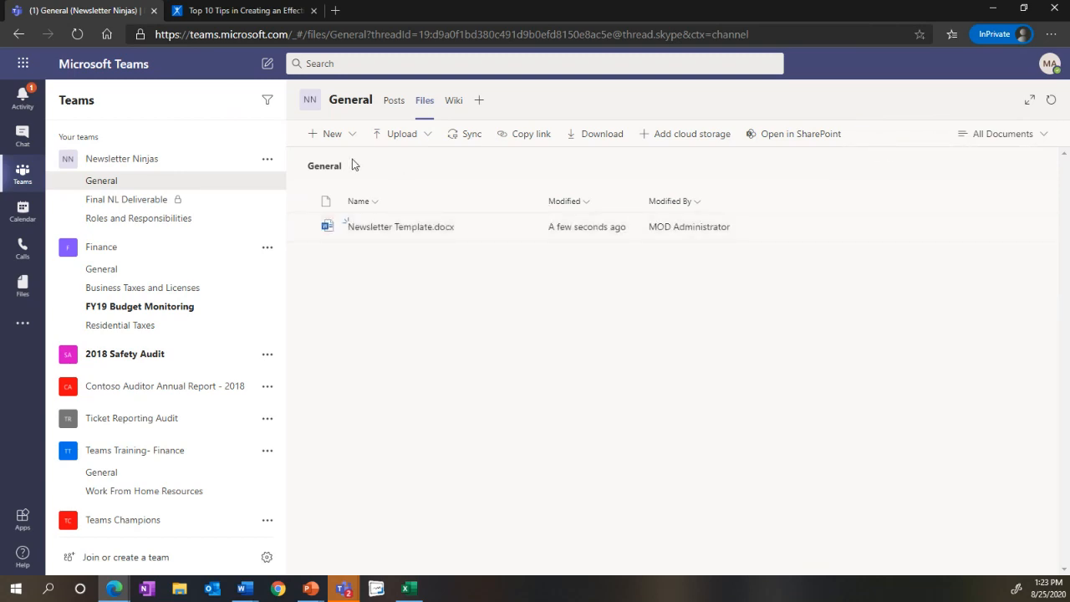
left_click(394, 104)
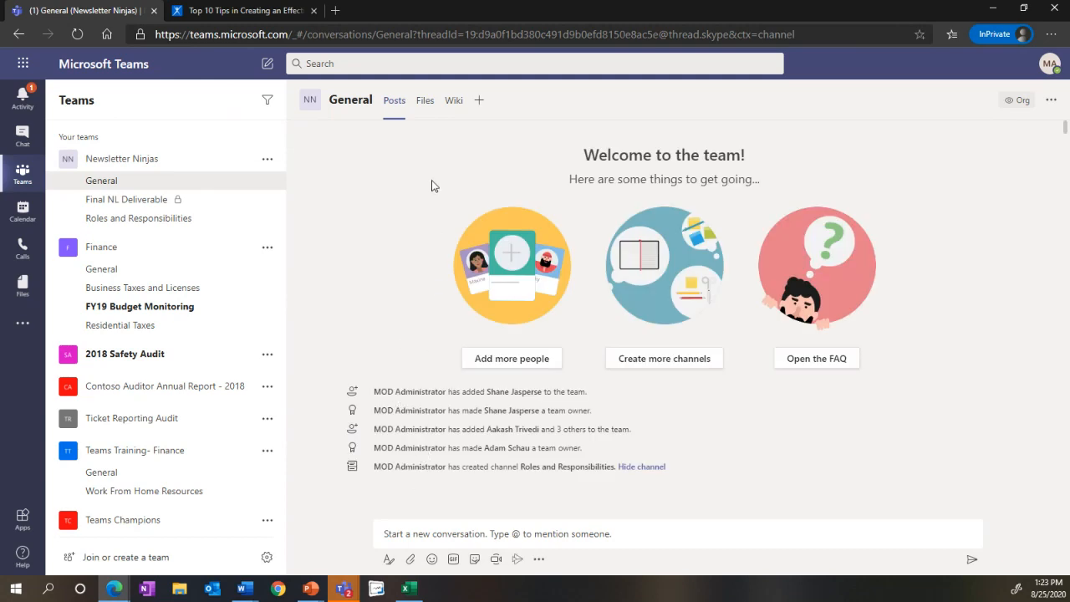
Step: Add a Word tab showing Newsletter Template.docx to the General channel, with a channel post about it
left_click(425, 112)
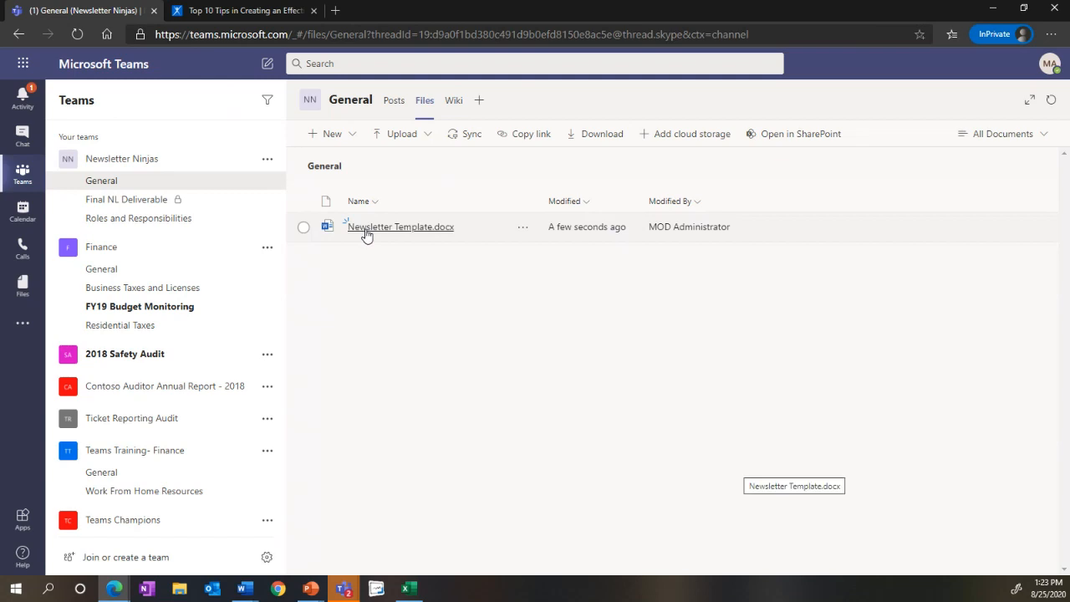
left_click(480, 102)
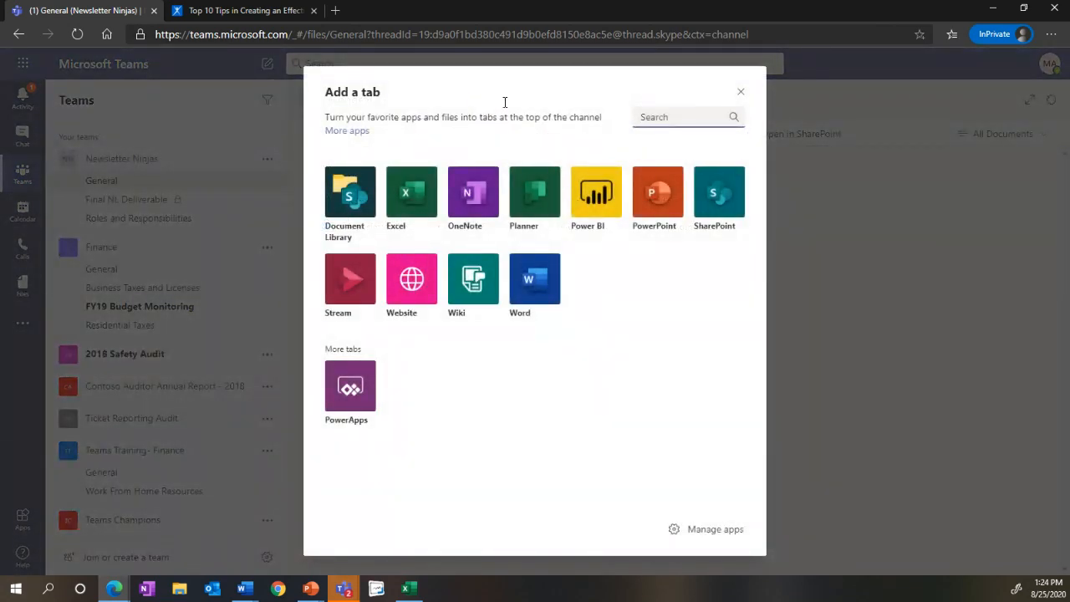
left_click(523, 293)
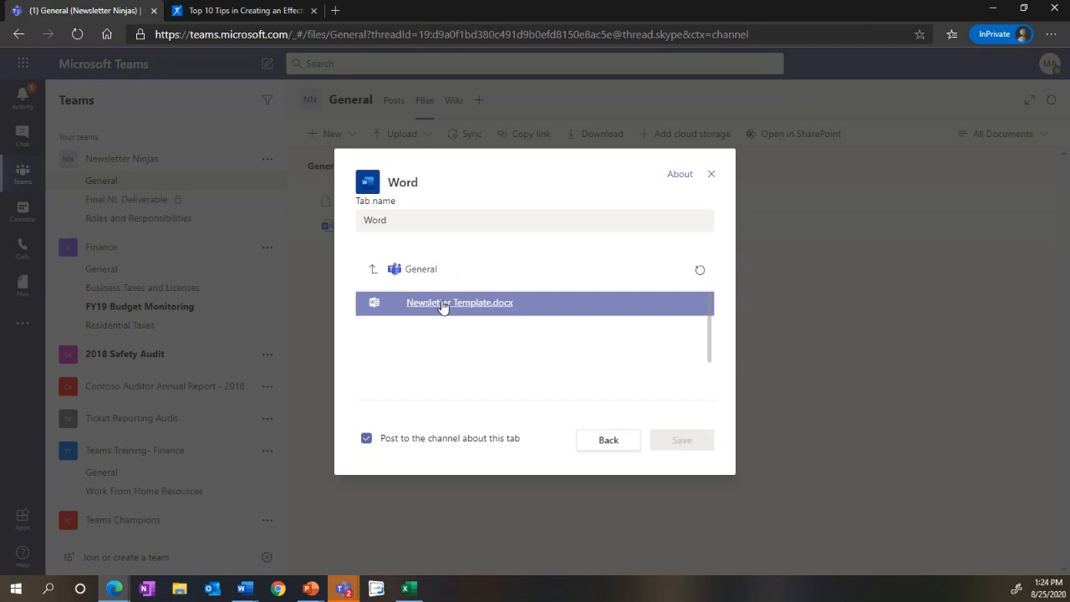
left_click(444, 303)
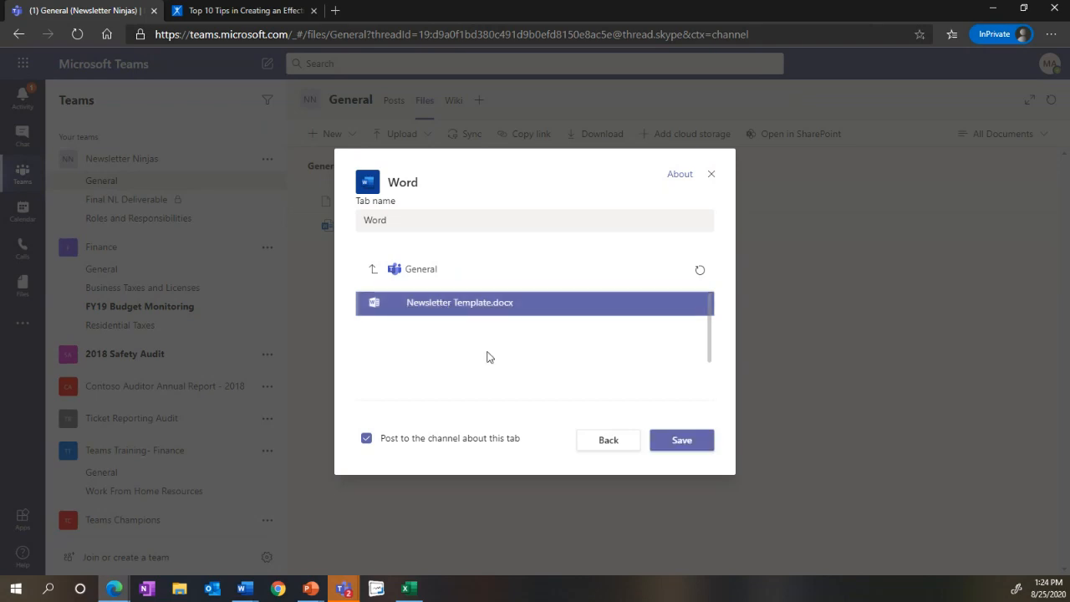
left_click(658, 446)
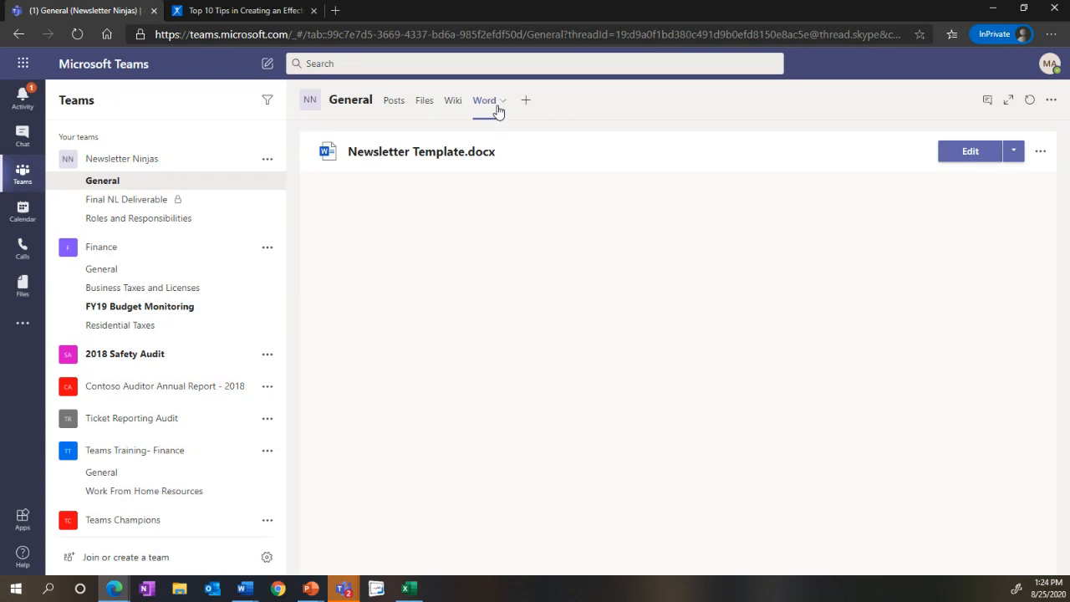
Step: Rename the General channel's Word tab as Working NL August 30
left_click(499, 108)
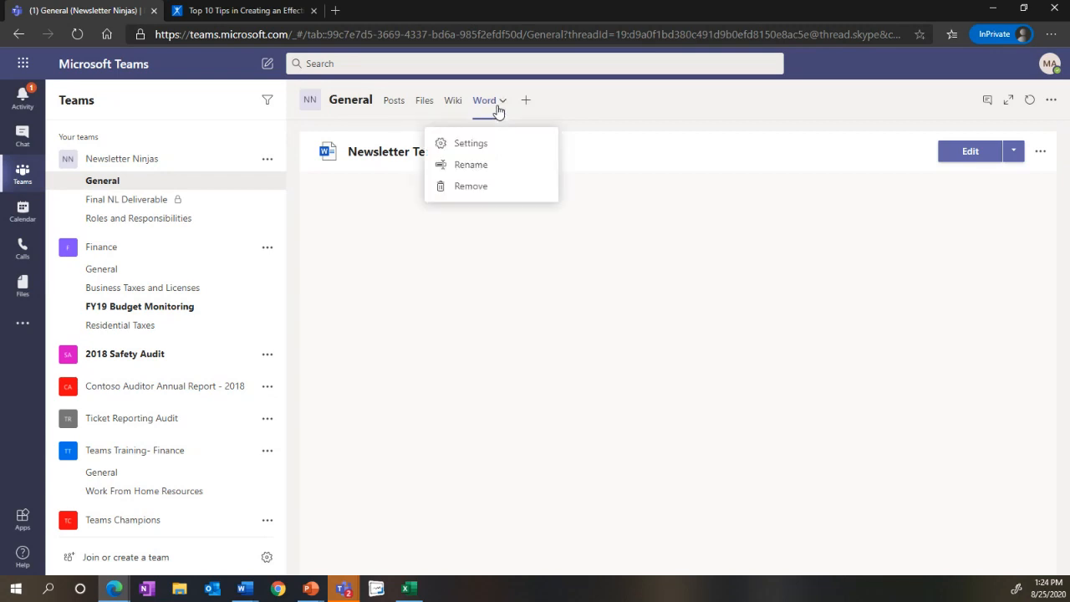
left_click(478, 166)
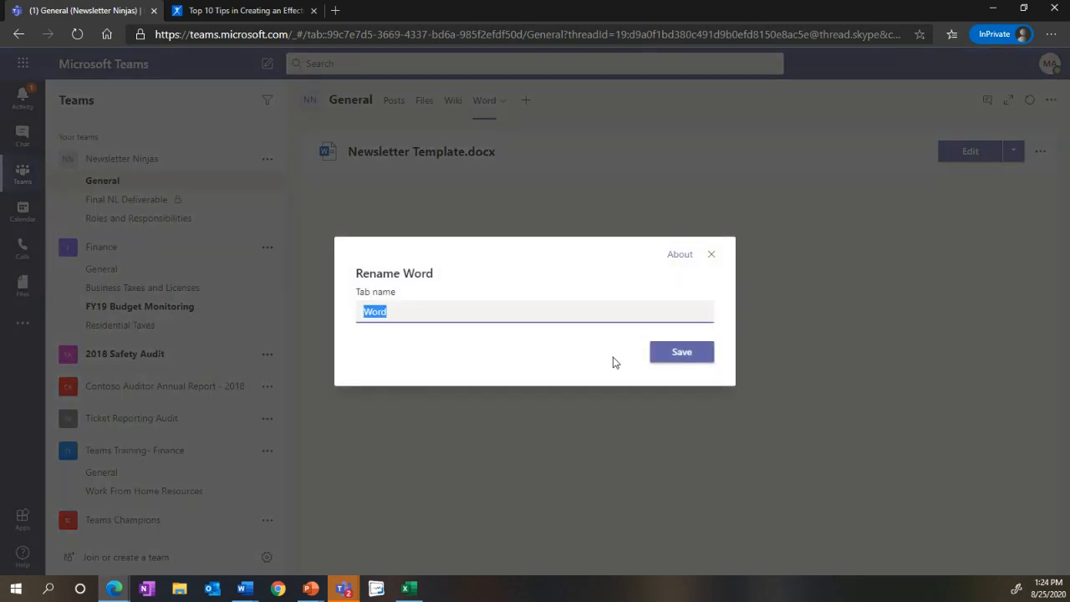
left_click(567, 318)
type("king NL")
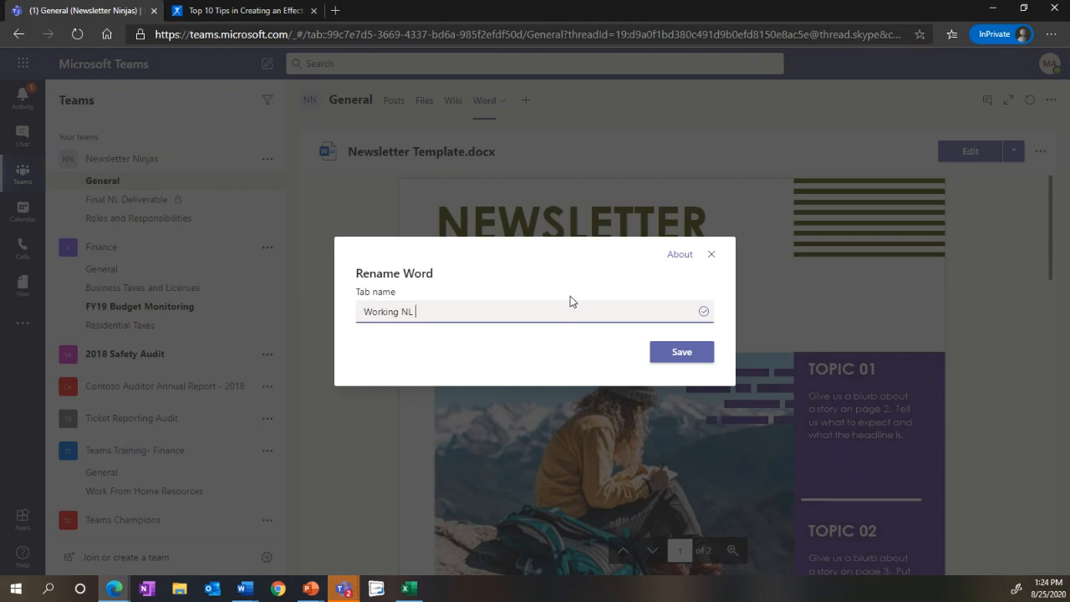
type("8")
key("BackSpace")
type("August 30")
left_click(682, 352)
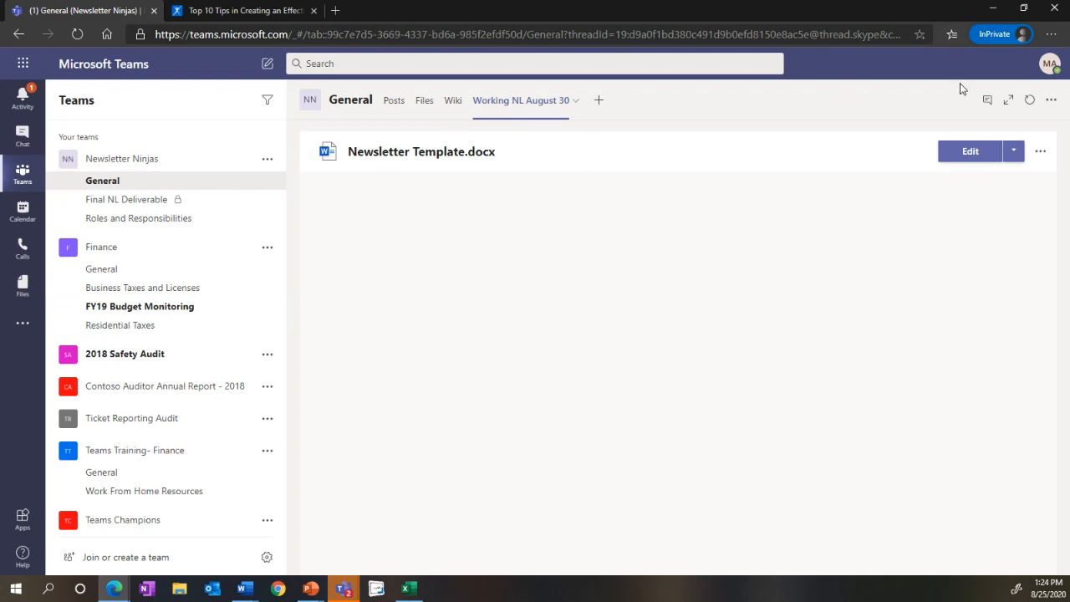
Step: Open the newsletter template for editing within its tab and replace the "TITLE HERE" placeholder with NINJAS
left_click(961, 150)
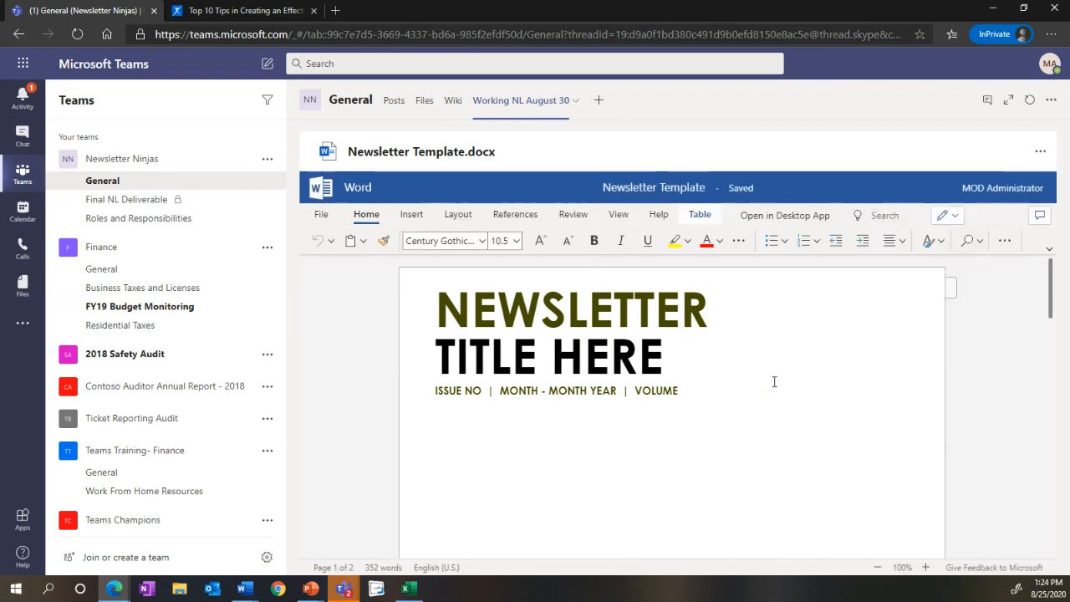
scroll(775, 378, "down", 1)
scroll(728, 359, "up", 1)
double_click(695, 303)
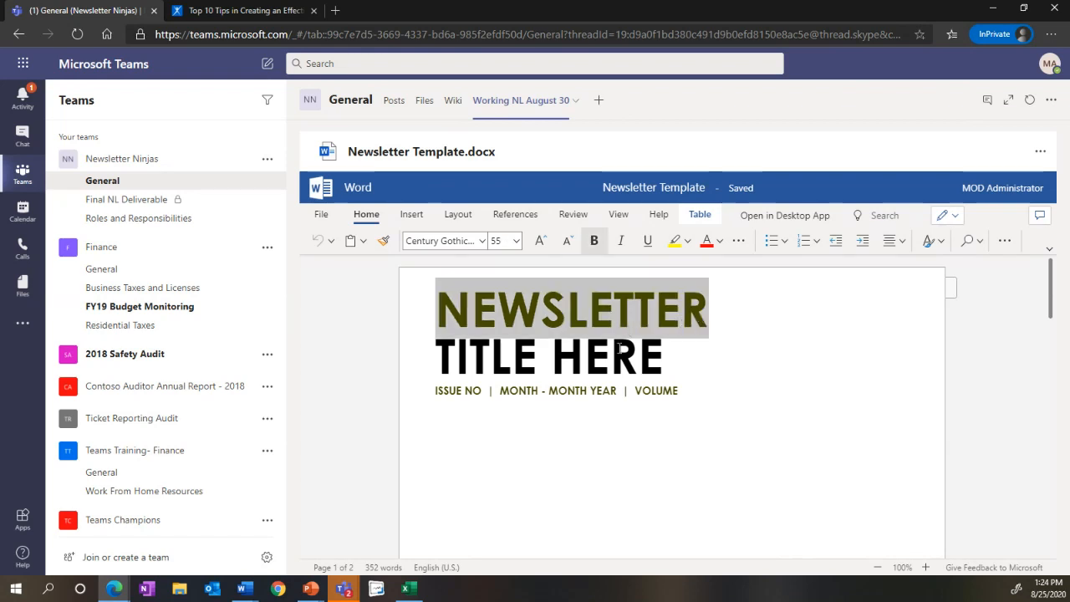
triple_click(619, 347)
type("NI")
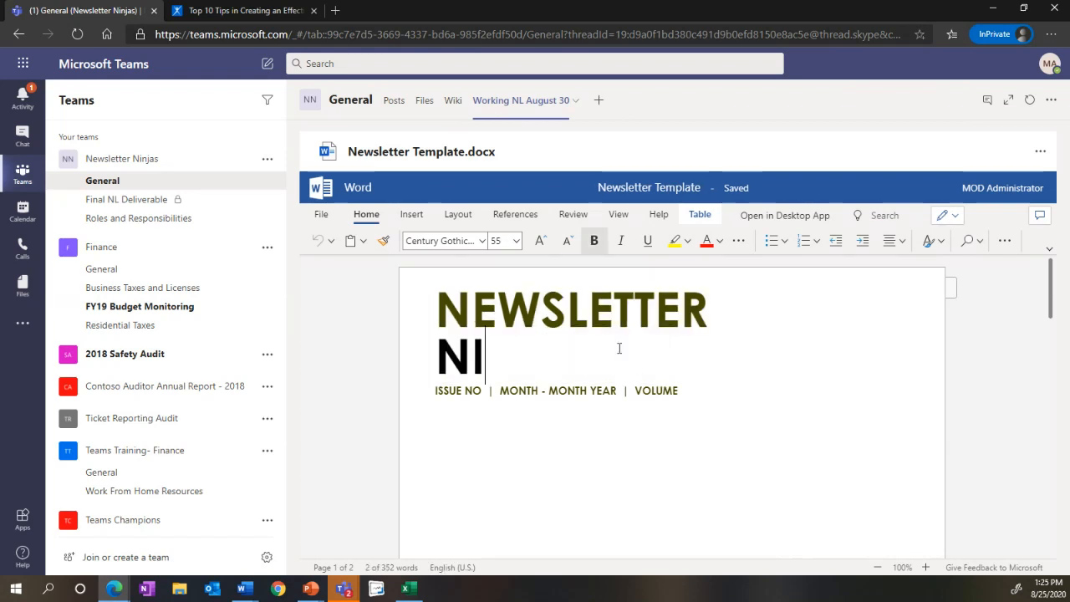
type("NJAS")
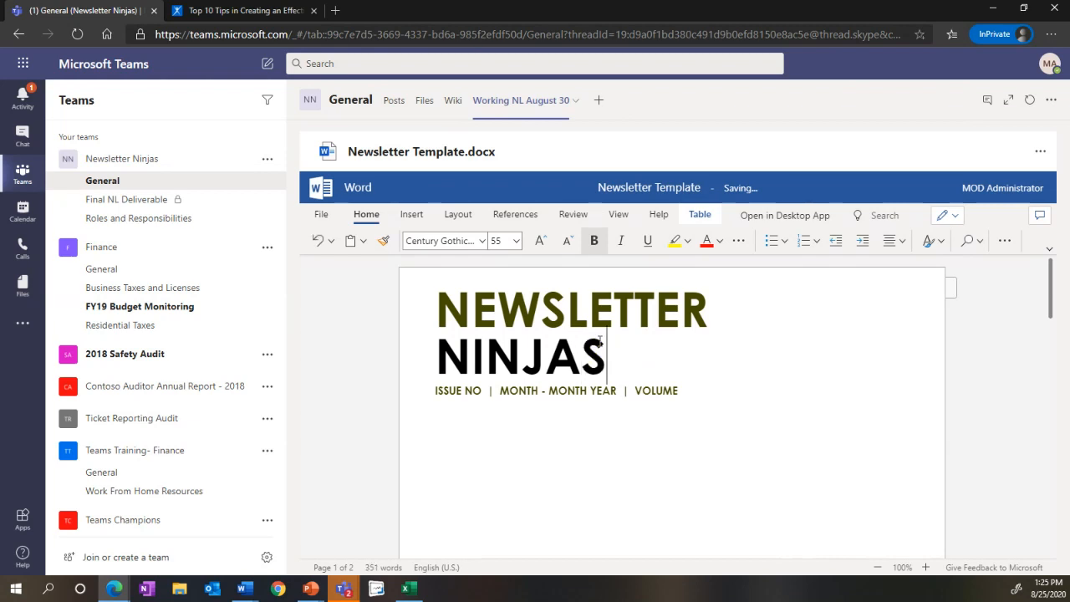
Step: Replace the month and year placeholder beneath the newsletter title with AUGUST 2020
left_click(529, 395)
type("AUGUST 20")
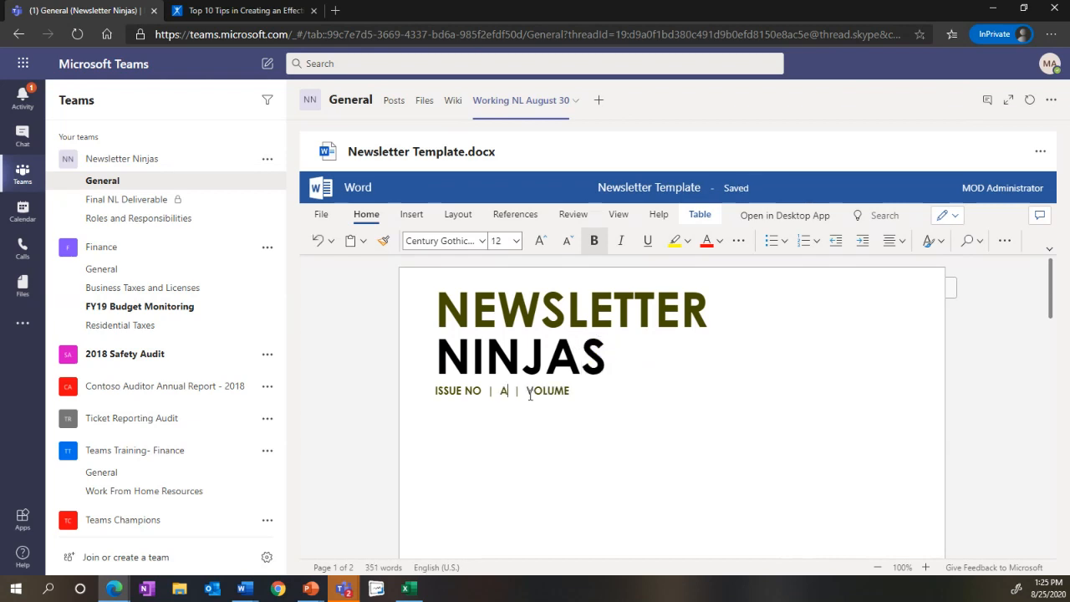
type("20")
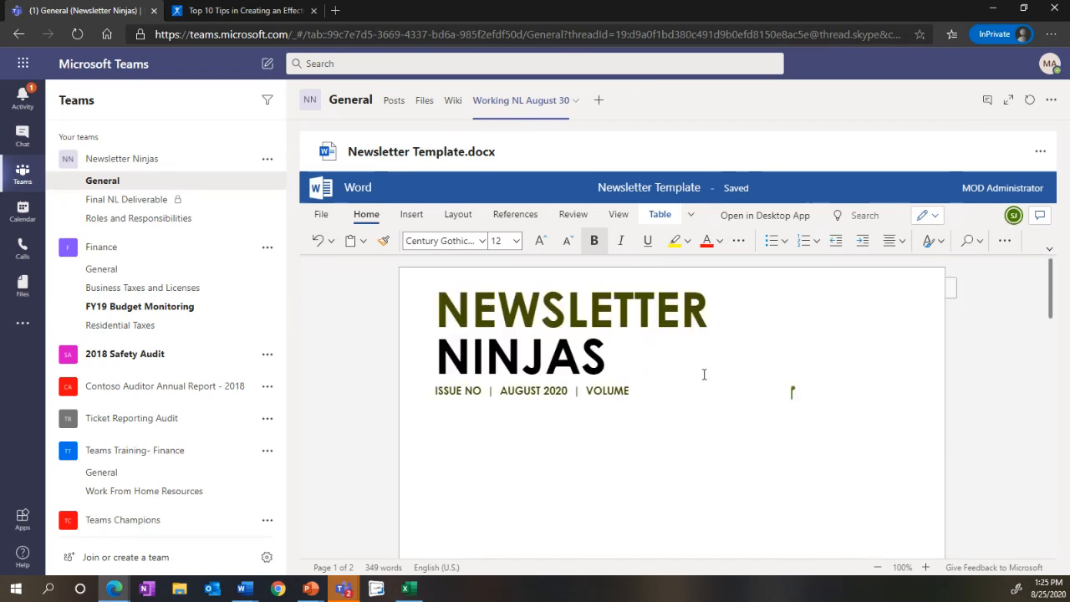
key("ctrl+a")
scroll(909, 482, "down", 6)
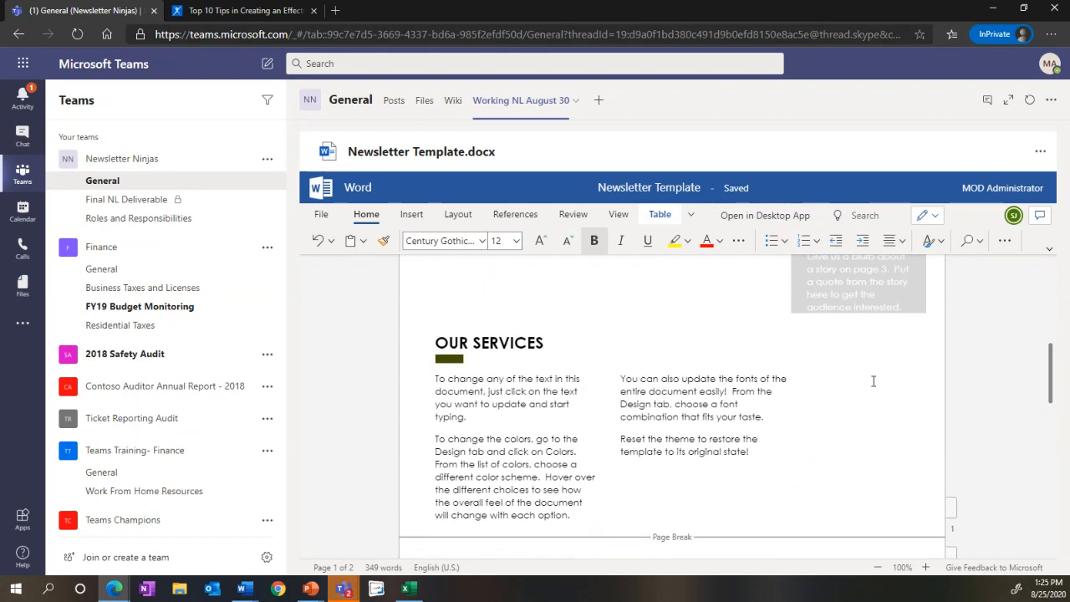
scroll(873, 377, "up", 5)
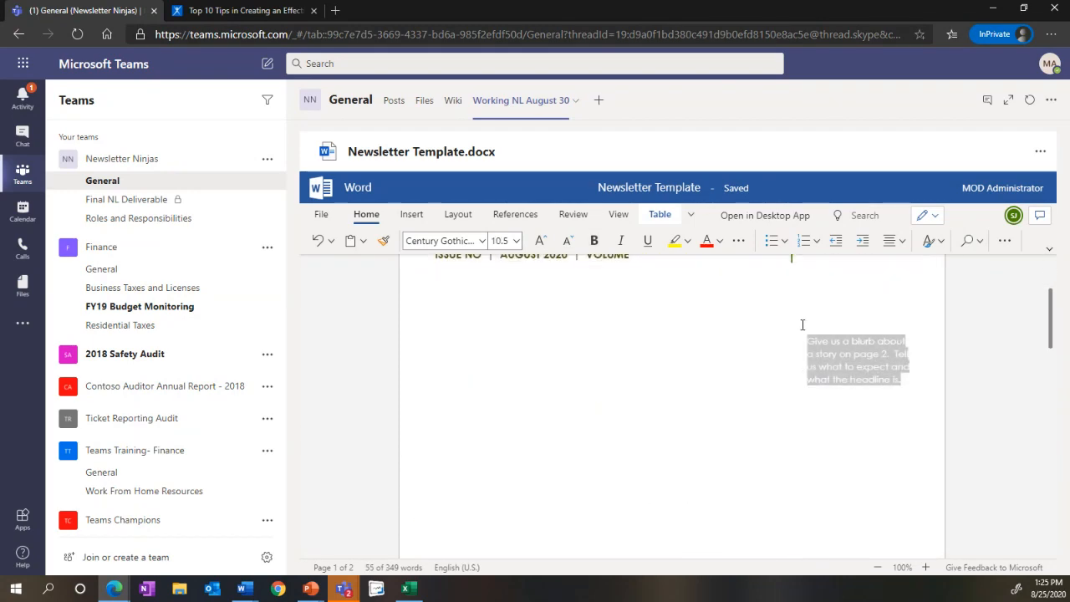
triple_click(806, 326)
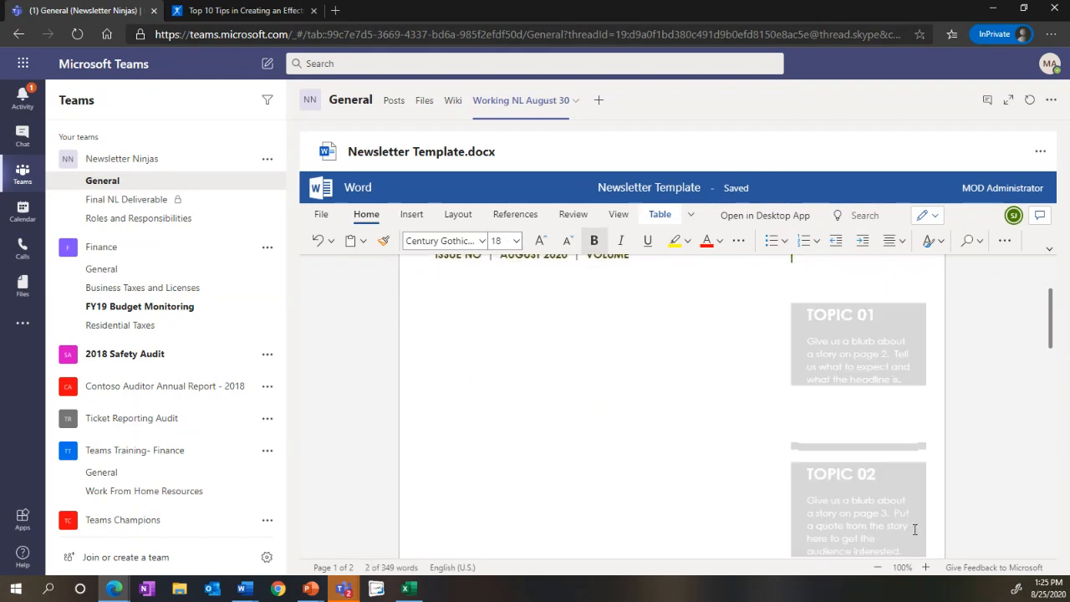
scroll(910, 530, "down", 2)
scroll(888, 548, "down", 2)
scroll(663, 422, "up", 8)
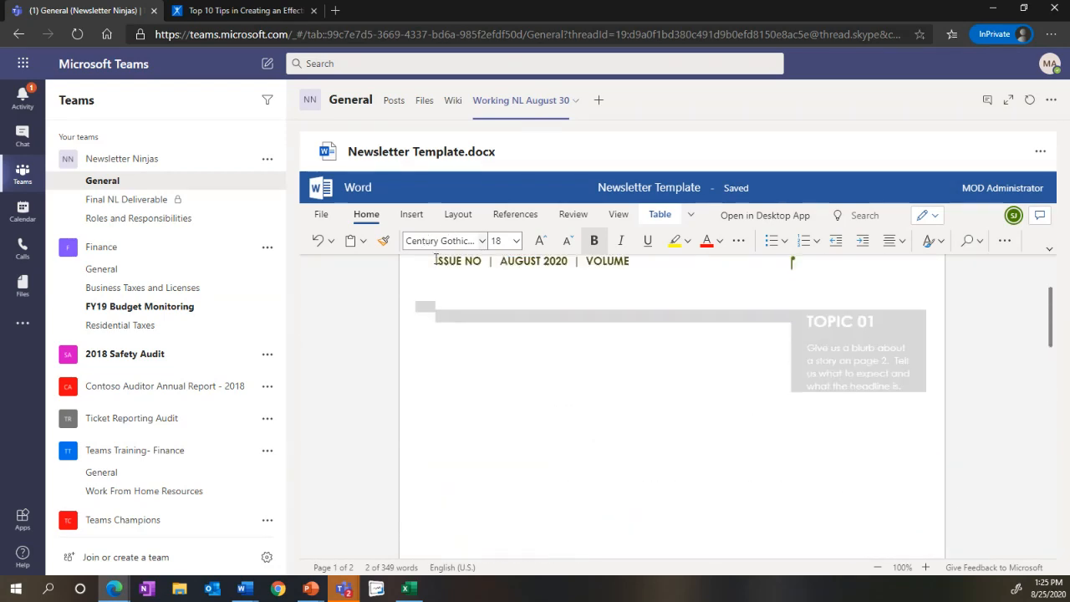
left_click(663, 421)
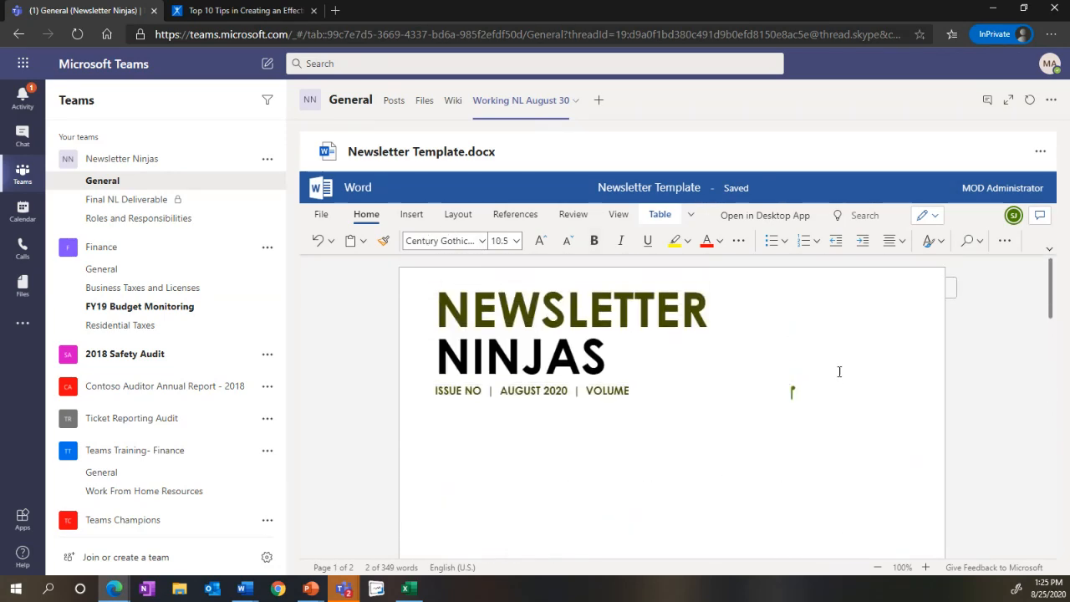
Step: Set the font colour of the newsletter's Topic 01 heading and blurb to black
scroll(884, 451, "down", 1)
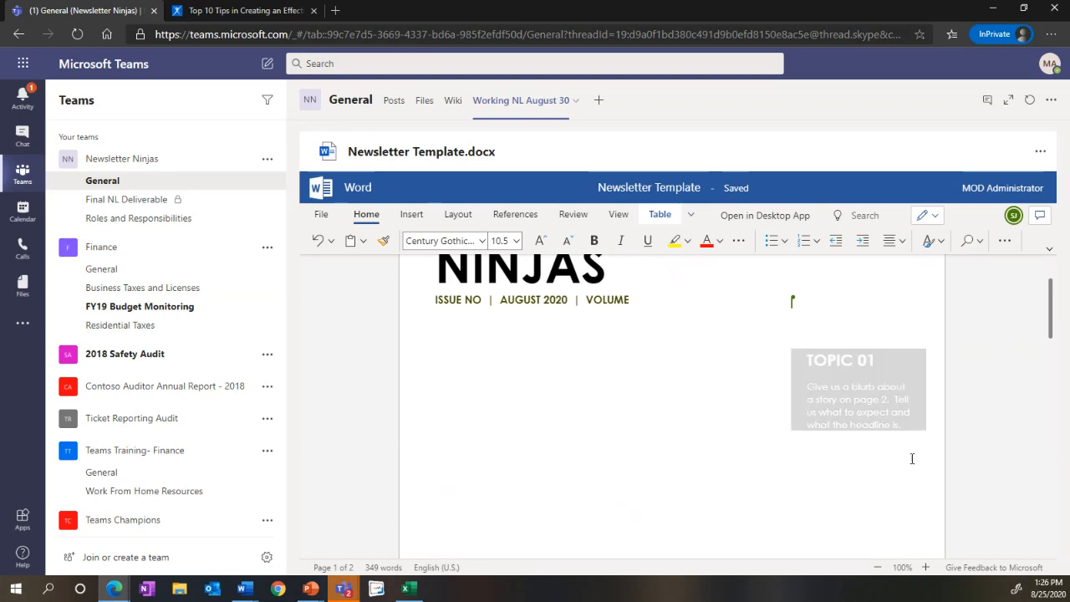
left_click(727, 320)
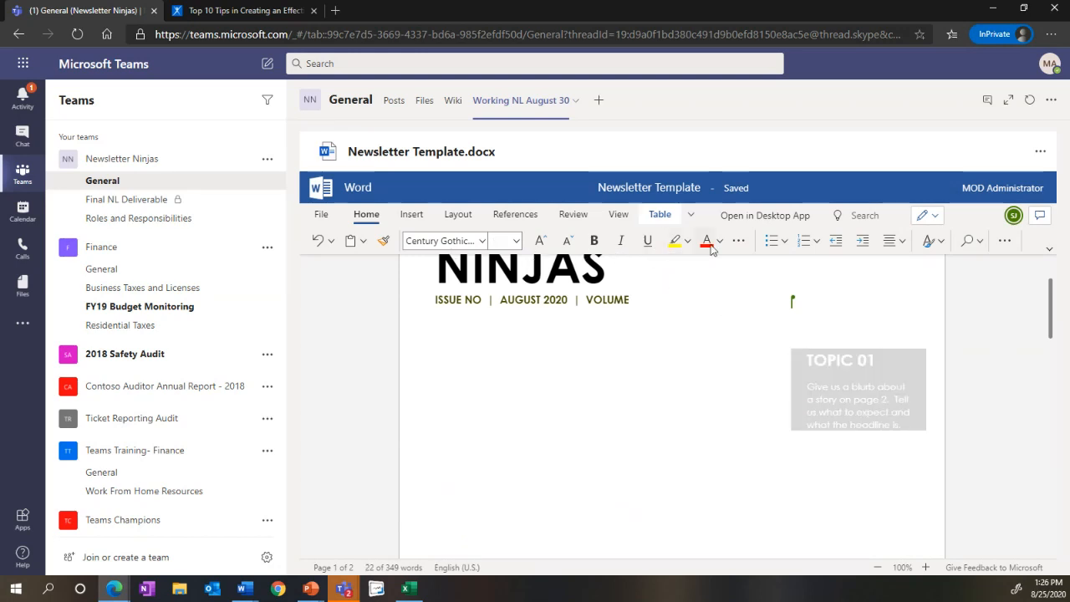
left_click(720, 242)
left_click(710, 289)
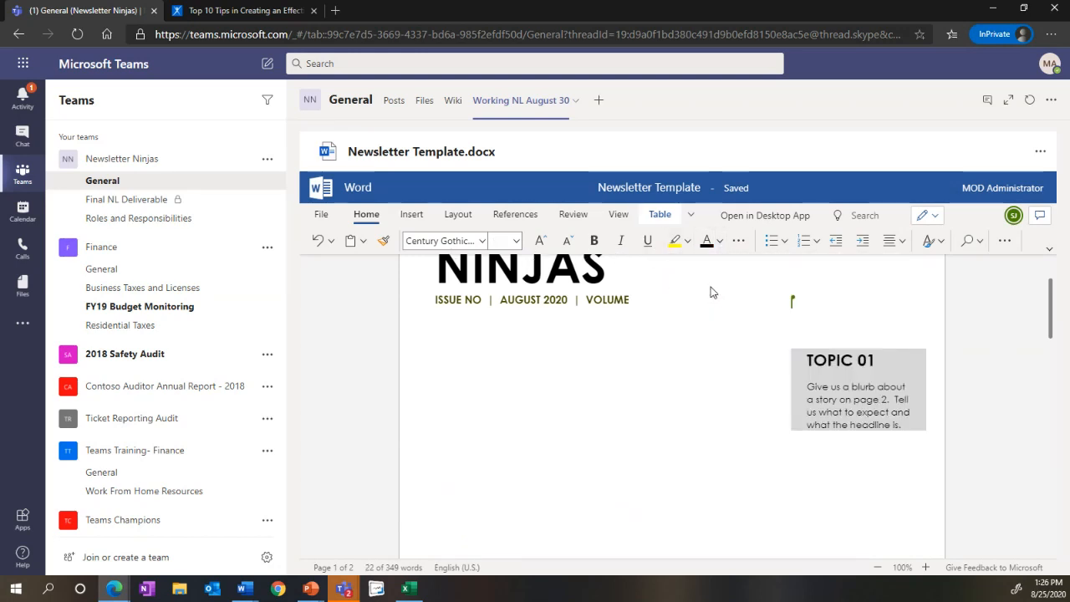
Step: Set the font colour of the Topic 02 heading and blurb to black, and check both topics on the page
scroll(867, 446, "down", 2)
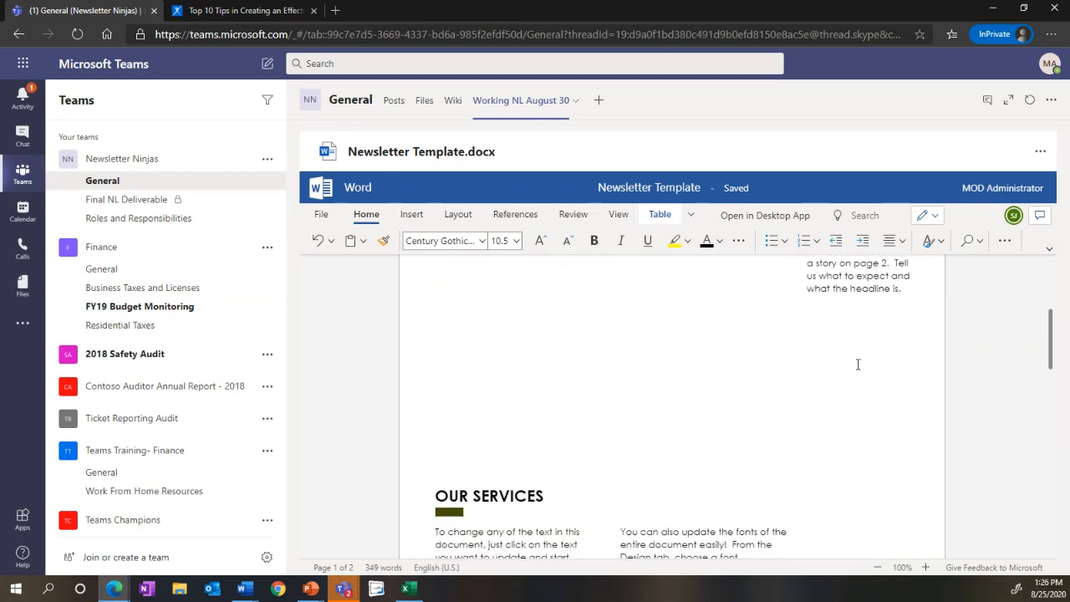
left_click(706, 242)
left_click(732, 345)
scroll(736, 341, "up", 2)
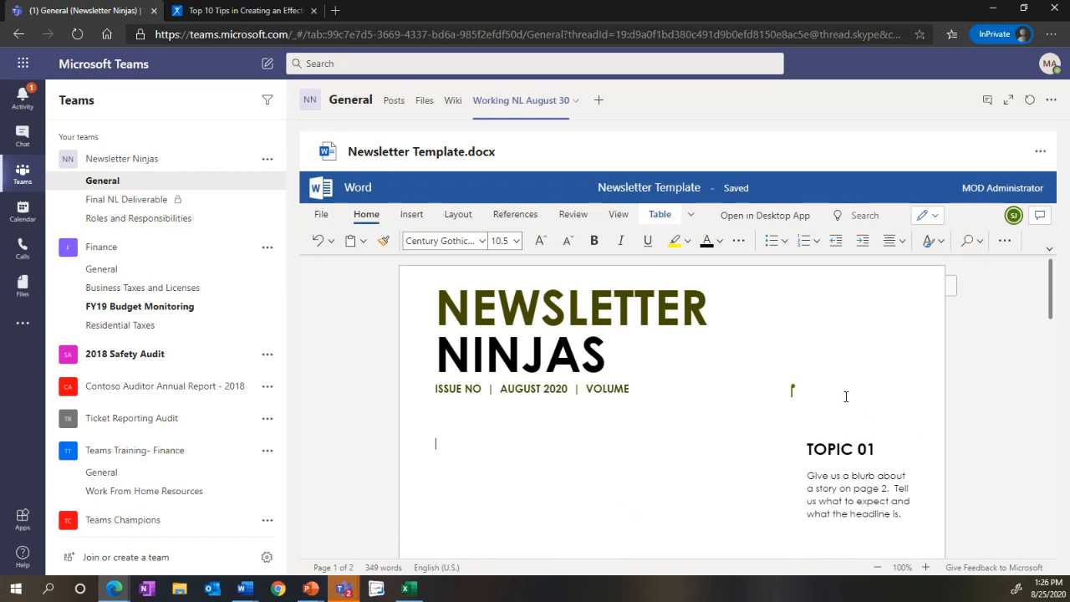
scroll(818, 375, "down", 3)
scroll(818, 375, "down", 6)
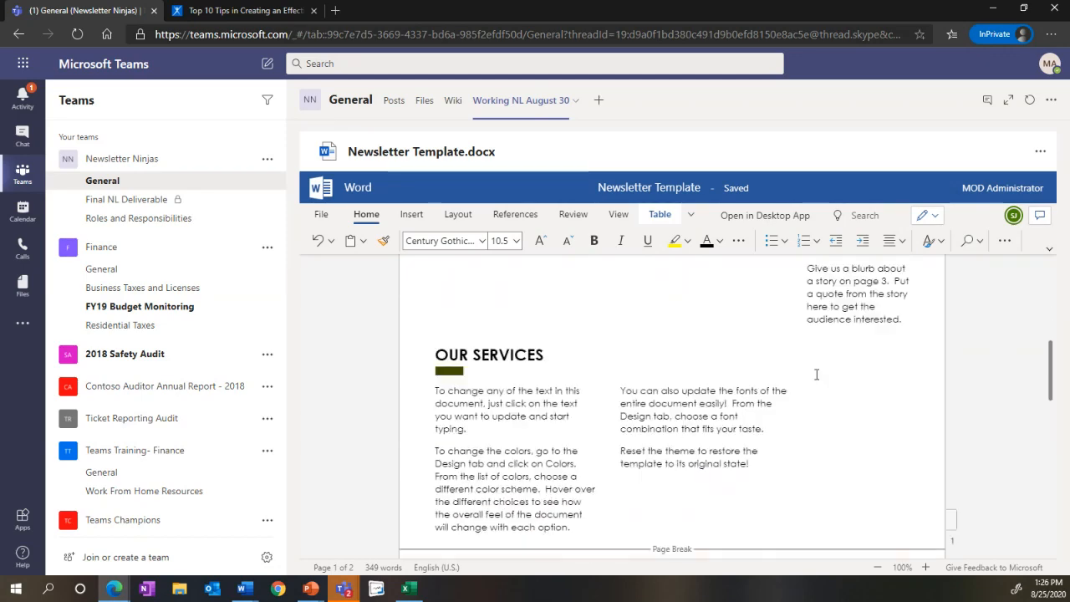
scroll(818, 374, "up", 5)
scroll(818, 374, "up", 5)
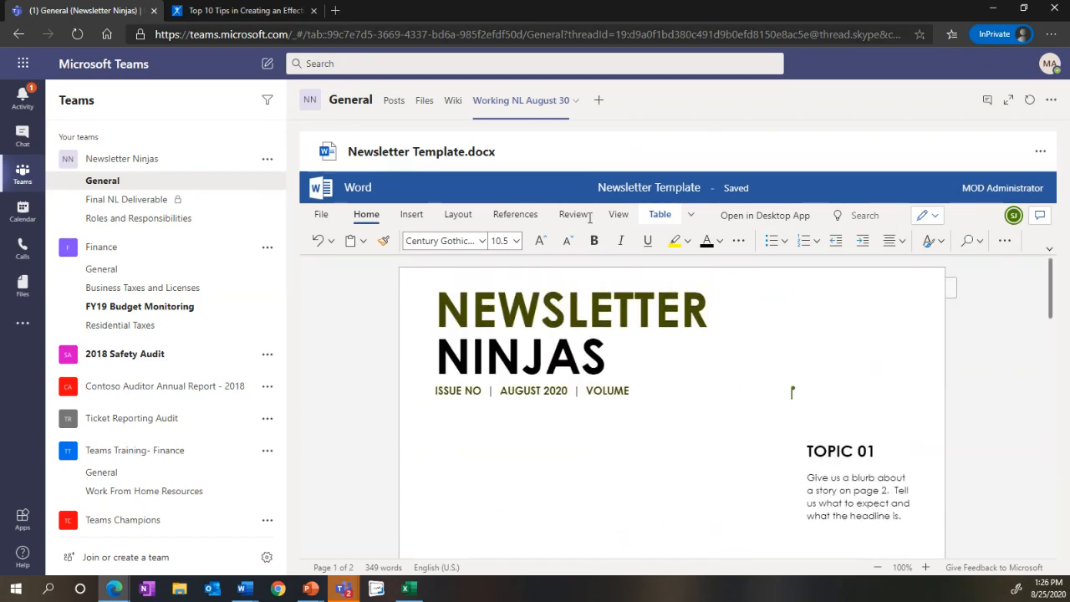
Step: Create a folder named Deliverable in the General channel's files
left_click(420, 107)
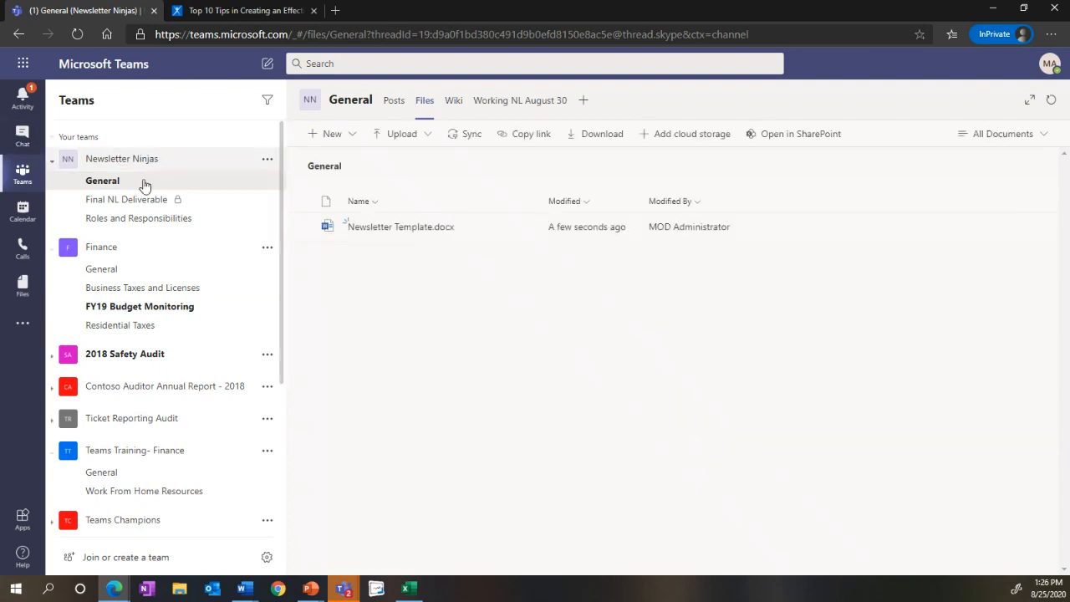
left_click(349, 135)
left_click(346, 161)
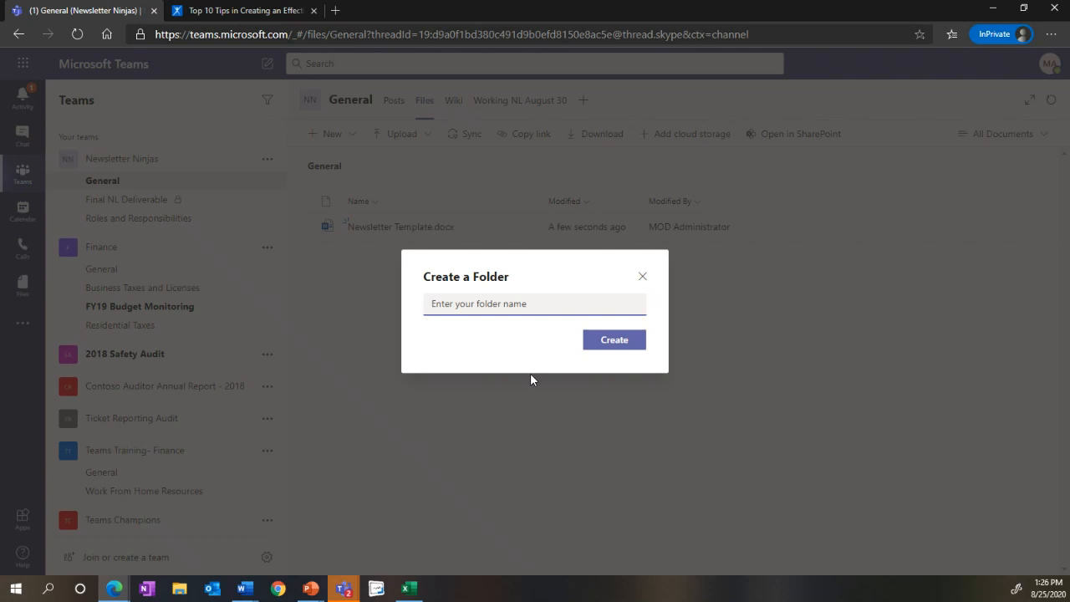
type("N")
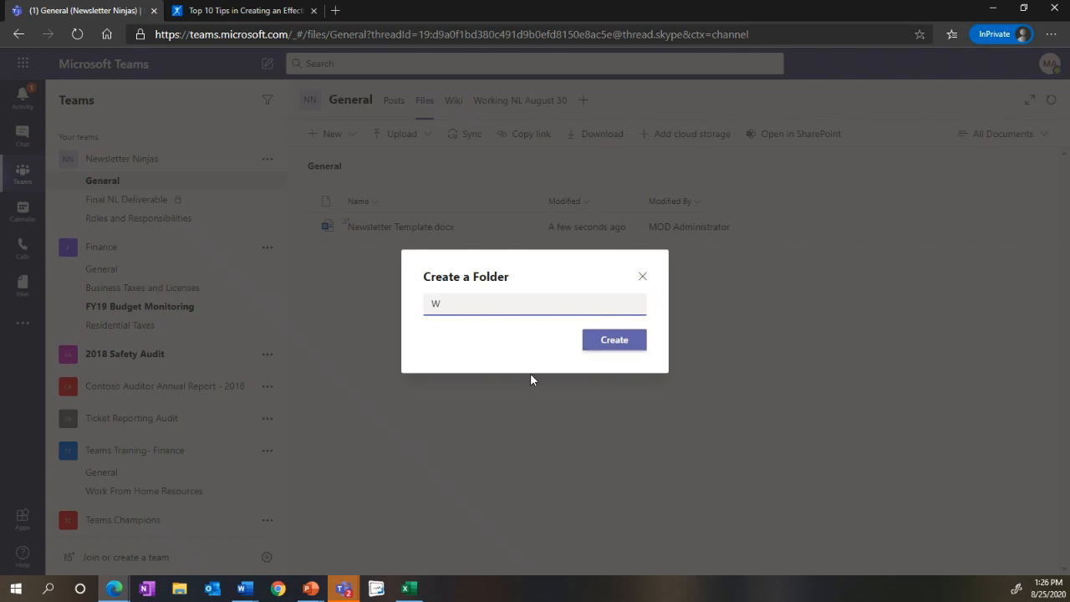
key("BackSpace")
type("Feliverable")
left_click(611, 346)
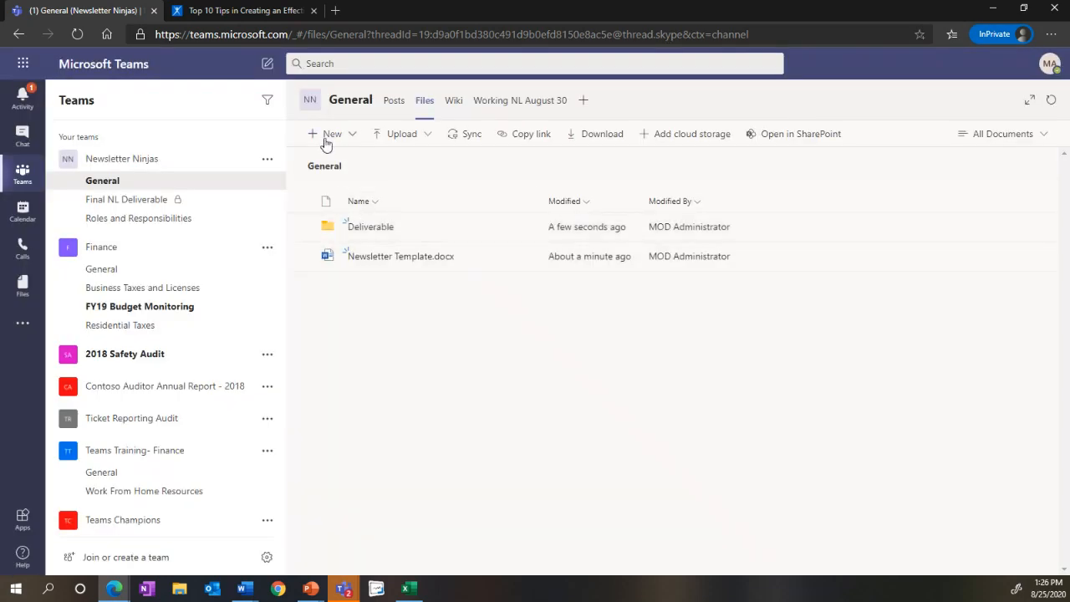
Step: Create a folder named Photos in the General channel's files
left_click(327, 136)
left_click(343, 161)
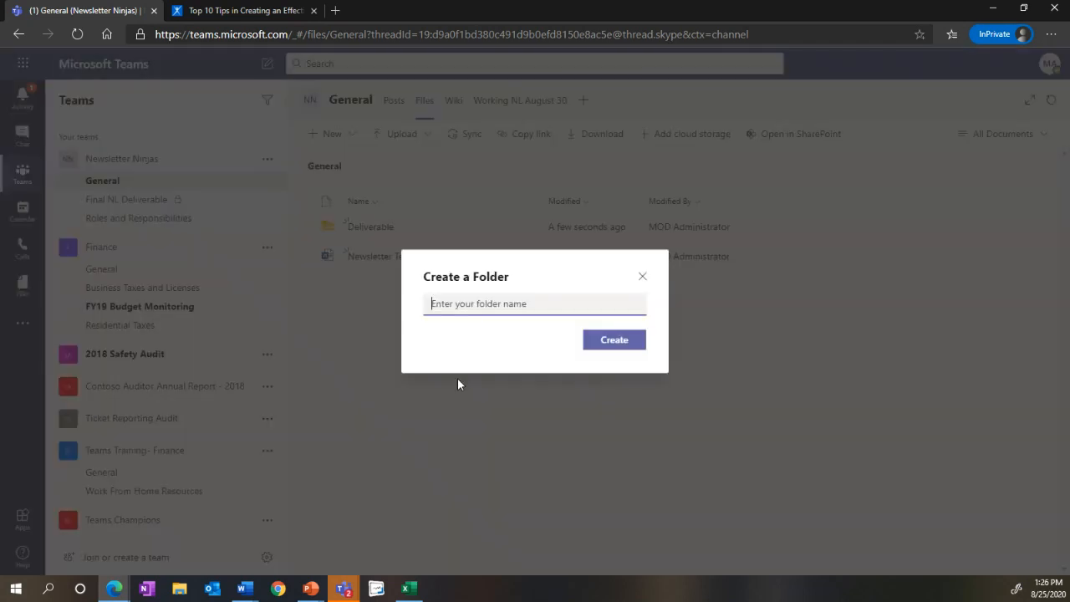
type("Photos")
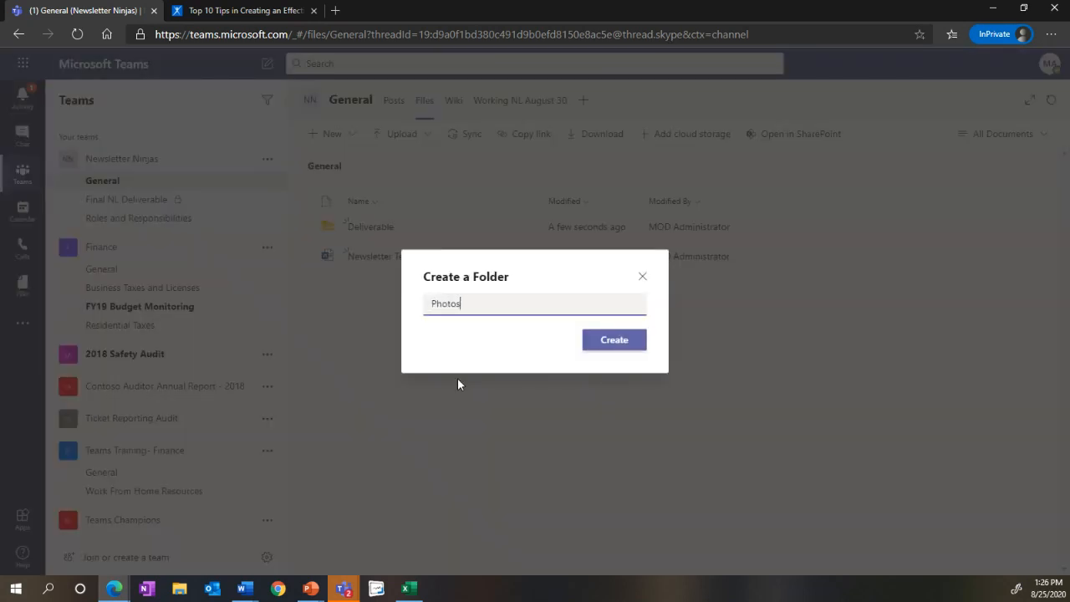
left_click(612, 340)
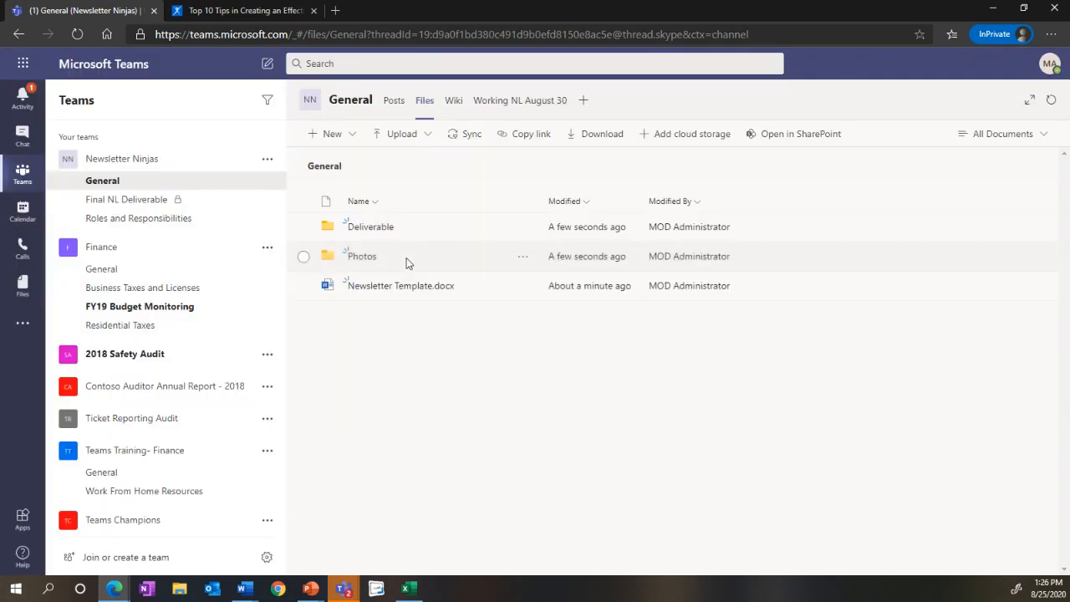
left_click(472, 288)
left_click(522, 286)
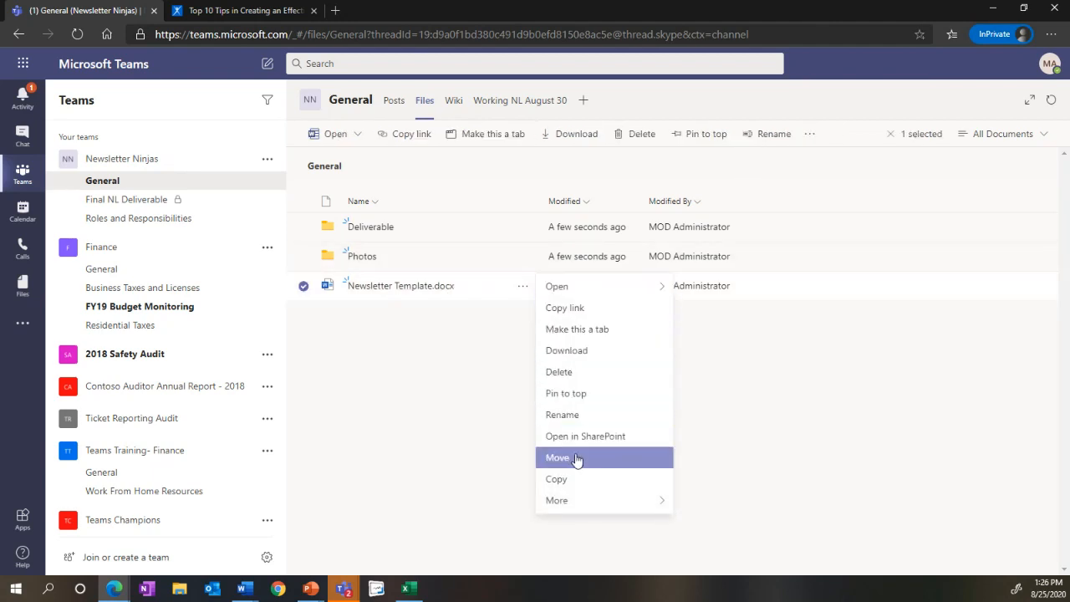
left_click(390, 346)
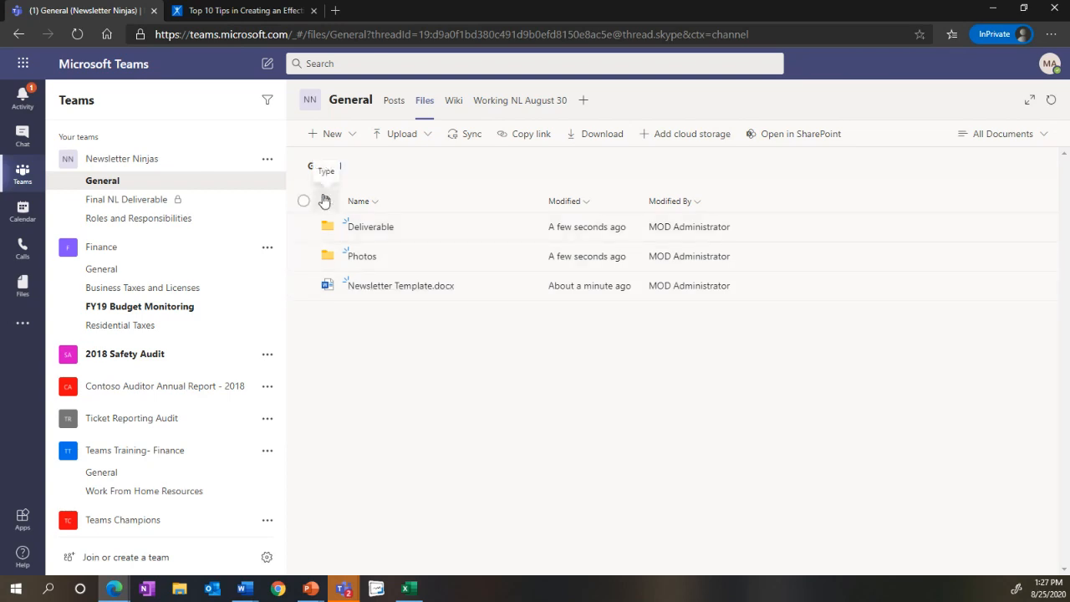
left_click(584, 101)
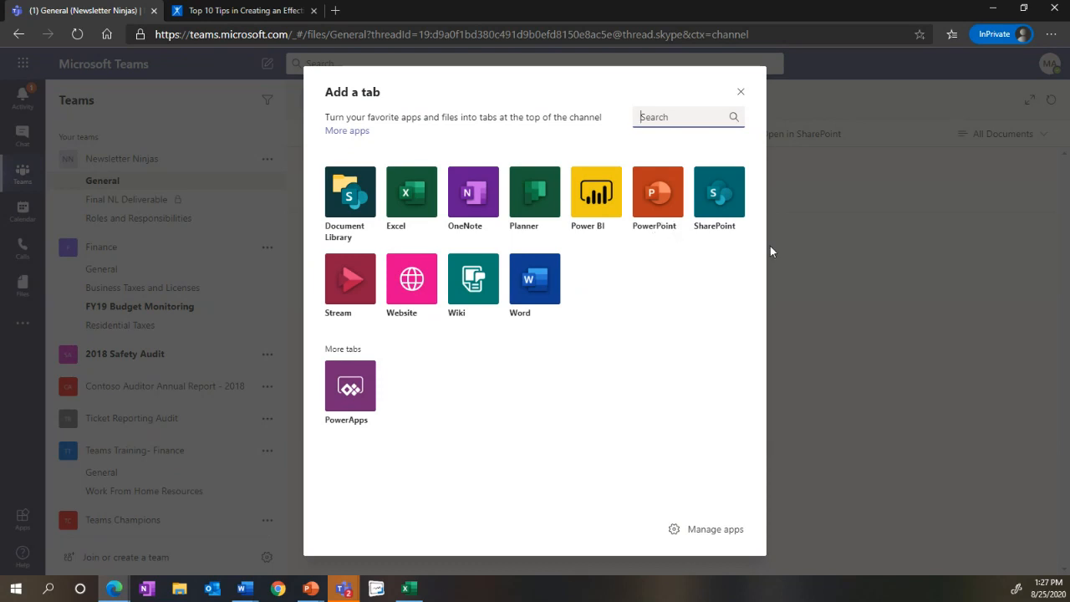
left_click(810, 246)
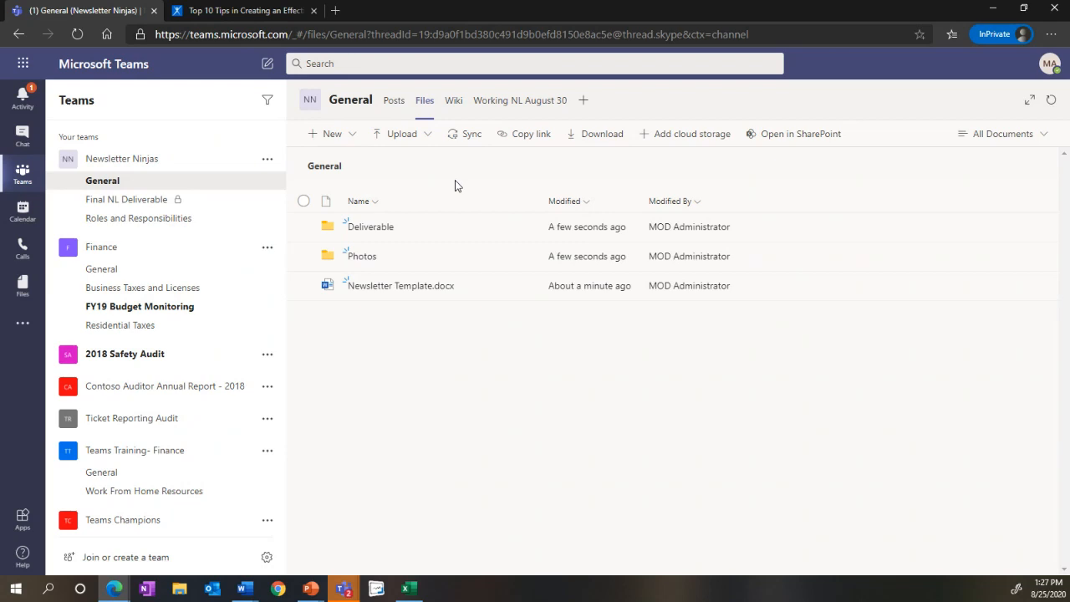
Step: Add a Website tab named NewsLetter Tips and Tricks to the General channel, linking to the Top 10 Tips newsletter article open in the other browser tab
left_click(581, 101)
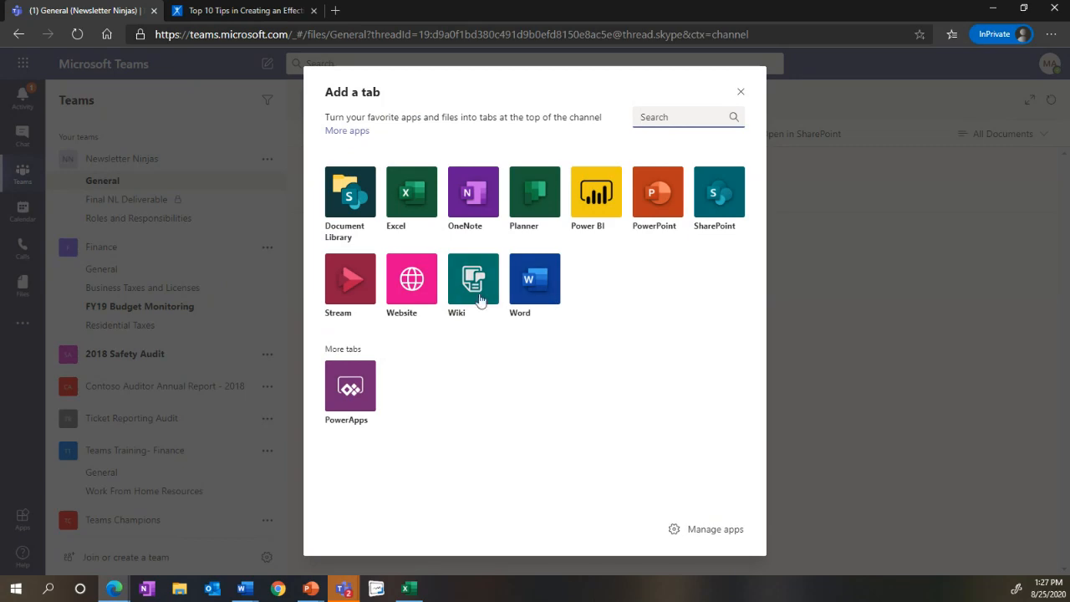
left_click(410, 275)
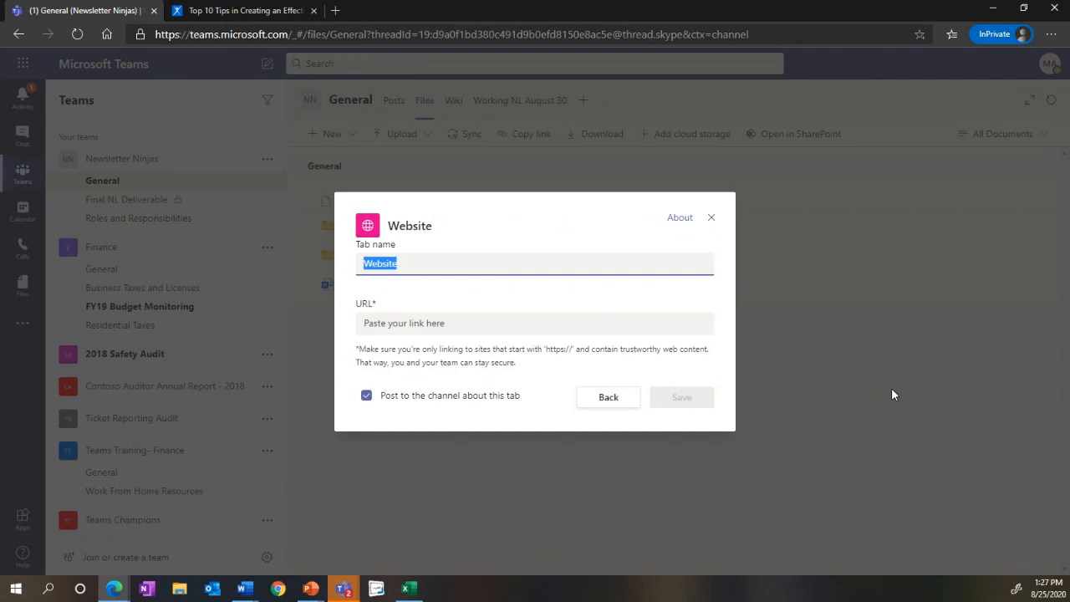
type("NewsLetter Tips and Trick")
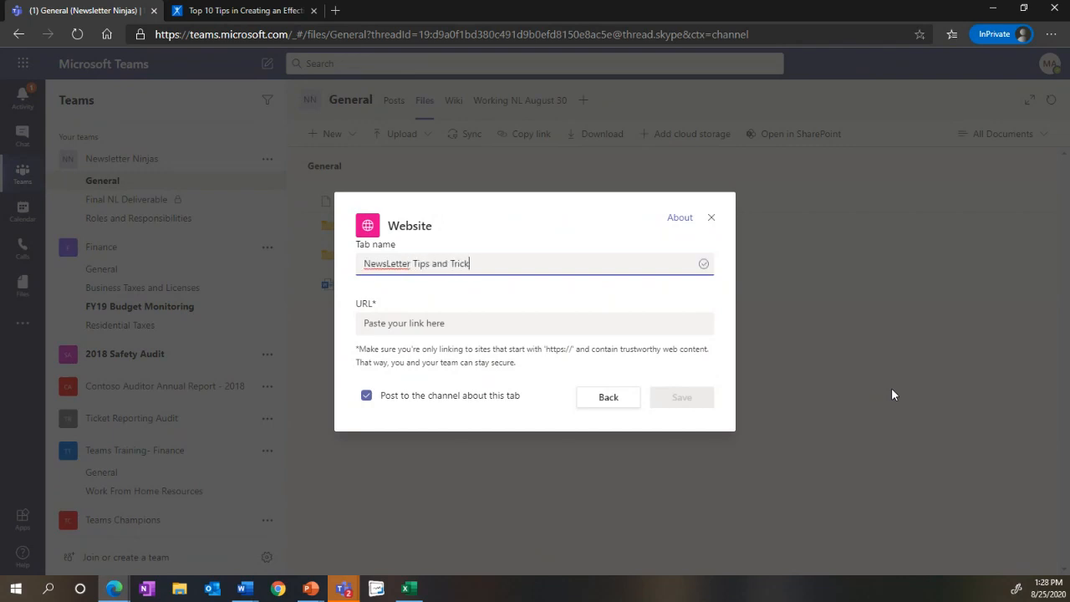
type("s")
left_click(266, 10)
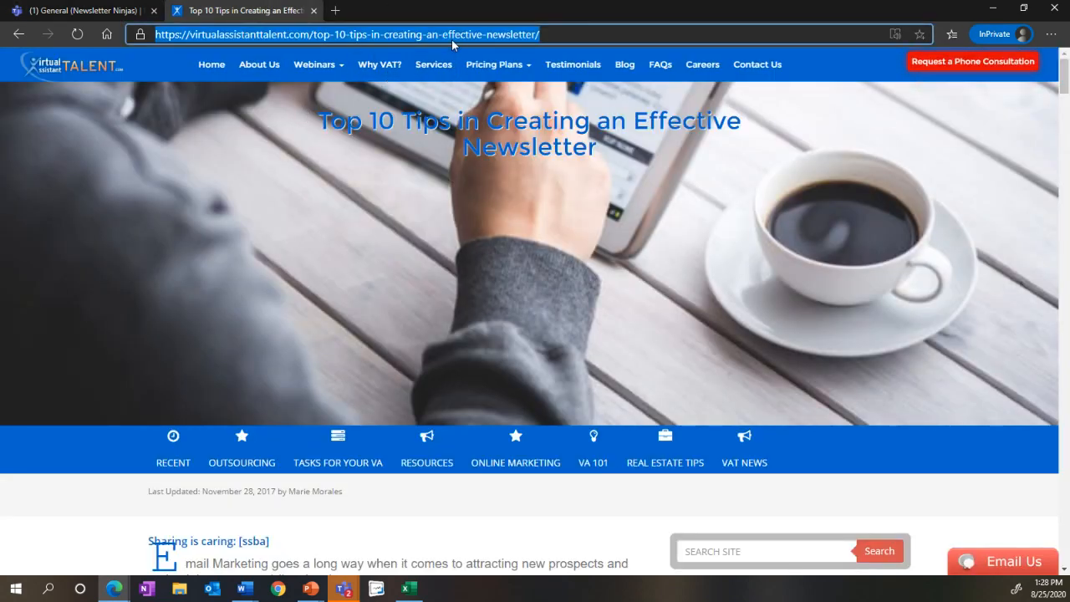
left_click(83, 12)
left_click(415, 326)
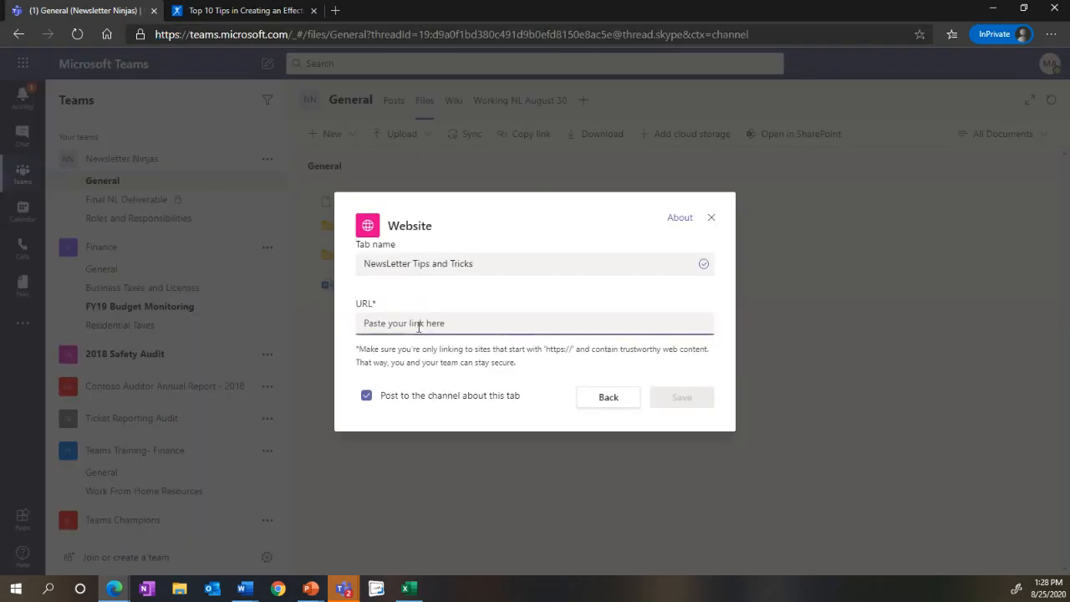
key("ctrl+v")
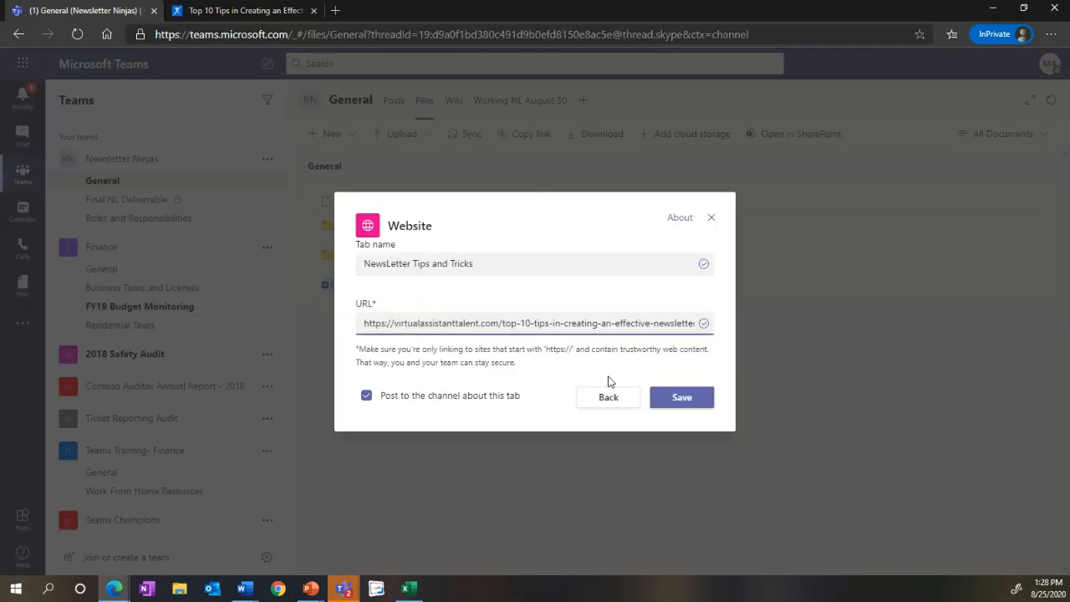
left_click(658, 398)
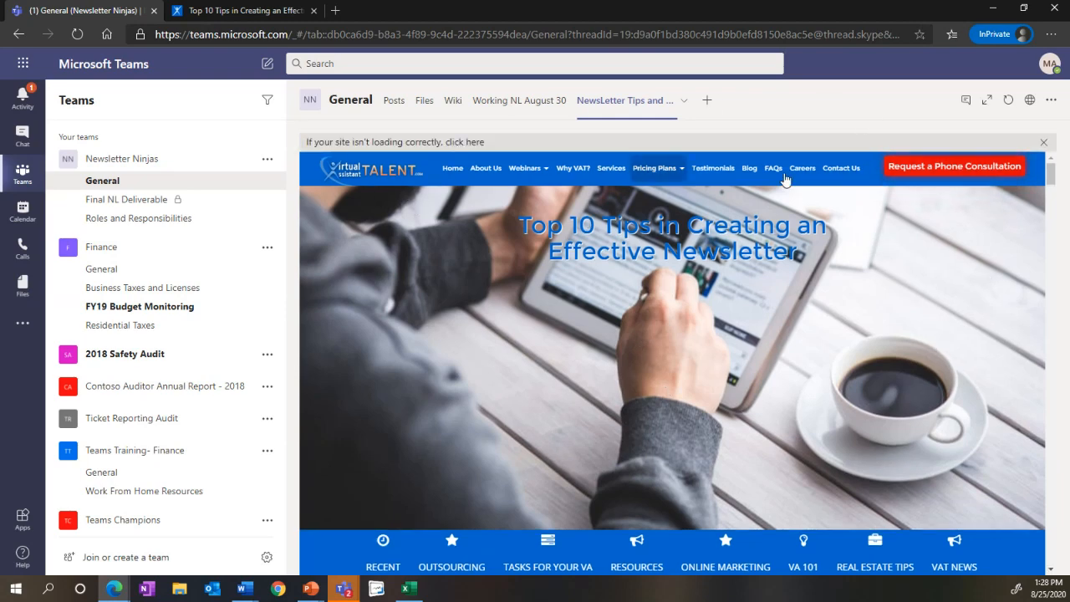
Step: Look through the article's newsletter tips and infographic in the website tab, and switch back to the Working NL August 30 tab
scroll(1003, 264, "down", 1)
scroll(1001, 261, "down", 3)
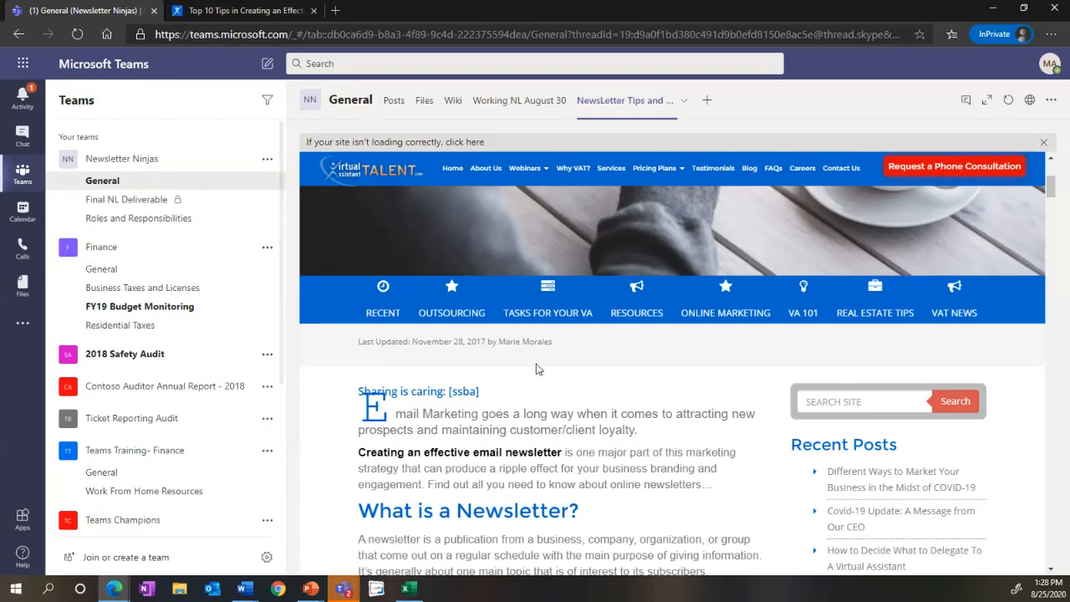
scroll(571, 381, "down", 3)
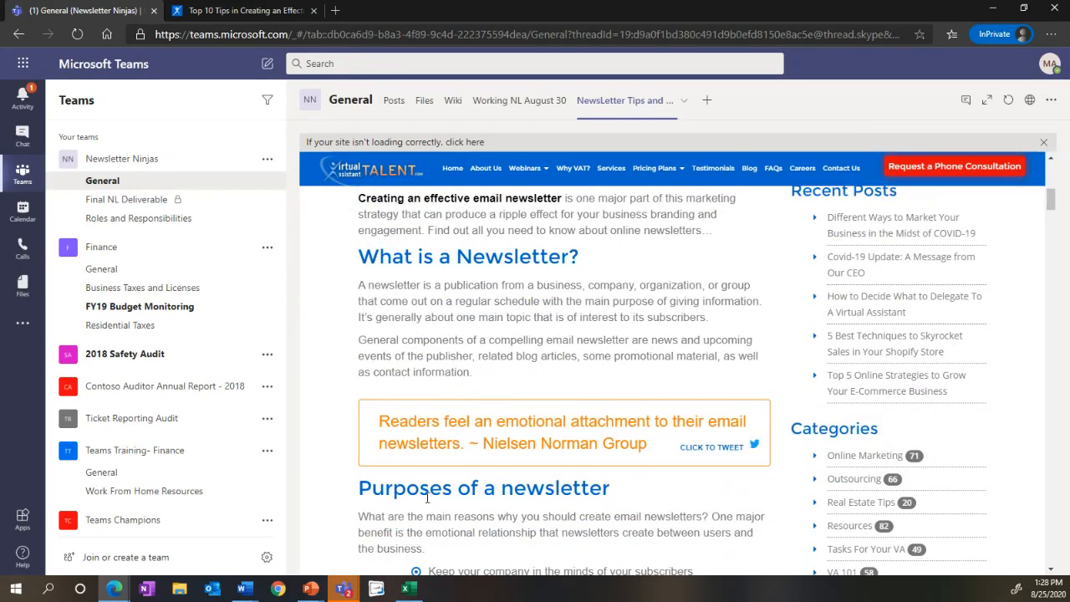
scroll(614, 514, "down", 2)
scroll(614, 514, "down", 5)
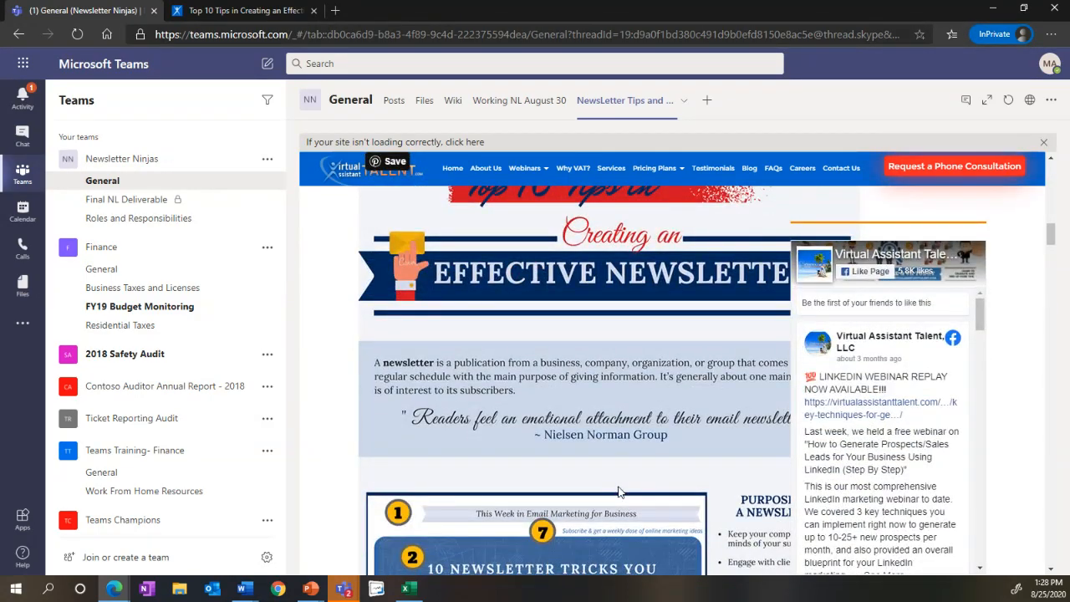
scroll(619, 492, "down", 4)
scroll(619, 492, "down", 5)
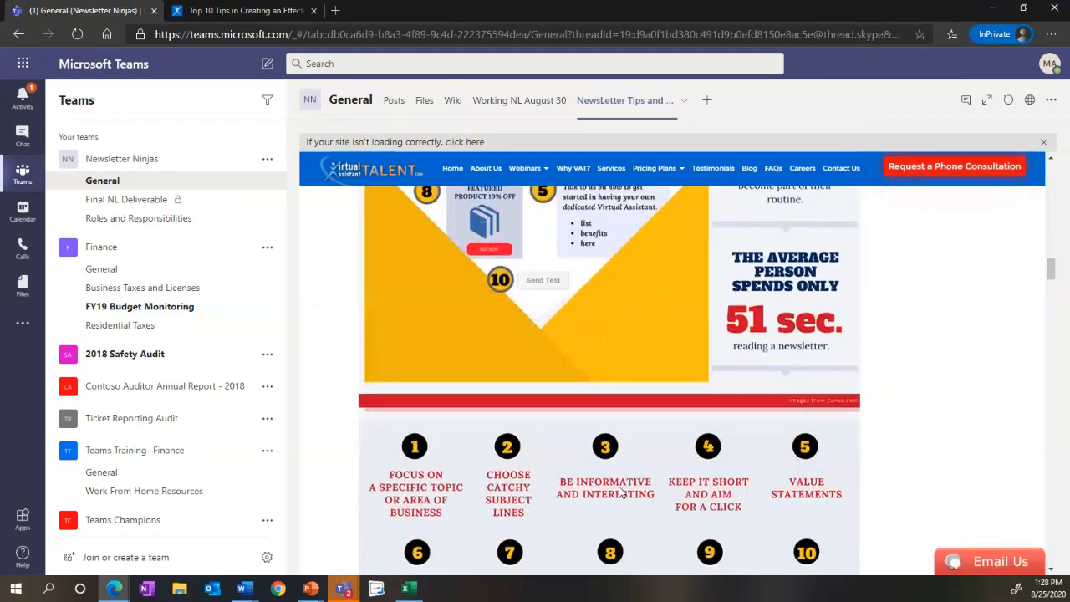
scroll(620, 492, "up", 5)
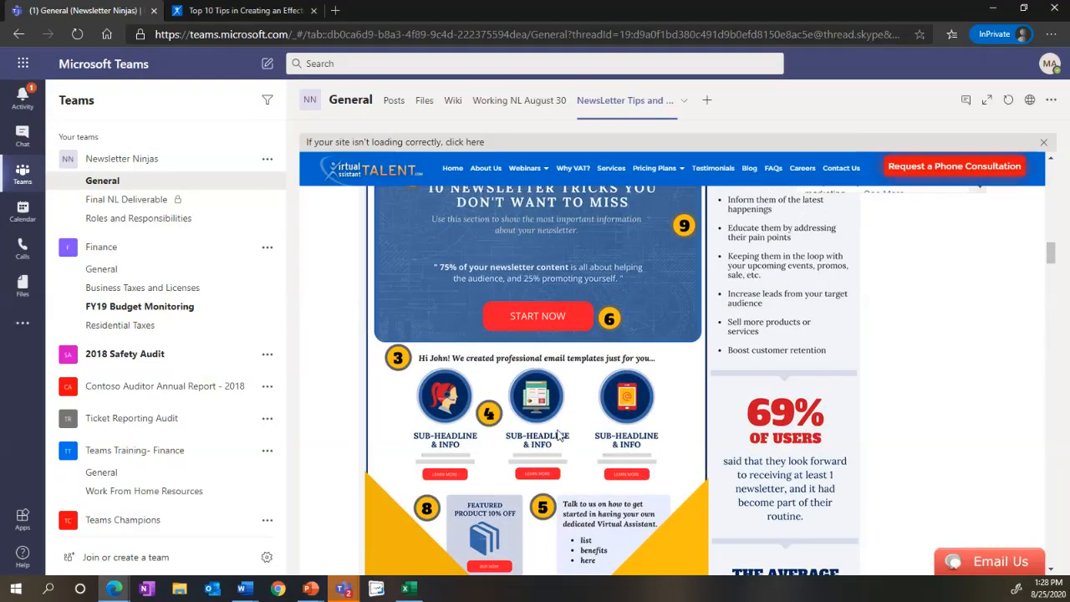
scroll(558, 434, "down", 5)
scroll(559, 435, "up", 10)
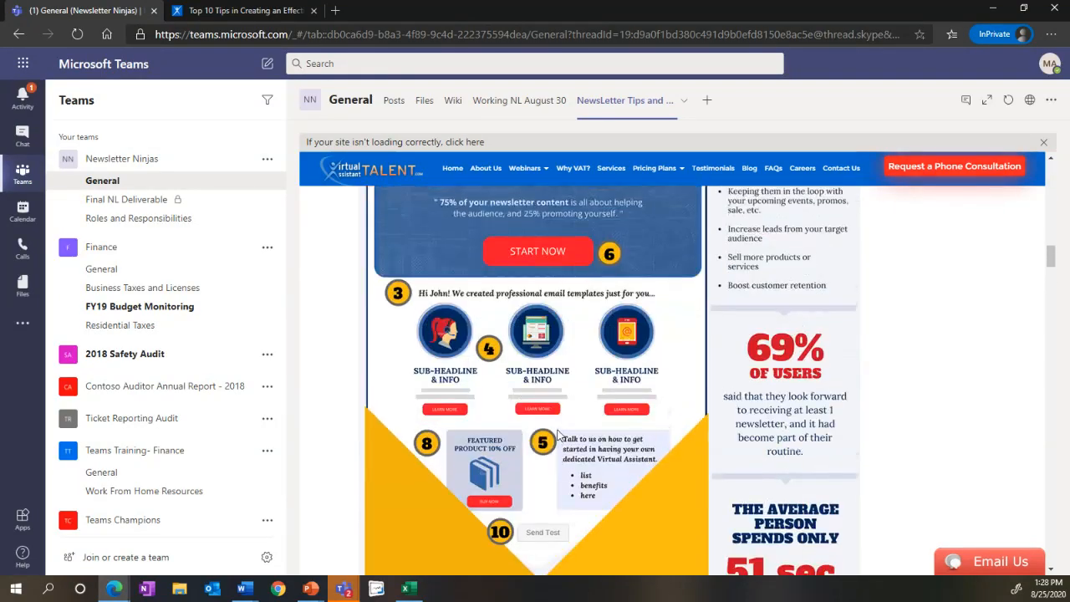
scroll(559, 434, "up", 10)
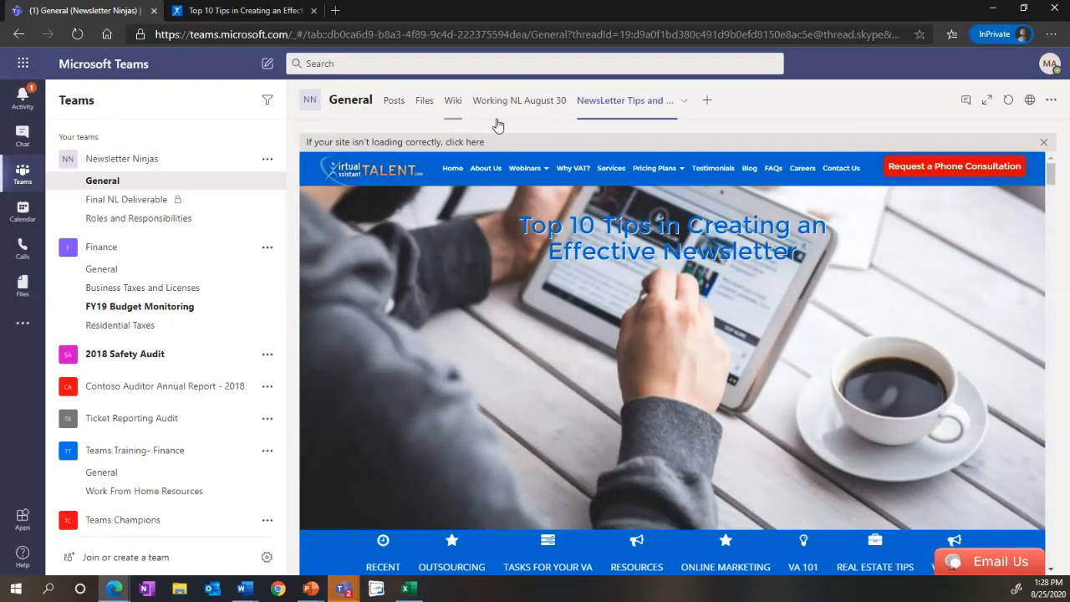
left_click(529, 108)
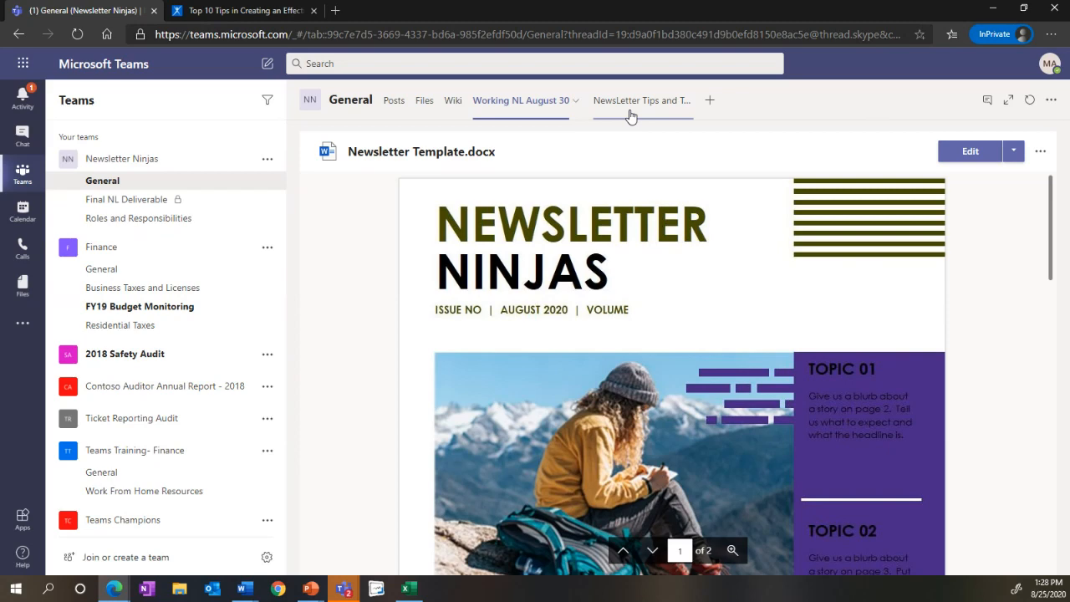
Step: Add a Planner tab with a new plan named NL Assignments to the General channel
left_click(707, 101)
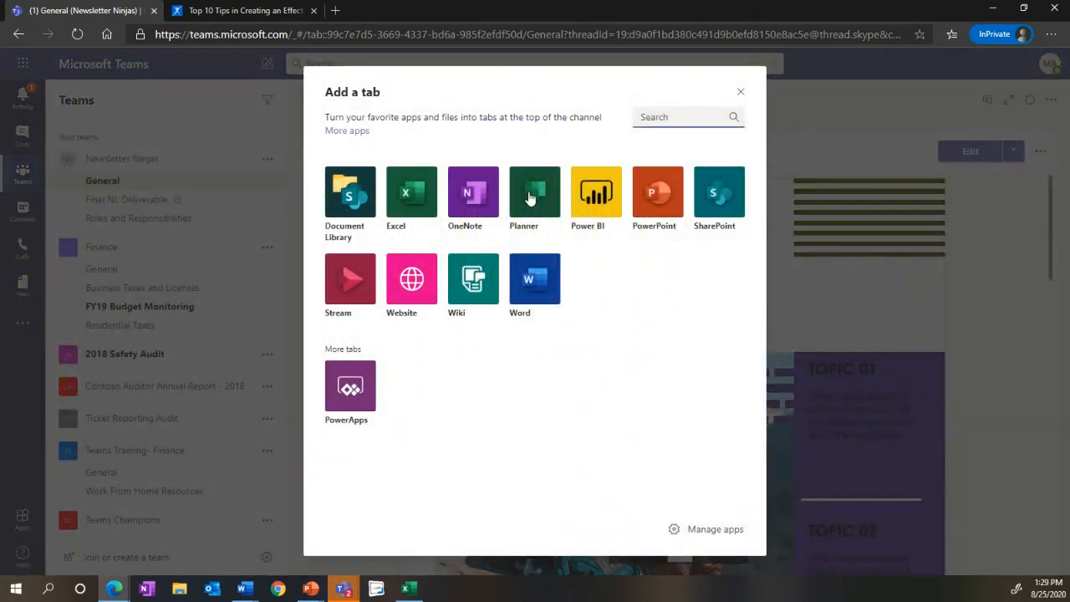
left_click(530, 198)
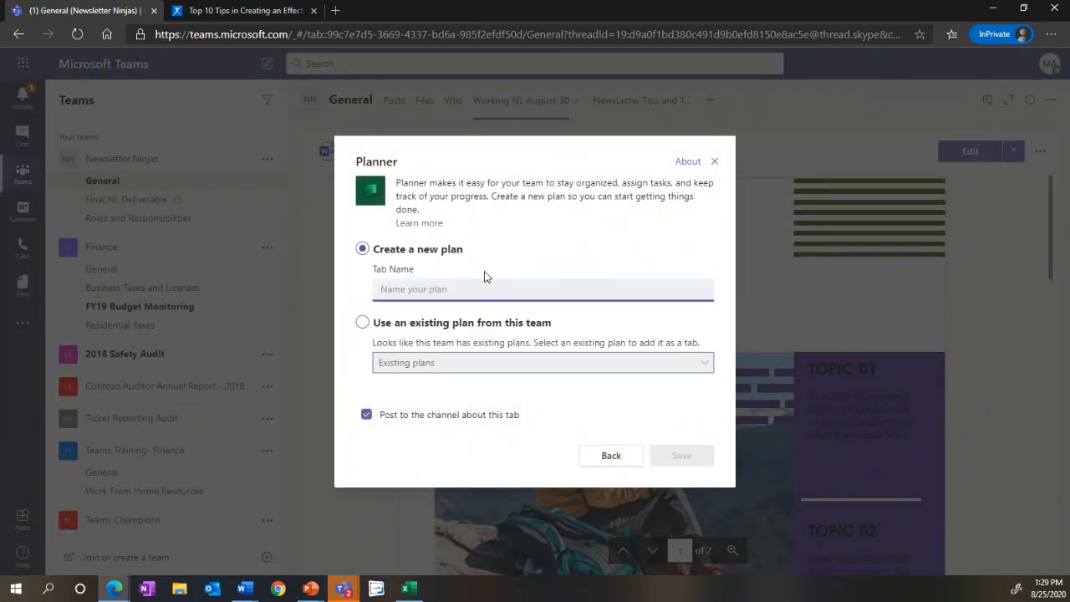
type("N")
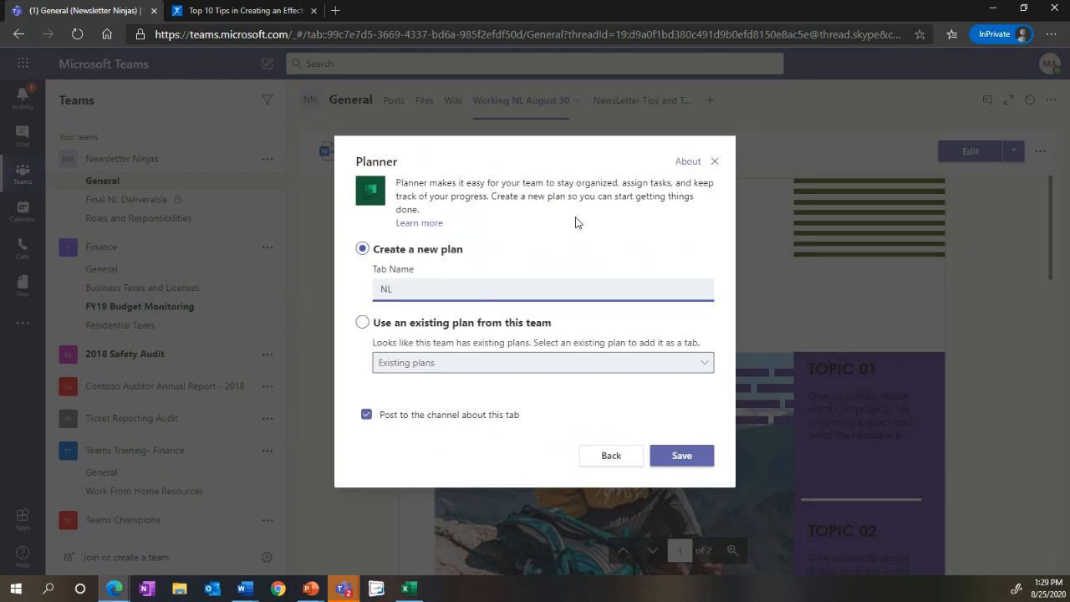
type("L Assignemnts")
key("BackSpace")
key("BackSpace")
type("ments")
left_click(687, 460)
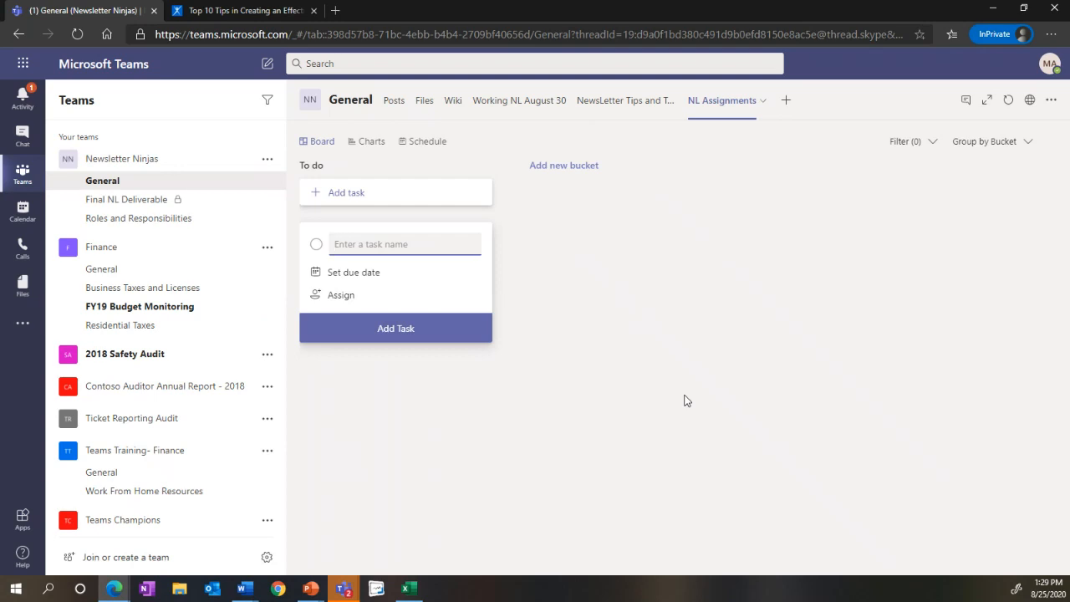
Step: Name the new To do task Read the Tips and Tricks Article and set its due date to August 27, 2020
type("Read the Tips and ")
type("Tir")
type("ricks Arti")
type("cle")
left_click(377, 278)
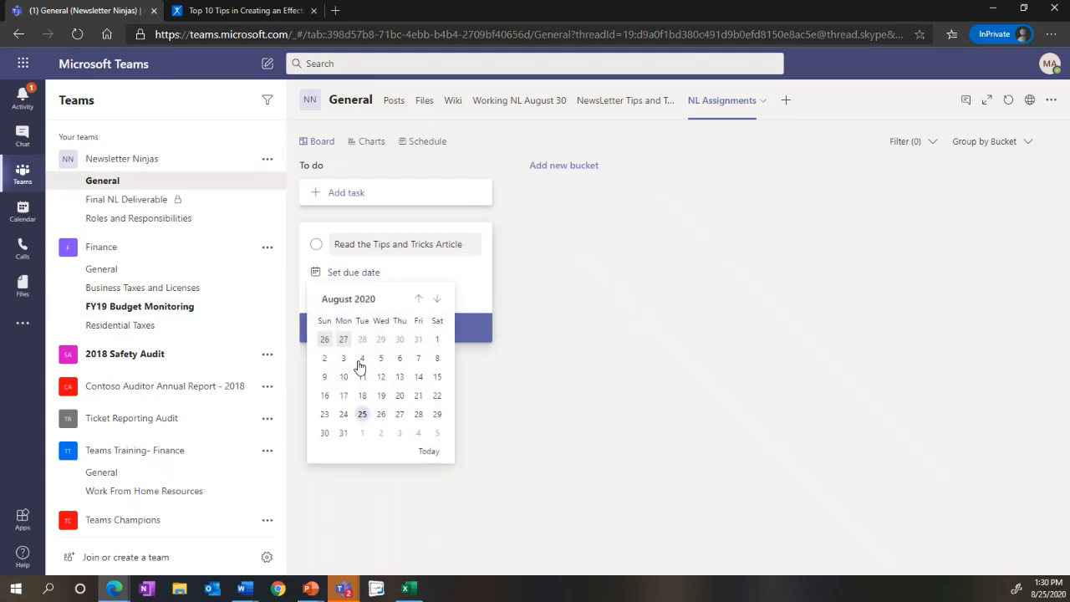
left_click(399, 414)
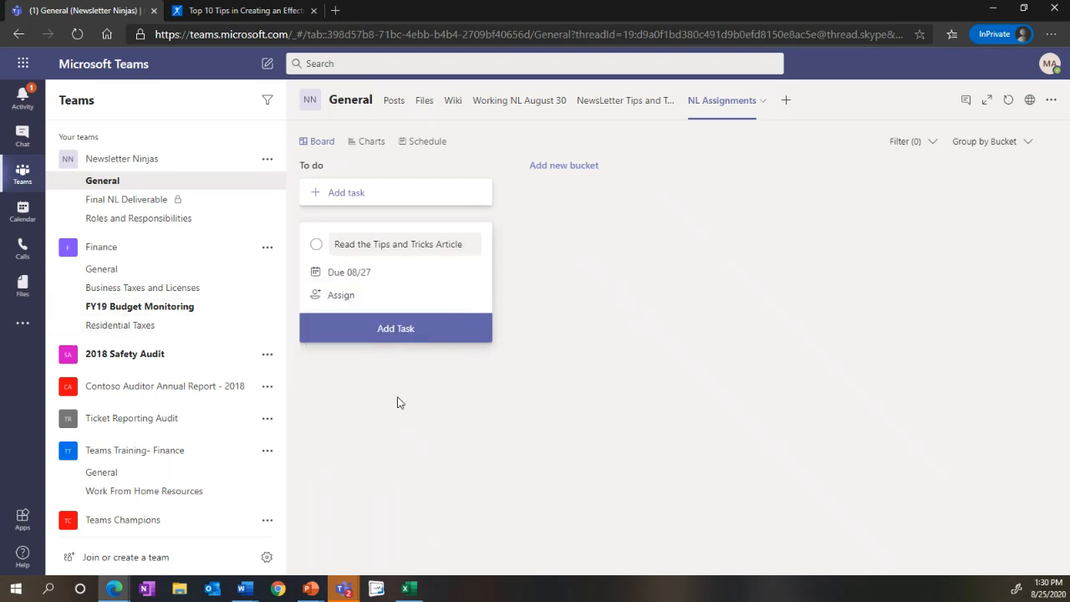
Step: Assign the task to all six listed team members, including the MOD Administrator, and add it to the plan
left_click(337, 297)
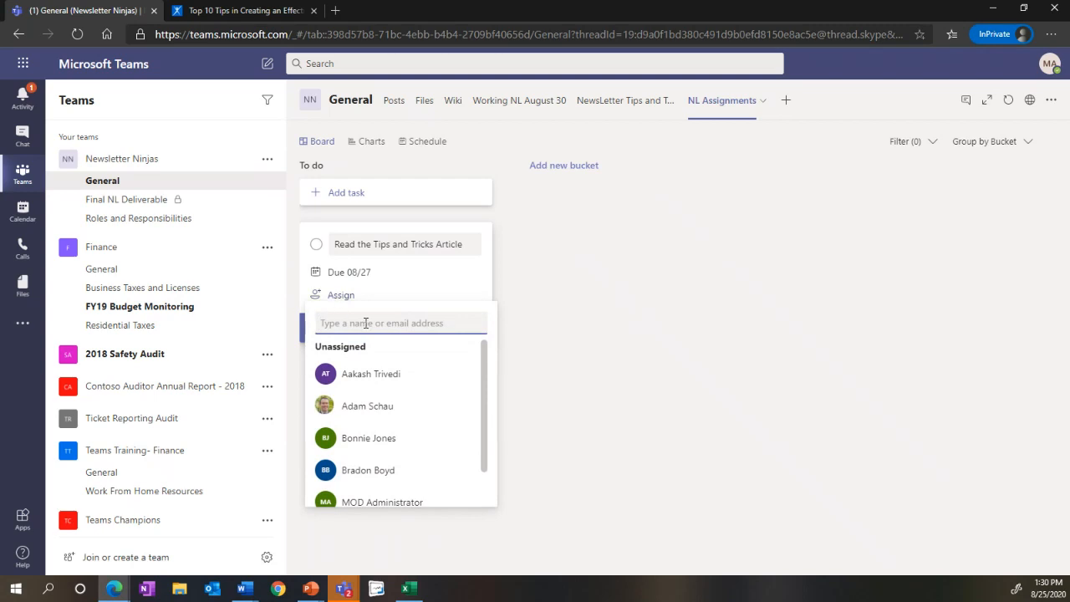
left_click(359, 376)
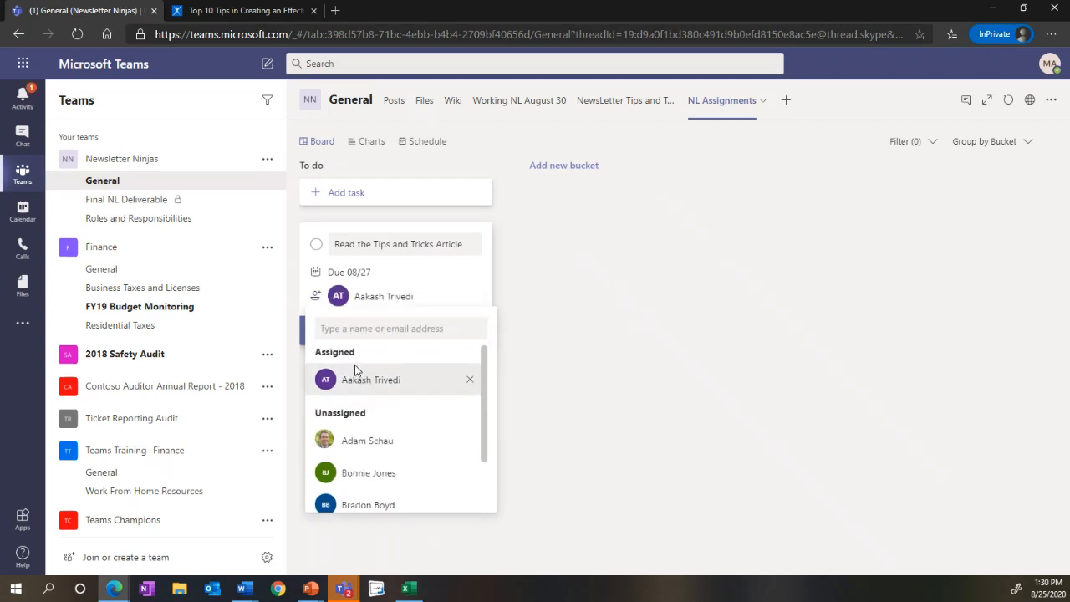
left_click(355, 441)
left_click(360, 475)
left_click(360, 508)
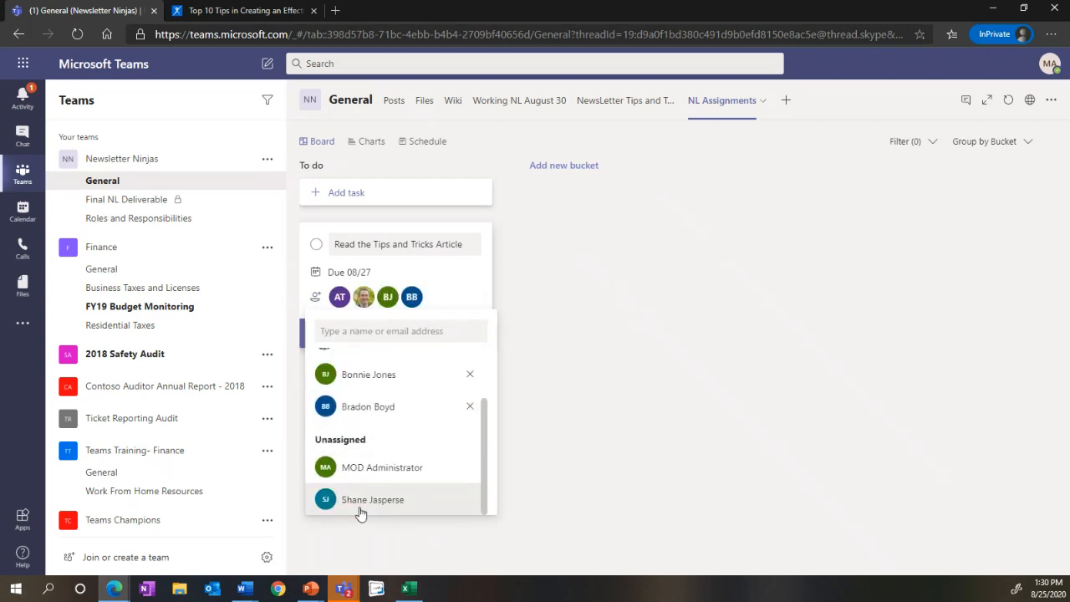
left_click(360, 507)
left_click(362, 501)
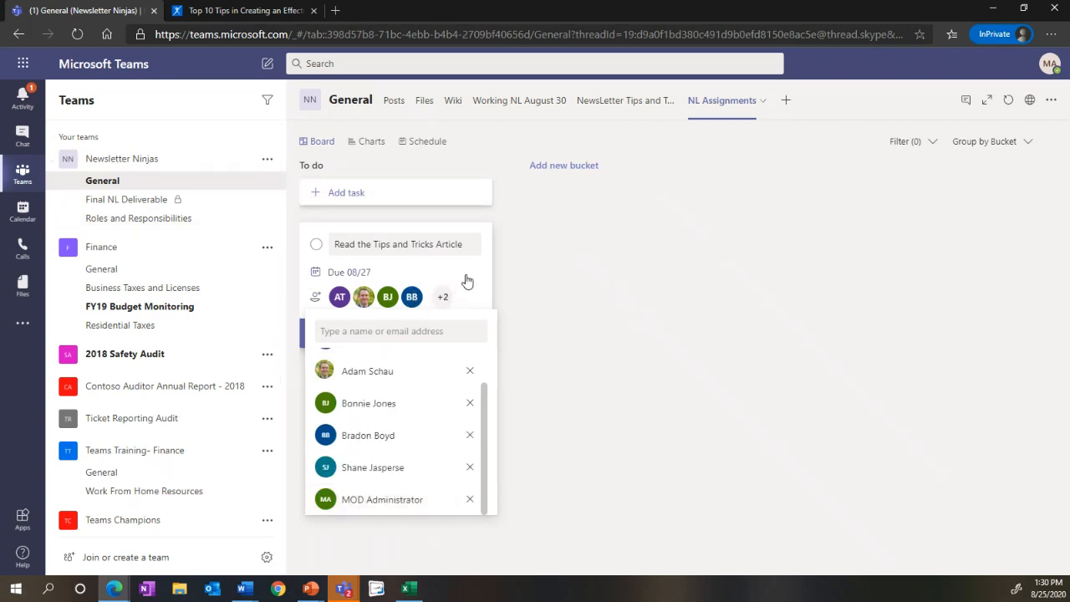
left_click(518, 319)
left_click(383, 336)
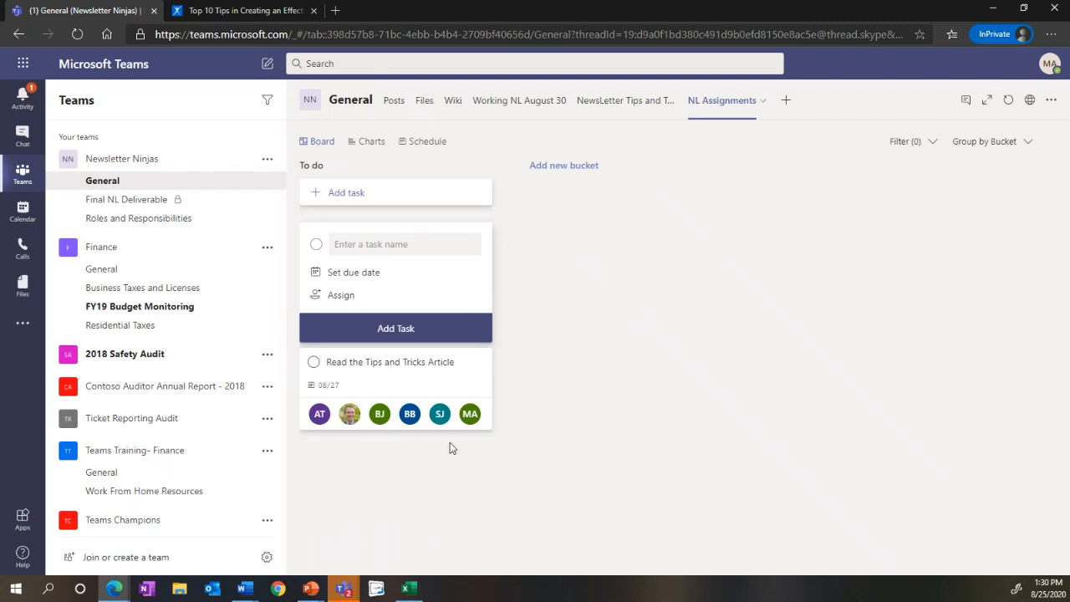
Step: Review the details of the Read the Tips and Tricks Article task, set its progress to In progress, and close it
left_click(372, 389)
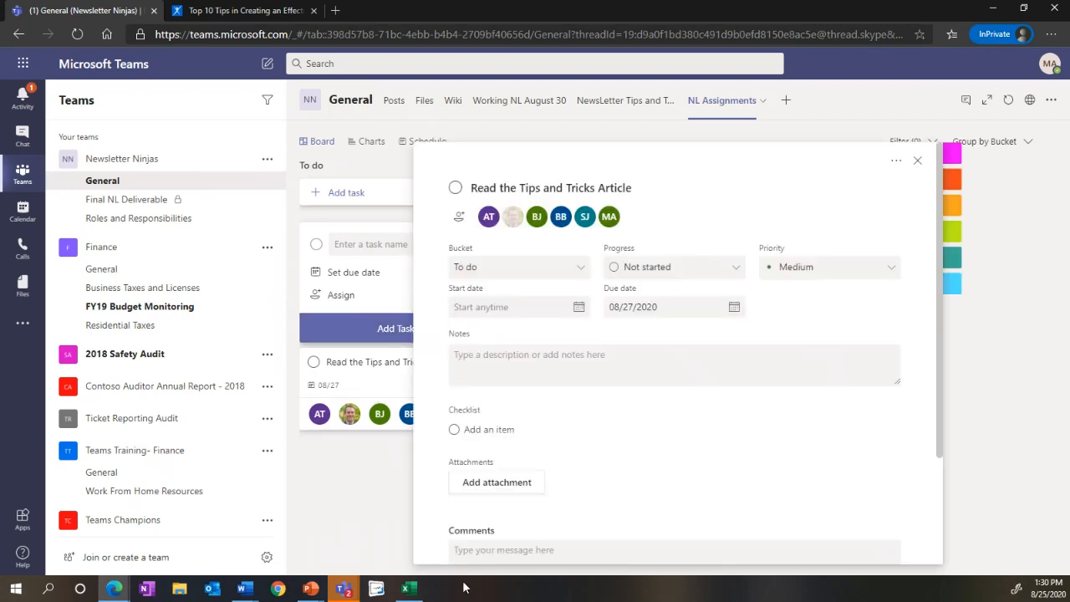
scroll(677, 230, "down", 3)
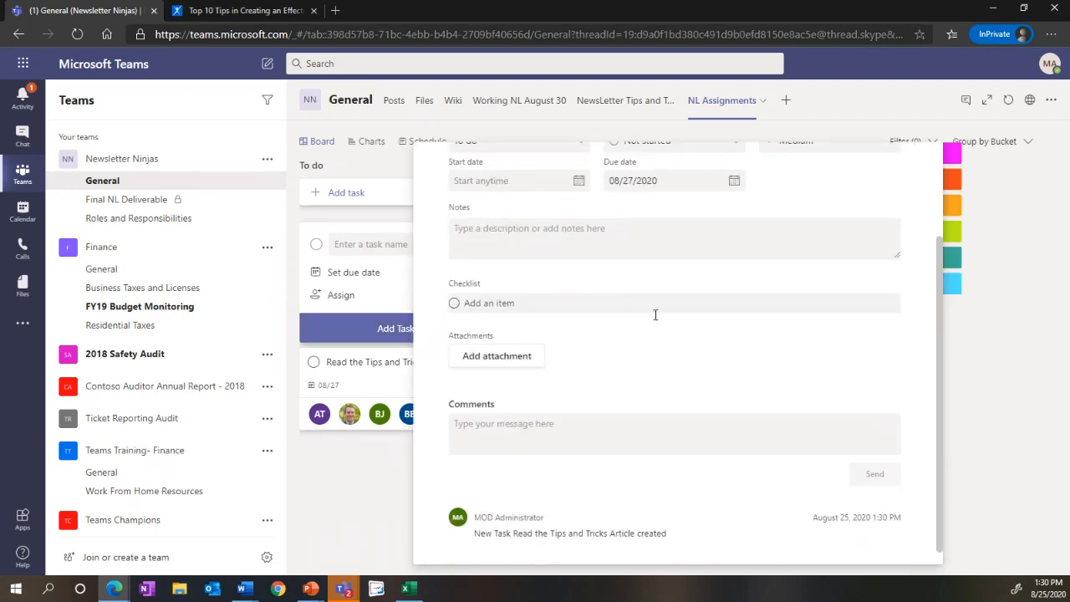
scroll(535, 502, "up", 3)
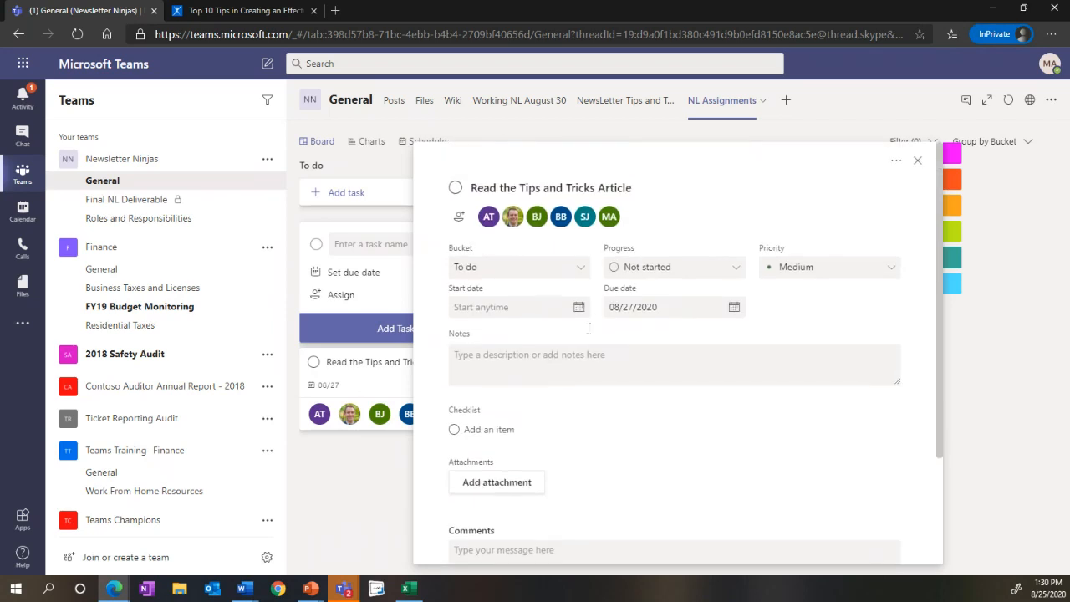
left_click(651, 266)
left_click(645, 315)
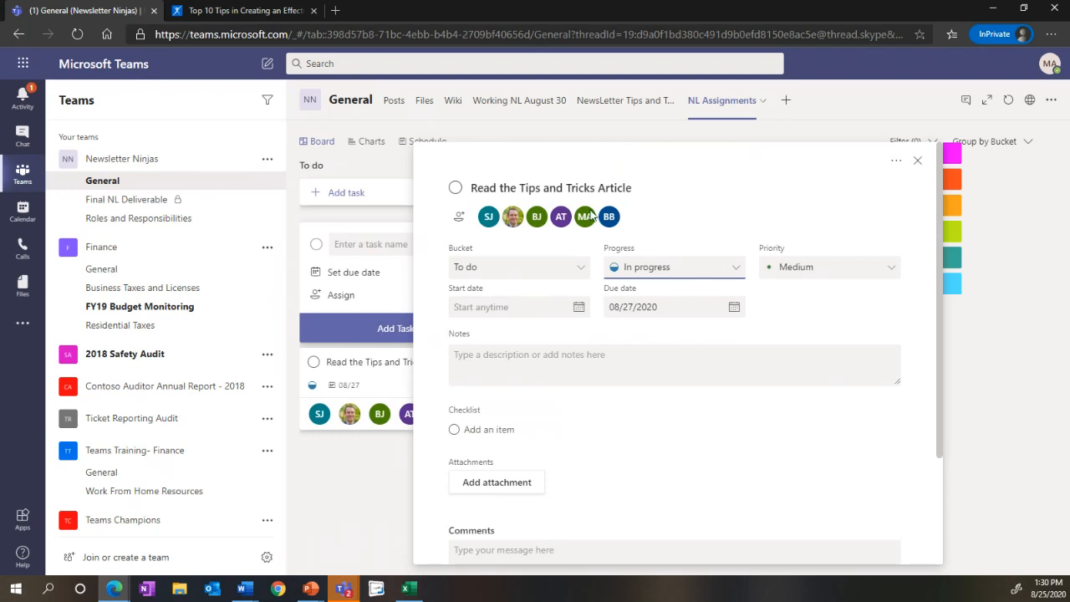
left_click(917, 160)
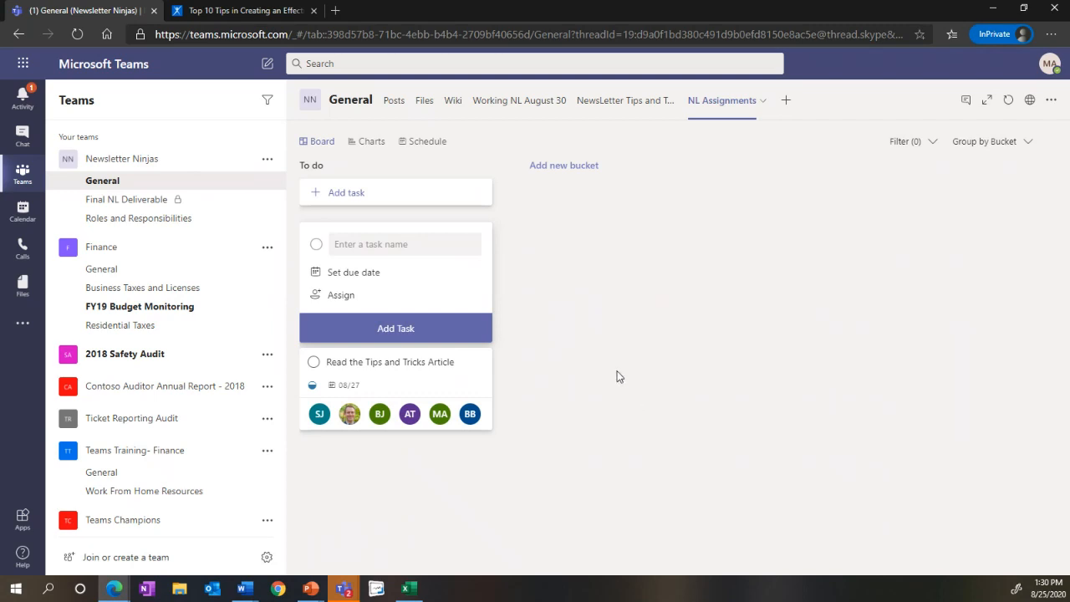
Step: Examine the NL Assignments plan's schedule, its status, priority and member charts, and its completed task list
left_click(419, 147)
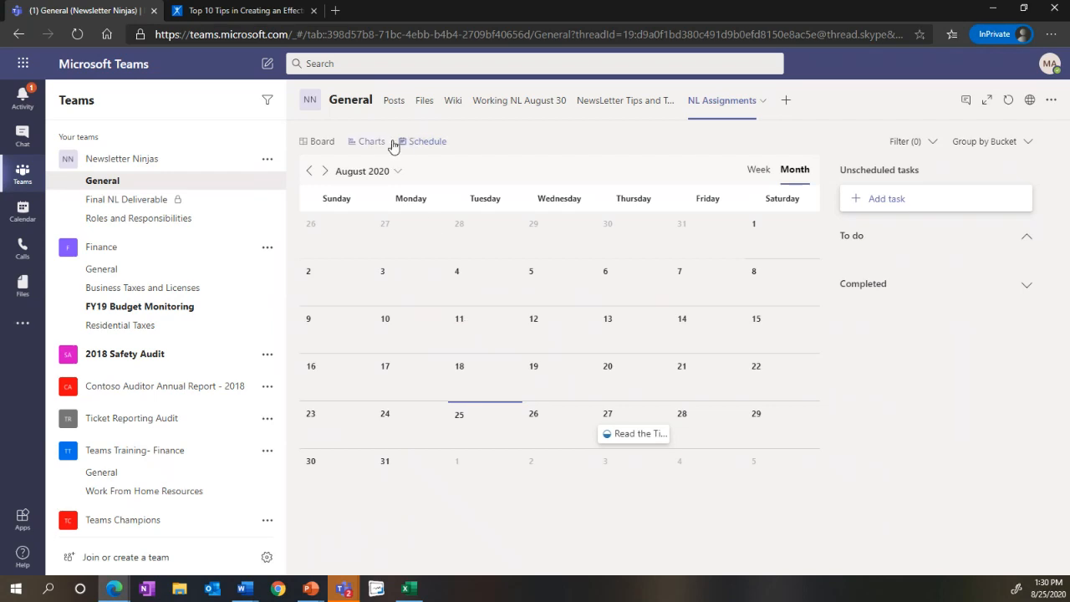
left_click(386, 143)
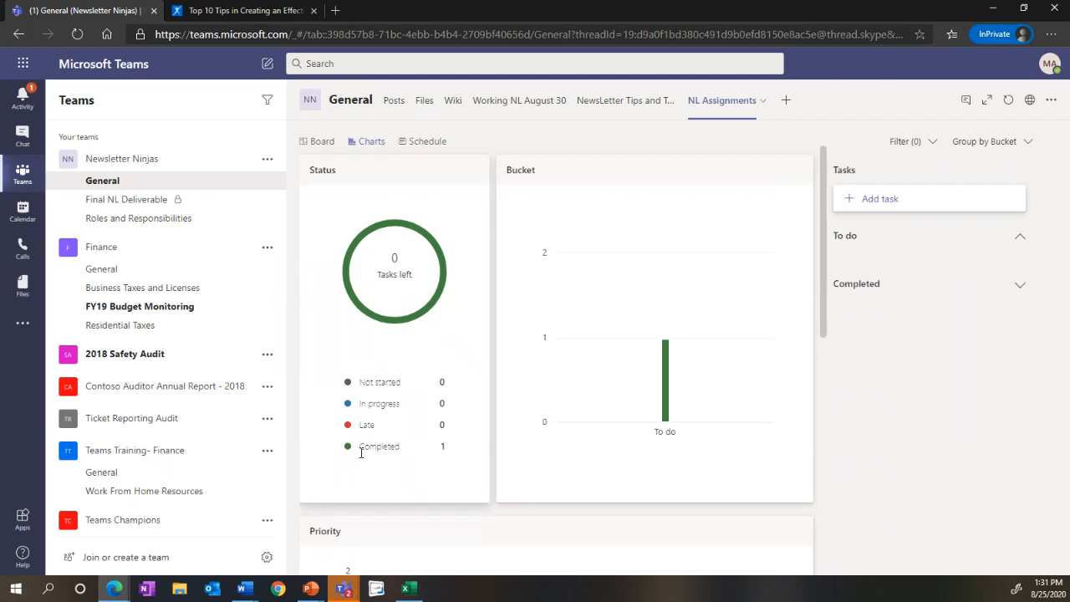
scroll(576, 351, "down", 5)
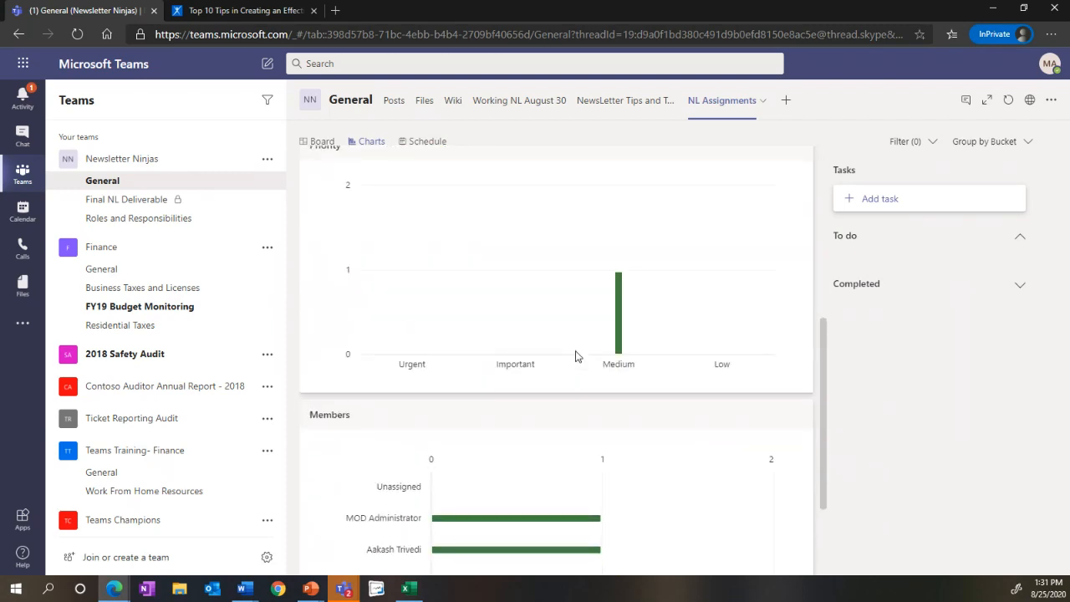
scroll(575, 357, "down", 2)
mouse_move(548, 389)
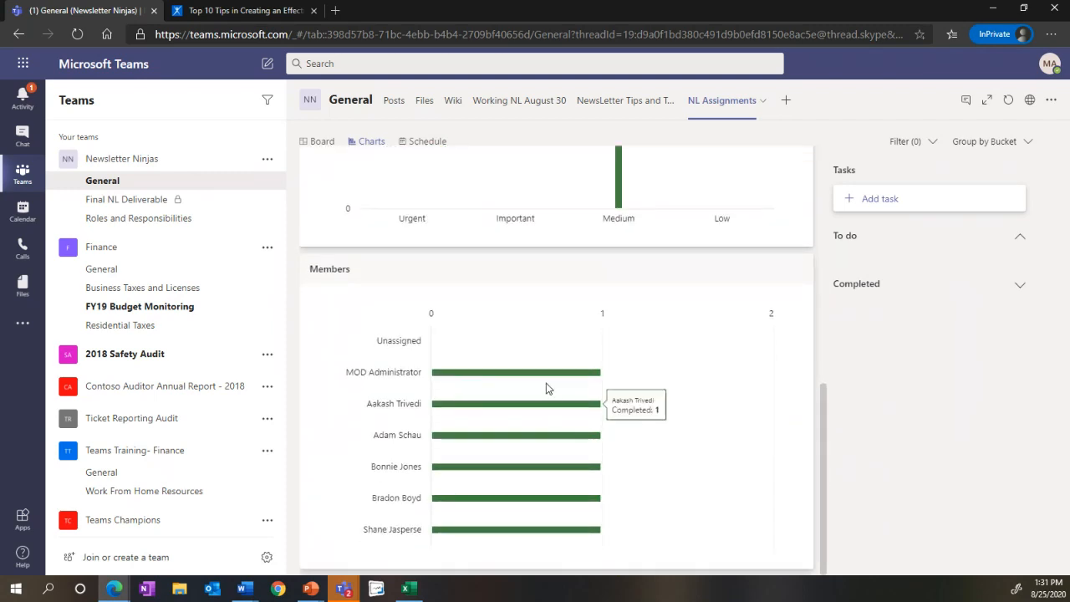
mouse_move(521, 537)
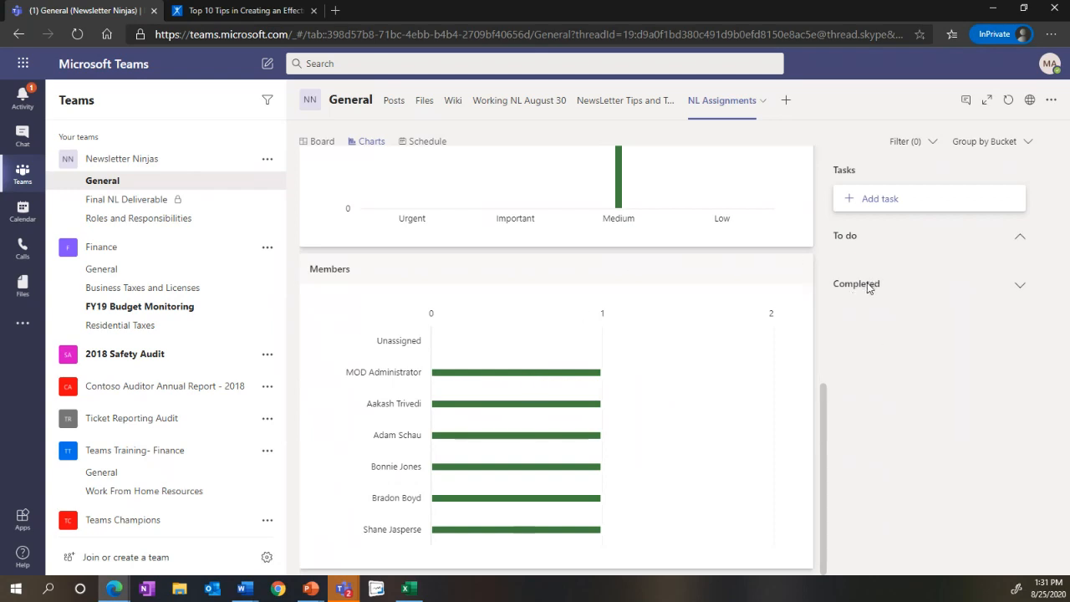
left_click(1020, 286)
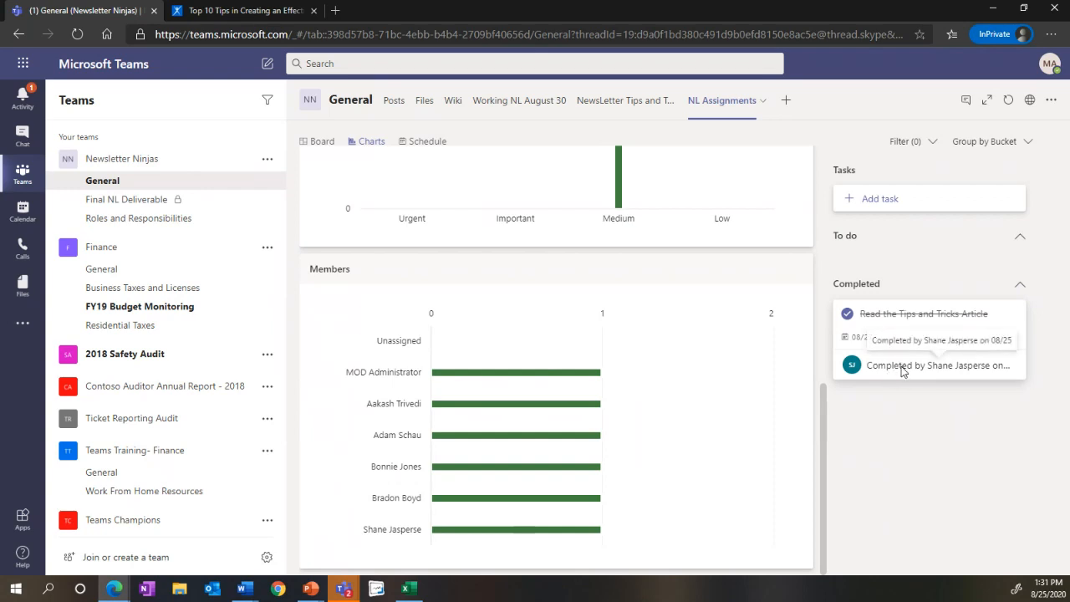
scroll(746, 362, "up", 6)
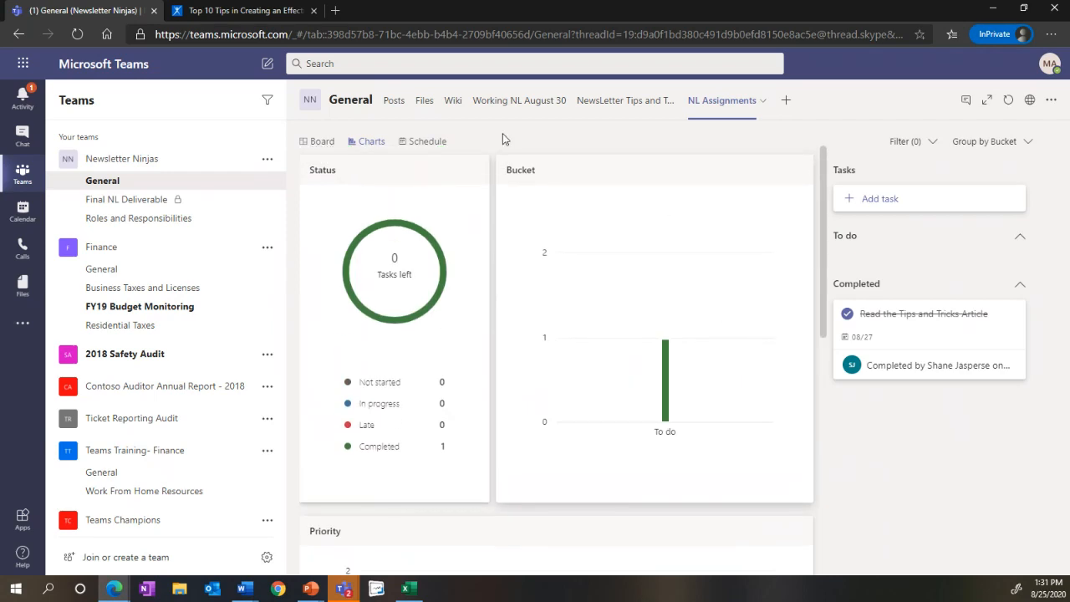
Step: Check the plan's schedule and the completed tasks on its board, and return to the General channel's posts
left_click(418, 141)
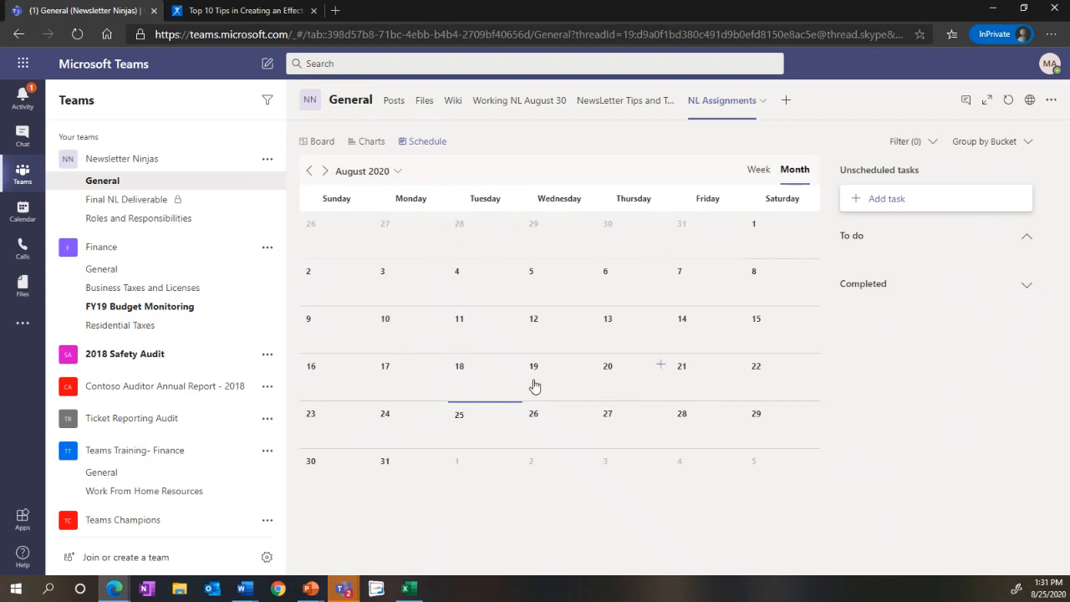
left_click(322, 147)
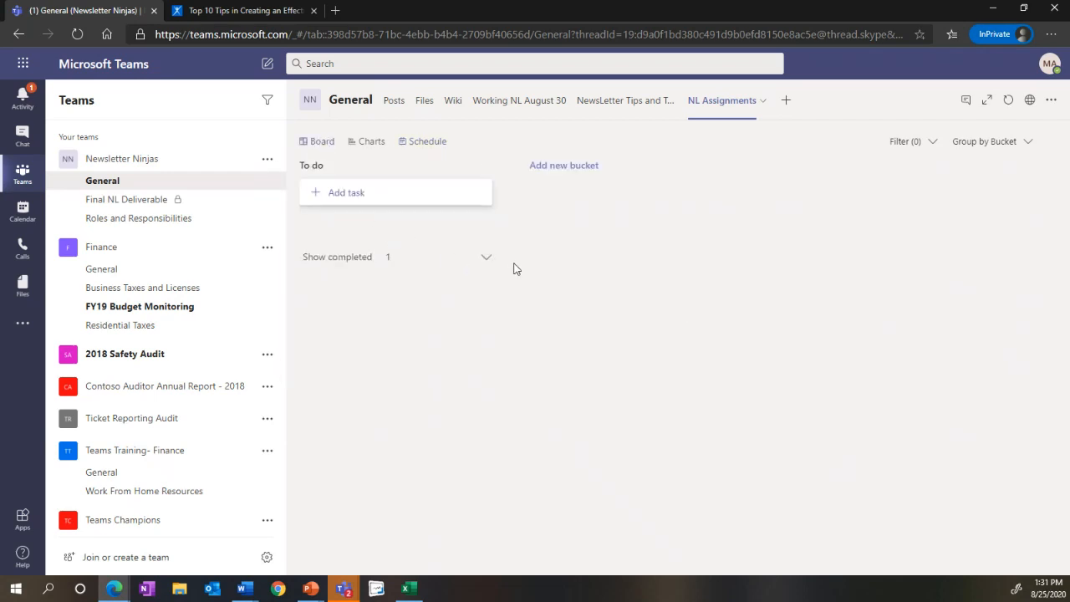
left_click(485, 258)
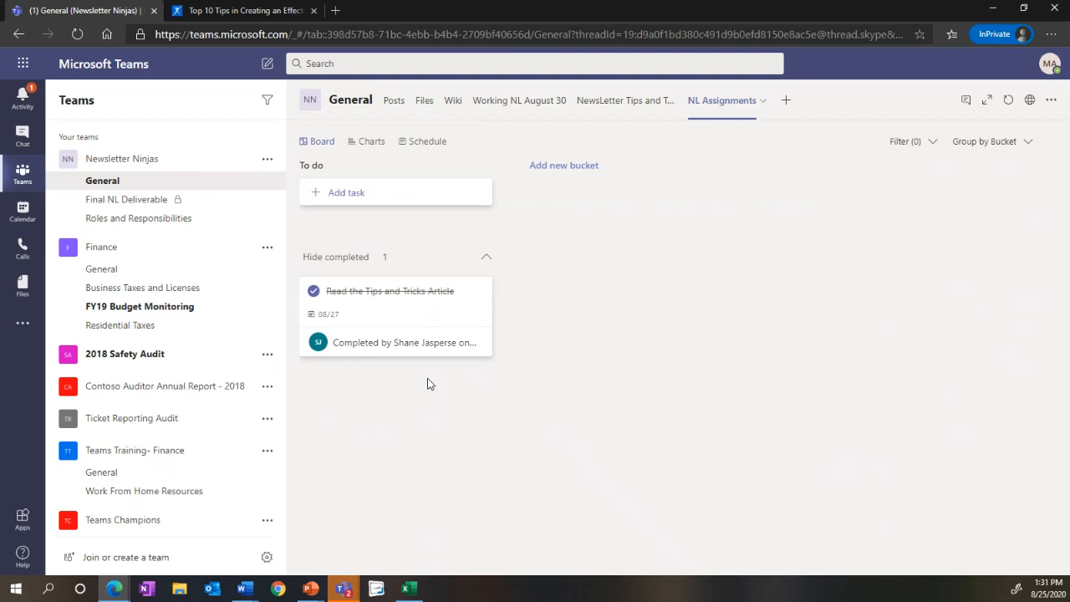
left_click(387, 116)
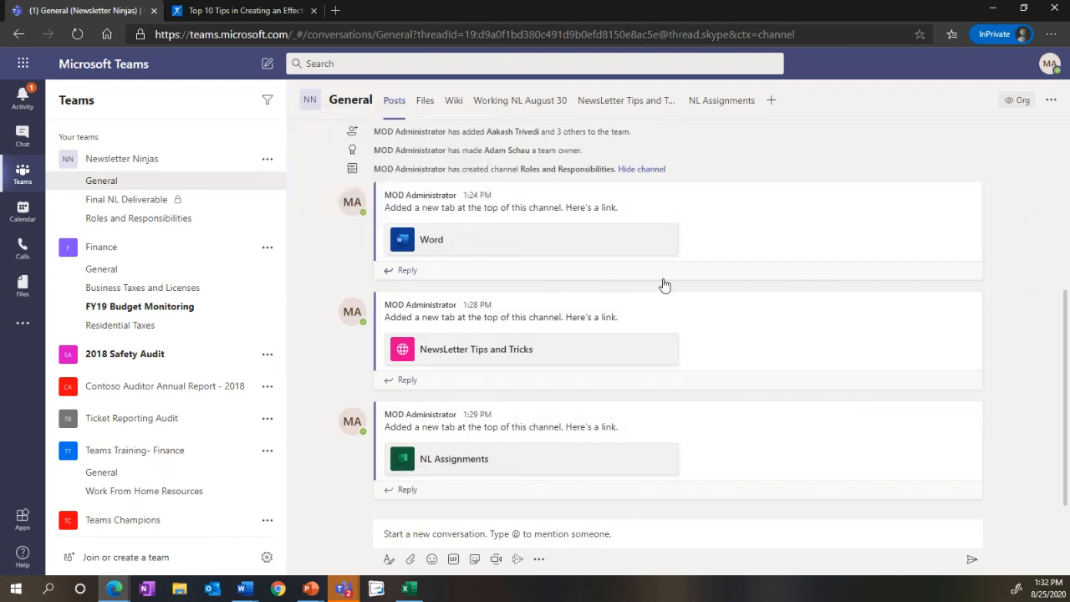
mouse_move(787, 349)
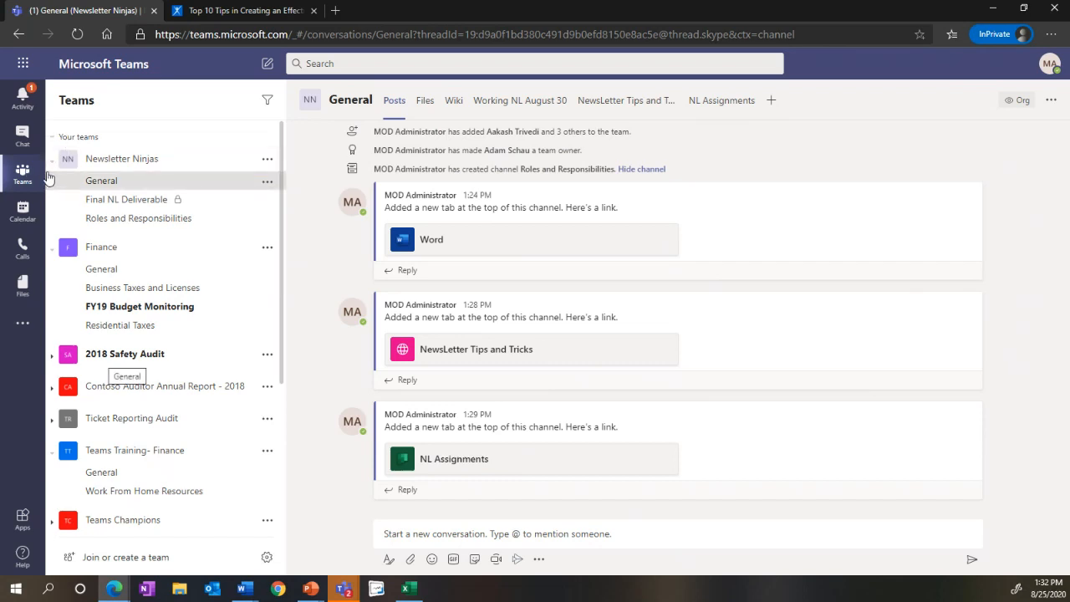
Step: Create a new calendar meeting titled Weekly Ninja Sync
left_click(22, 210)
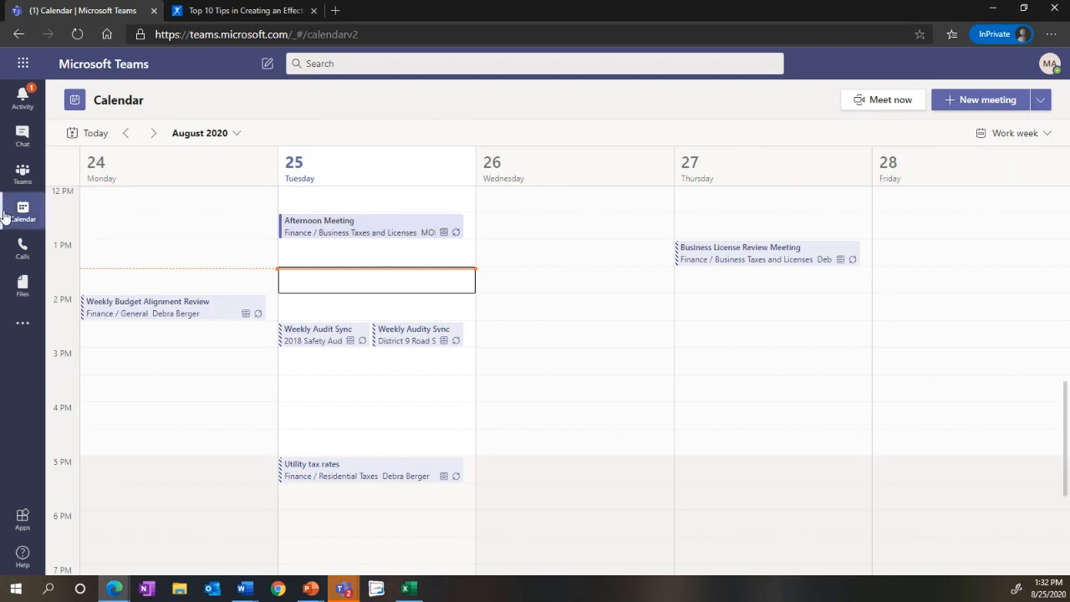
left_click(967, 114)
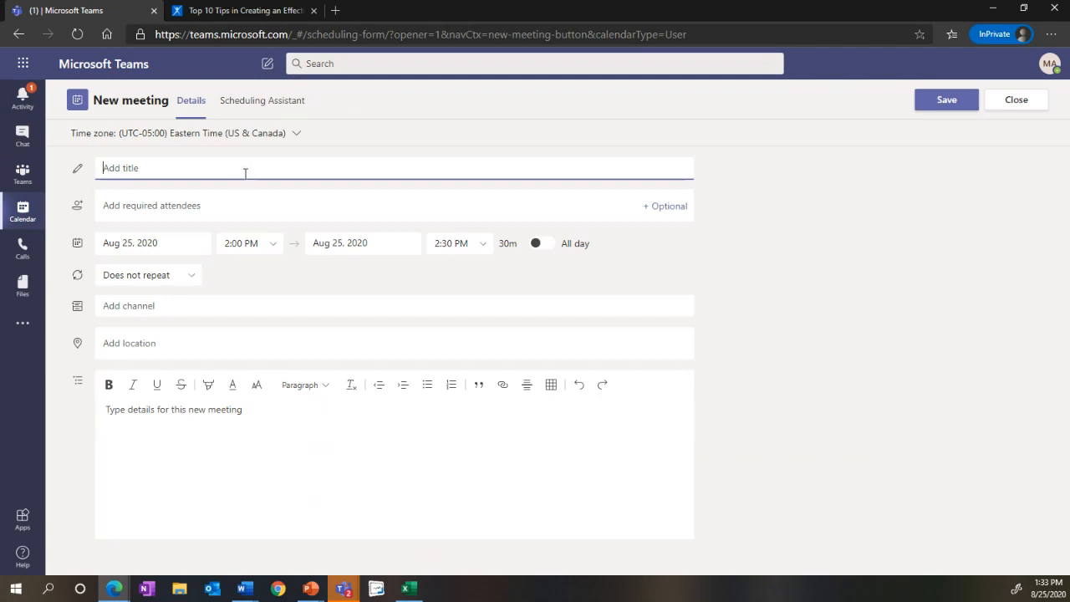
type("Weekly Ninja Sync")
Step: Add the General channel of the Newsletter Ninjas team to the meeting, leaving the required attendees empty
left_click(227, 206)
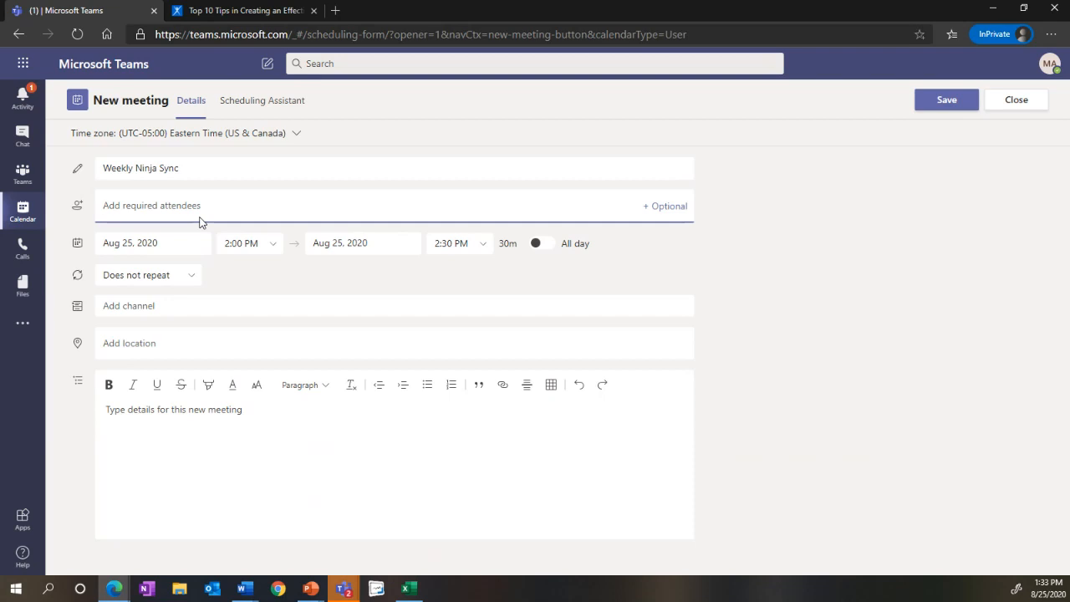
left_click(165, 310)
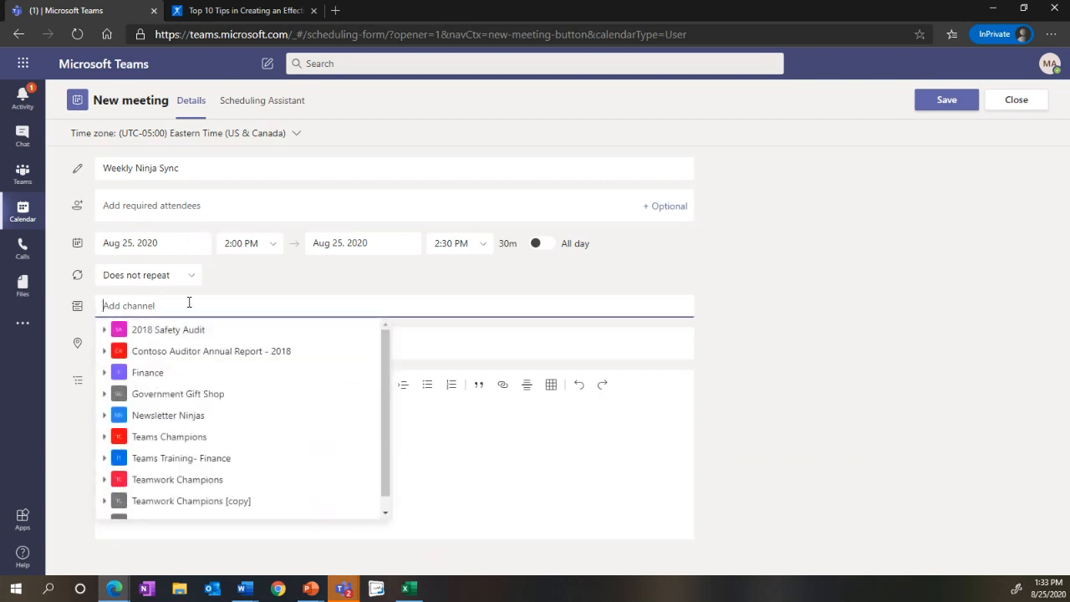
left_click(105, 416)
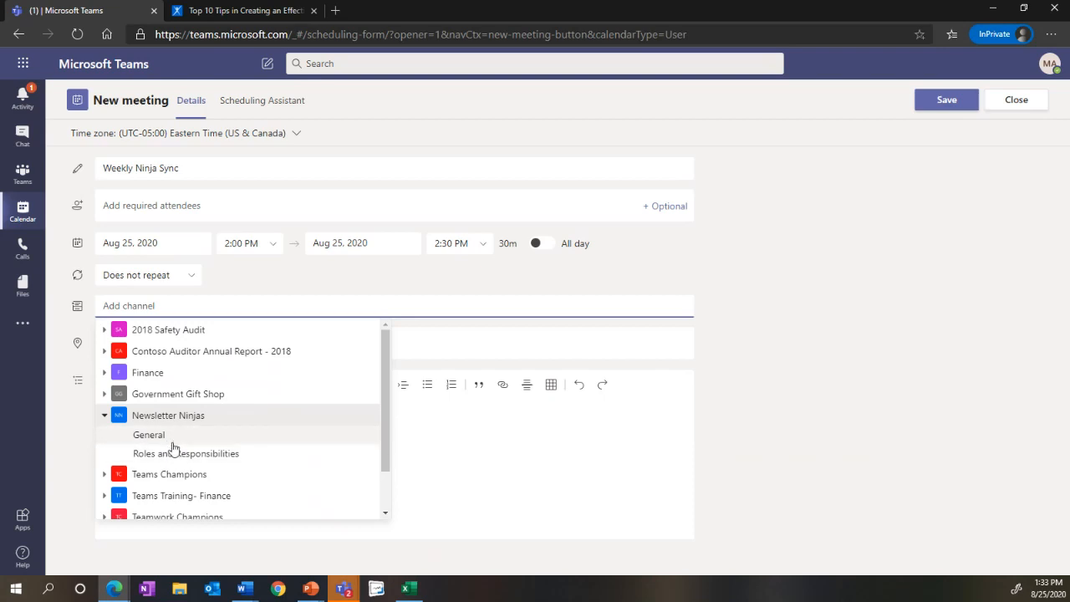
left_click(173, 440)
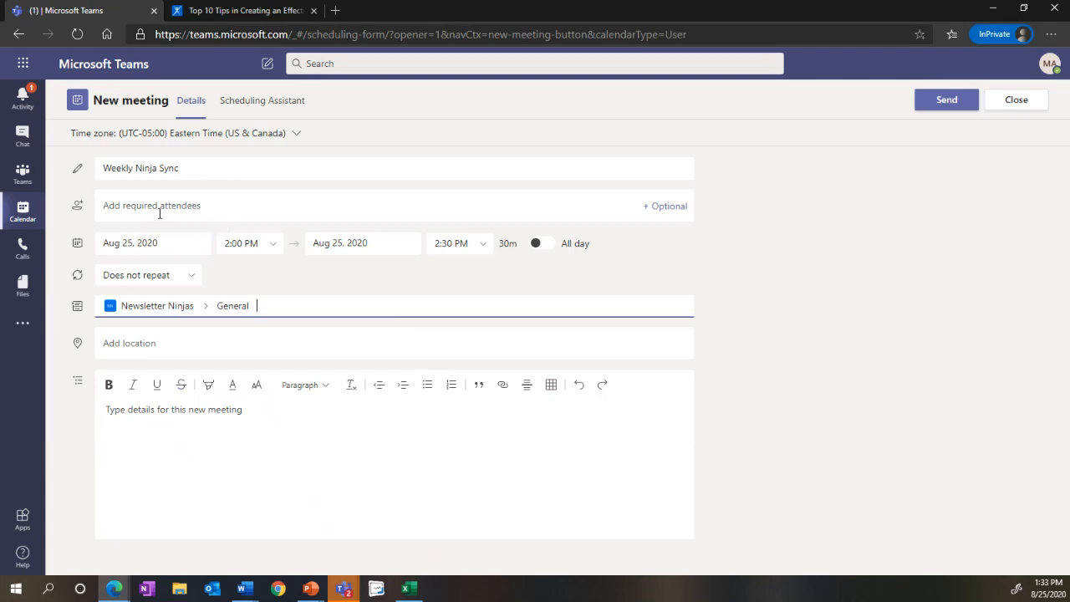
Step: Enter the meeting details "Come prepared with questions- be ready to talk about next week's content!"
left_click(180, 451)
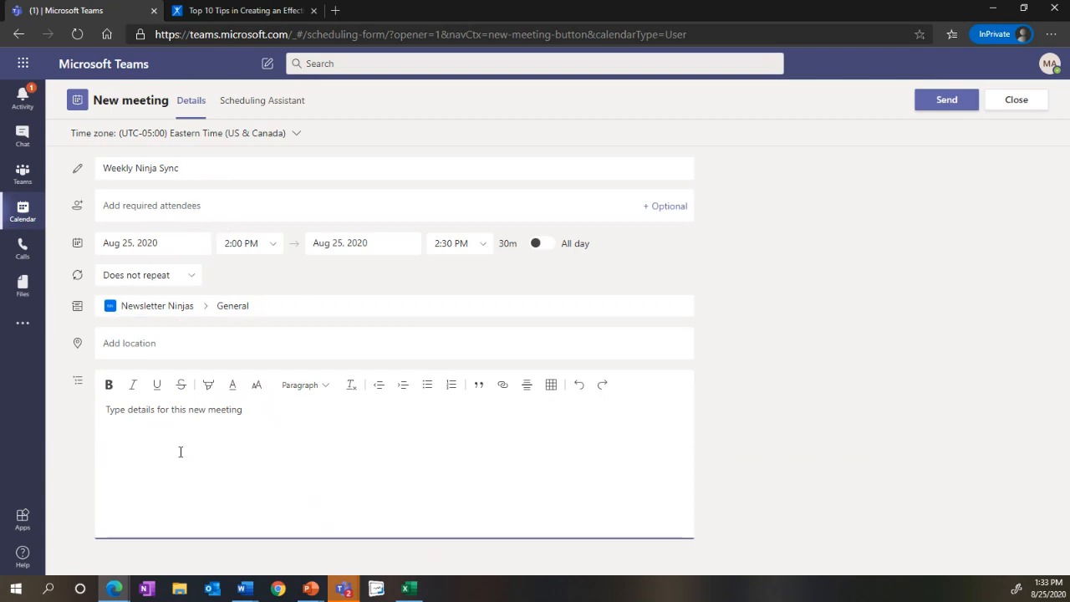
type("Come prepared with questions")
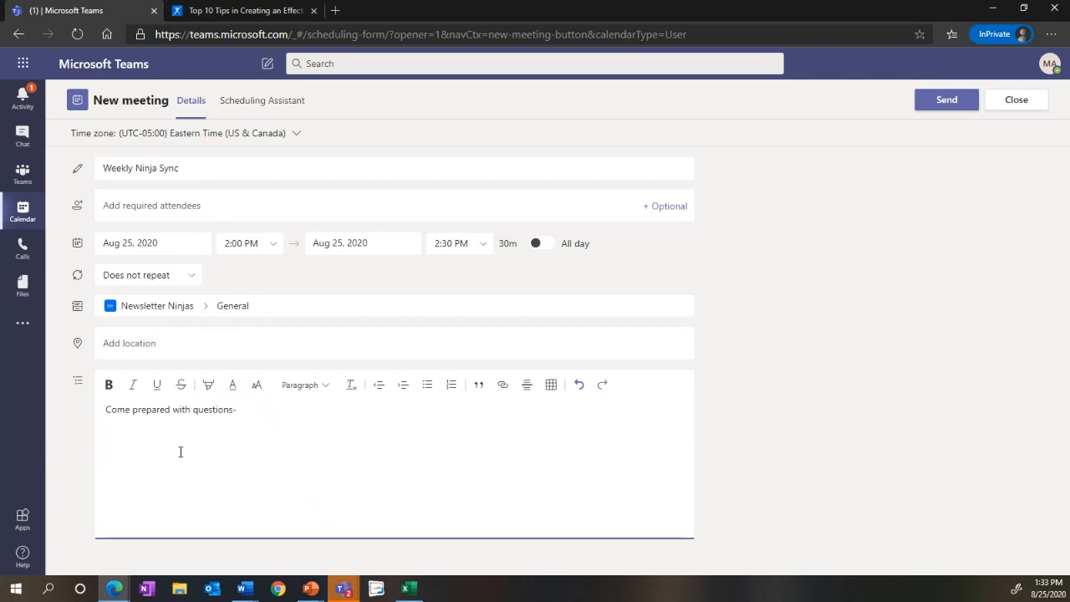
type("- be ready to talk about next")
key("BackSpace")
type("ext week's content!")
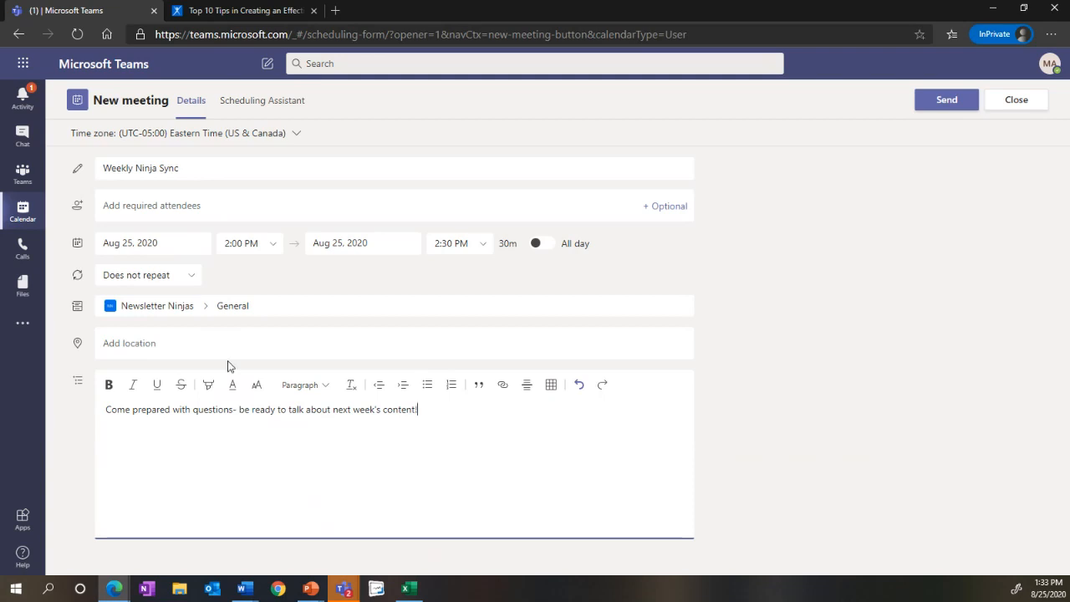
Step: Schedule the meeting for Aug 26, 2020 at 10:00 AM and send the invitation
left_click(170, 247)
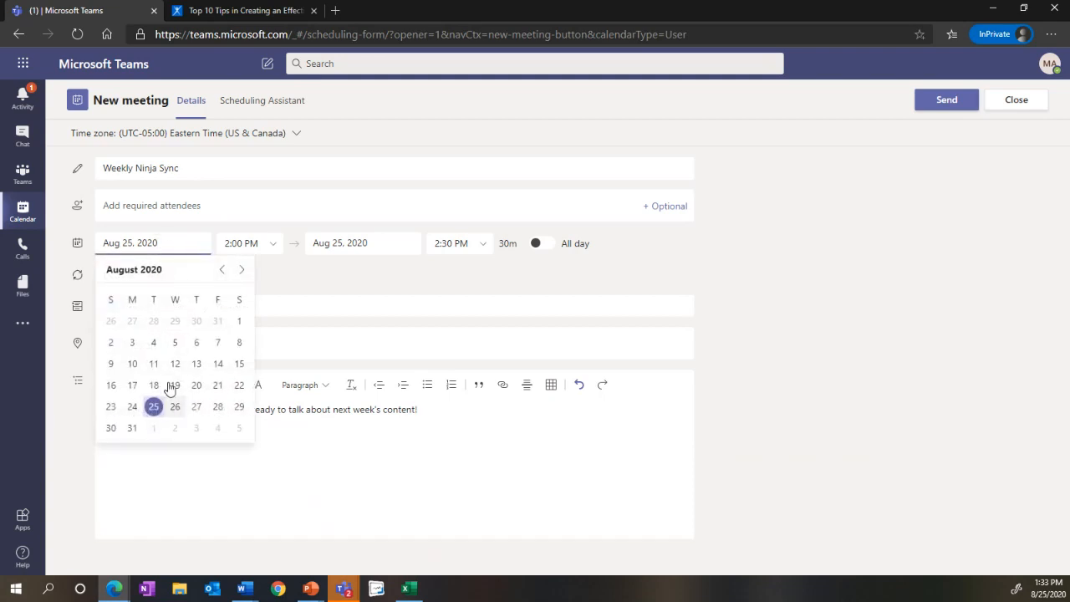
left_click(175, 406)
left_click(276, 243)
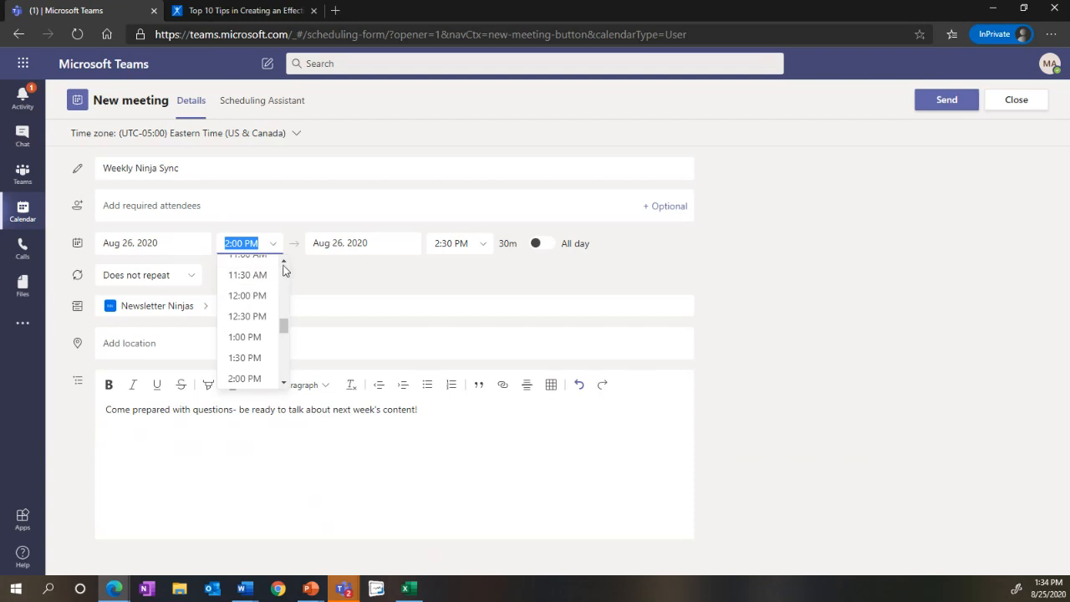
left_click(284, 262)
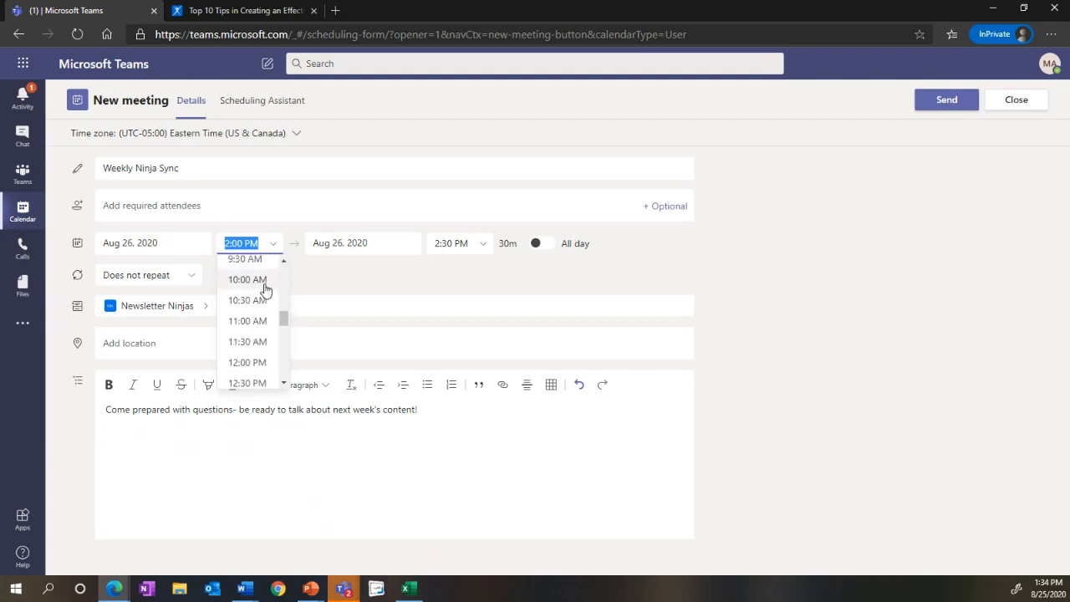
left_click(261, 282)
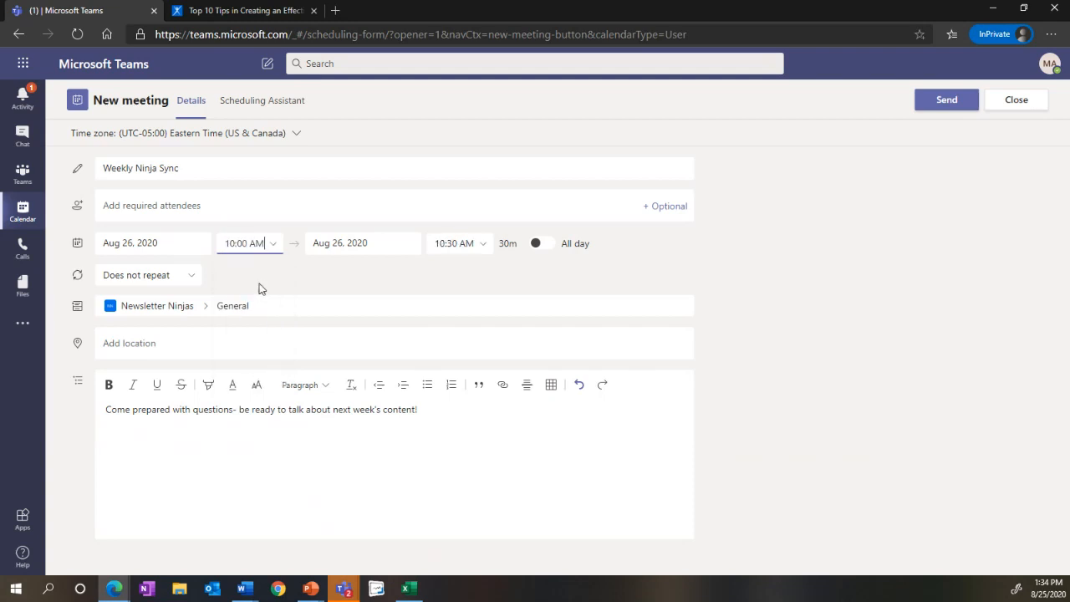
left_click(945, 101)
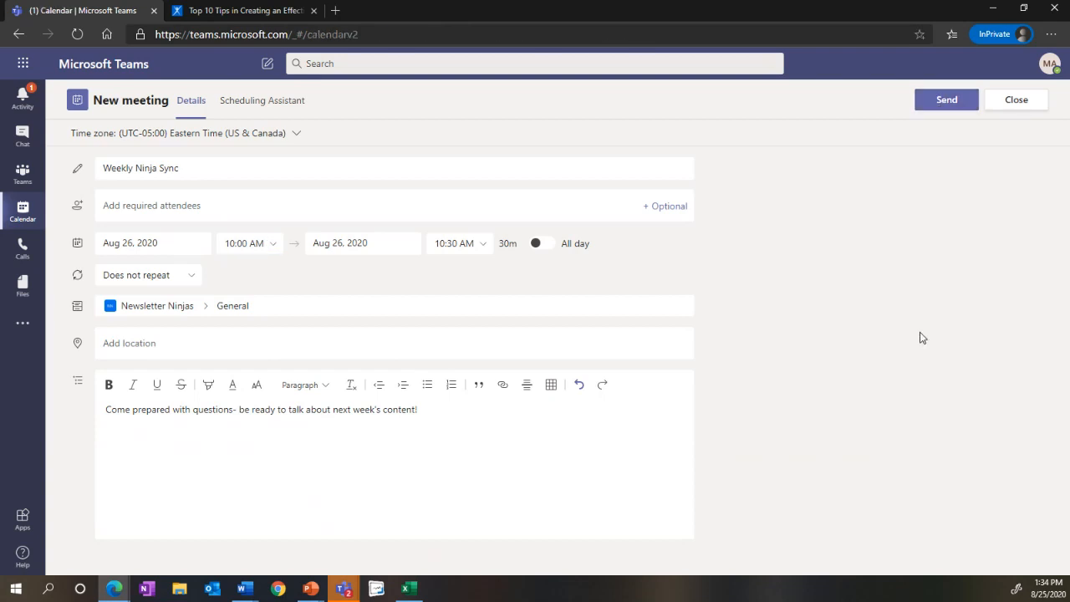
Step: Check the Weekly Ninja Sync in the calendar, and open its meeting details from the General channel post
scroll(456, 390, "up", 4)
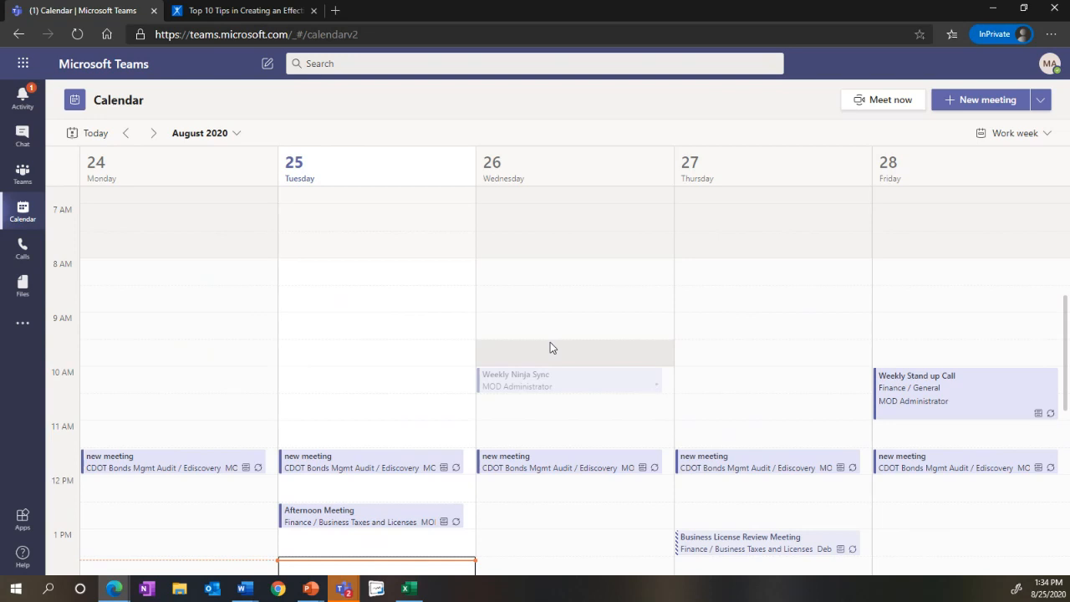
left_click(25, 186)
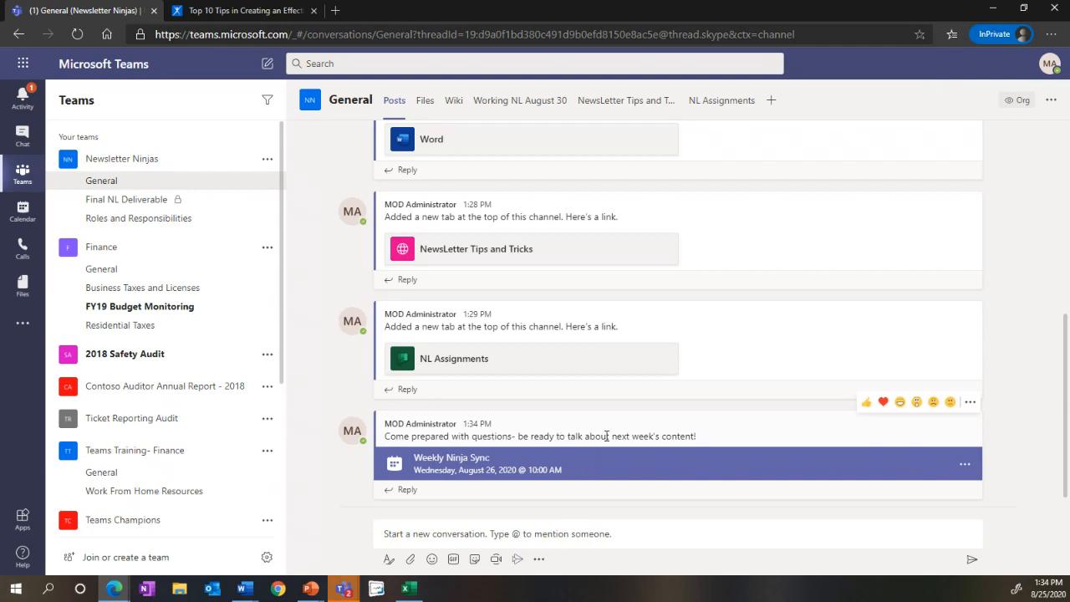
left_click(612, 462)
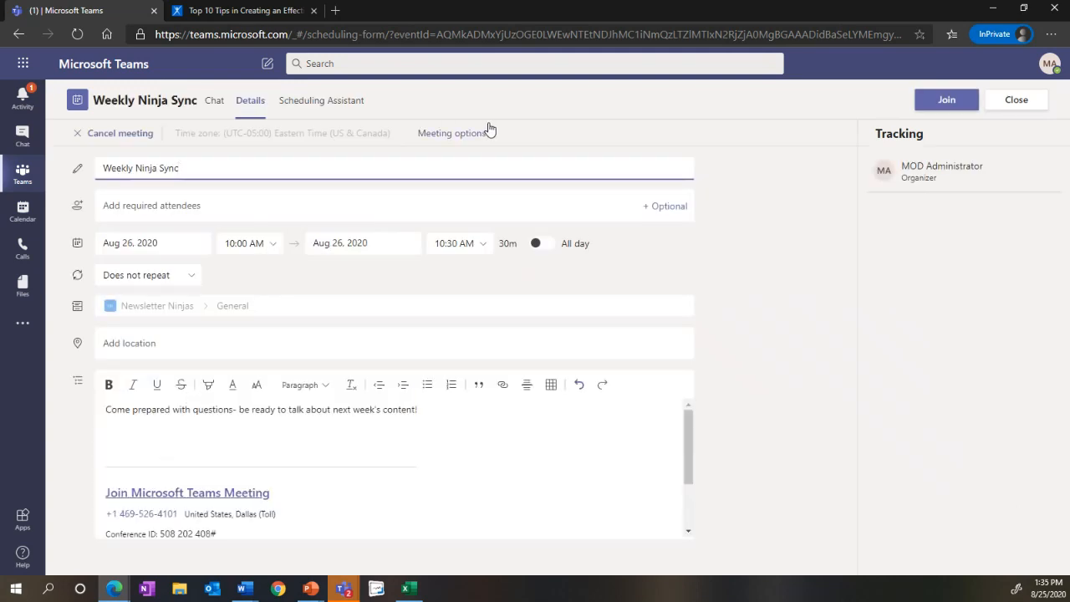
Step: Join the Weekly Ninja Sync meeting with microphone and camera access blocked, continuing without audio or video
left_click(937, 106)
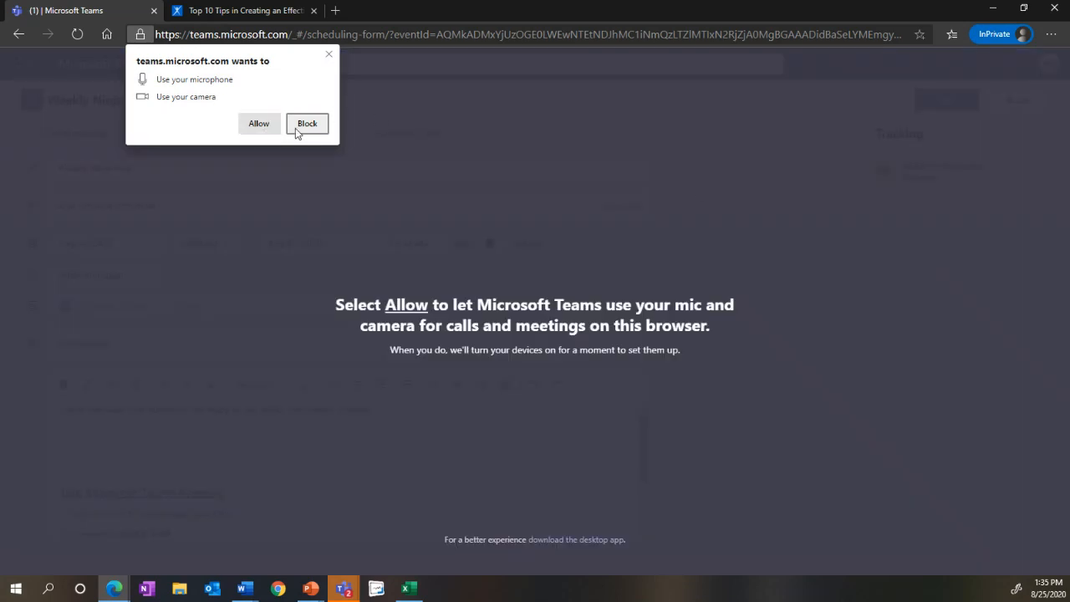
left_click(299, 126)
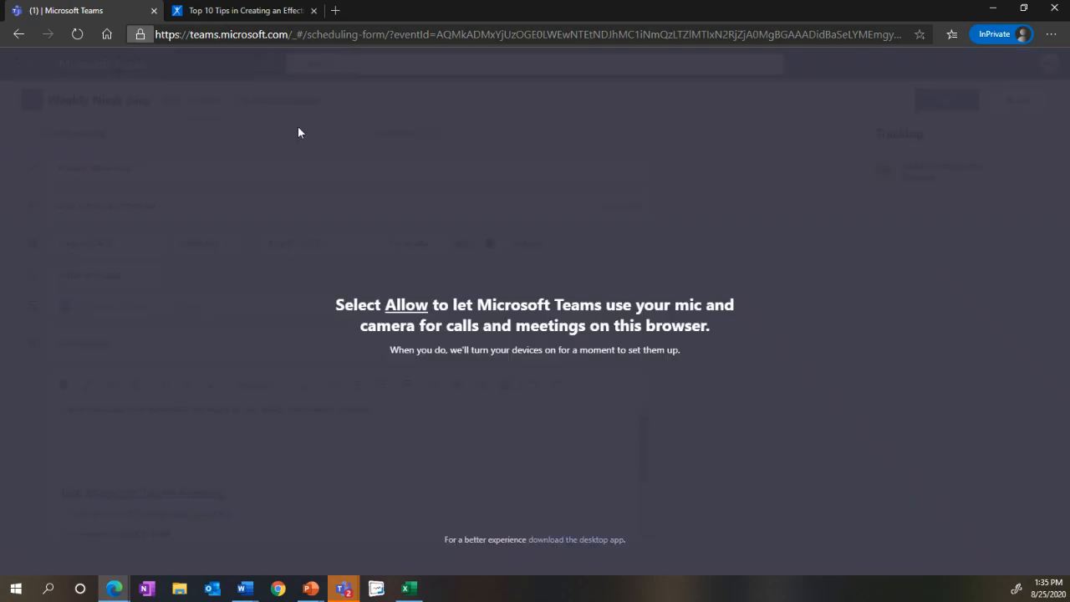
left_click(509, 490)
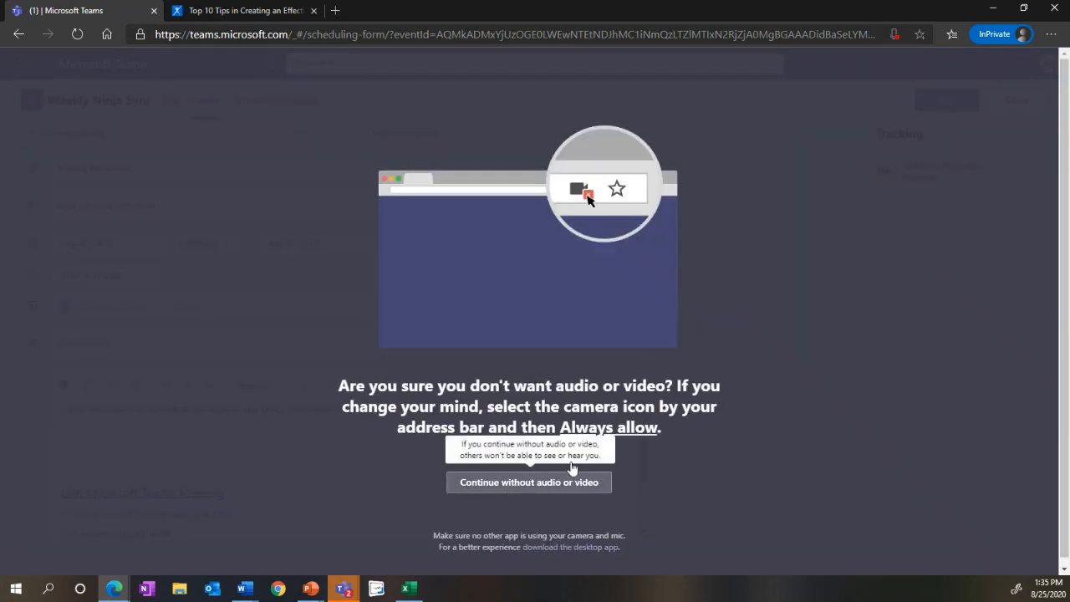
left_click(515, 365)
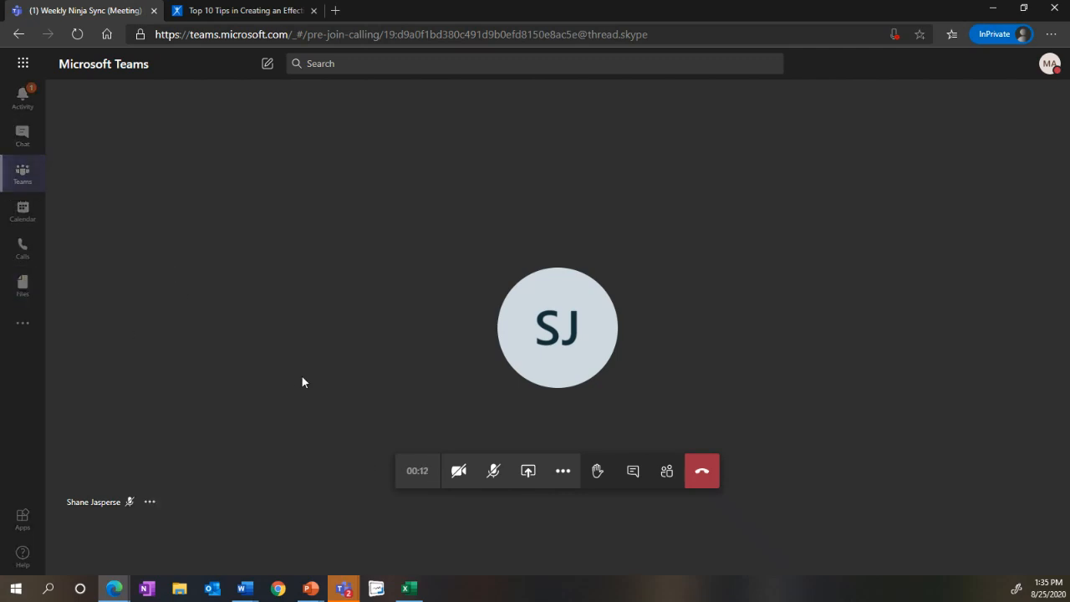
Step: Show the meeting notes for the Weekly Ninja Sync and start taking notes
left_click(563, 472)
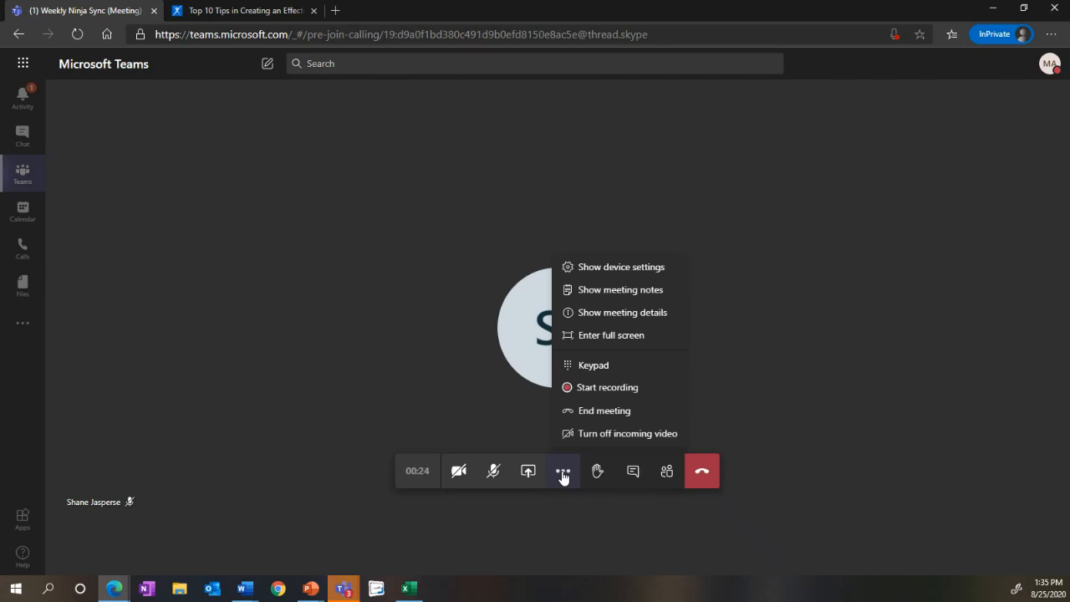
left_click(589, 292)
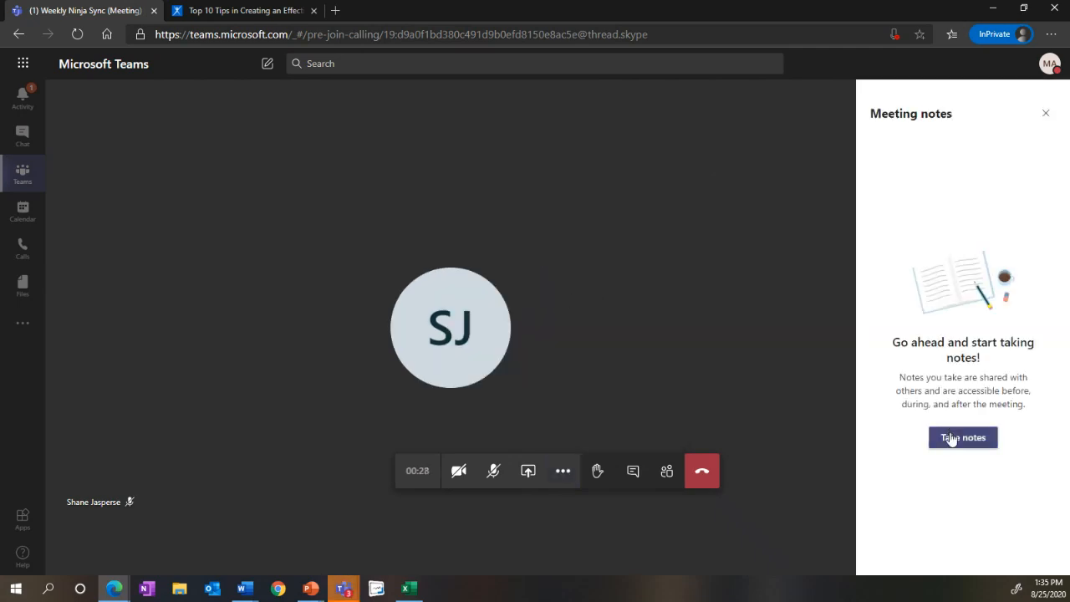
left_click(952, 441)
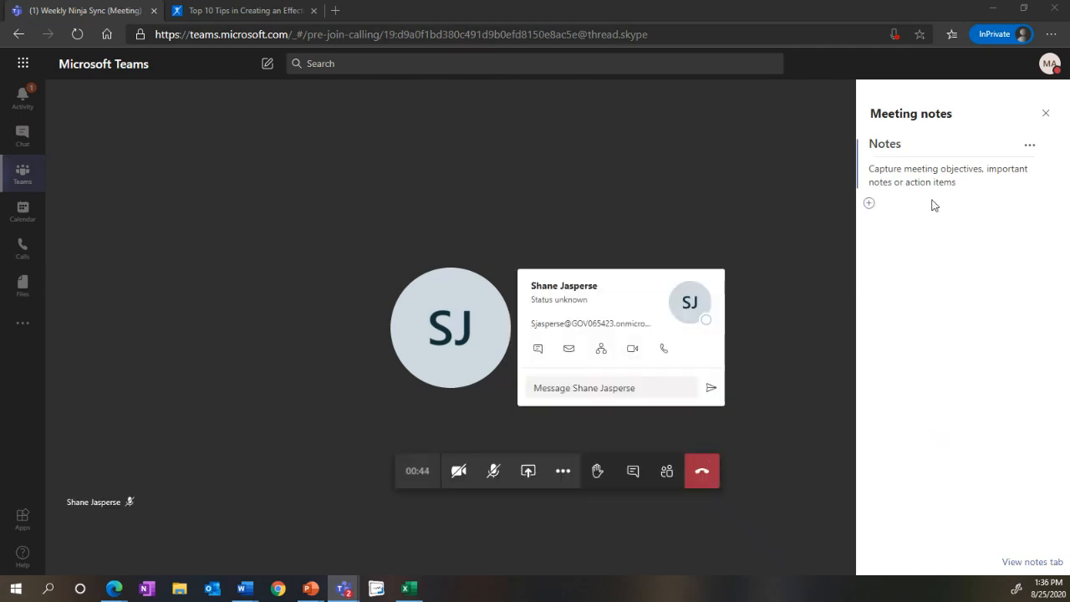
Step: Title the first notes section "August 30 Edition" and add another section below it
left_click(897, 144)
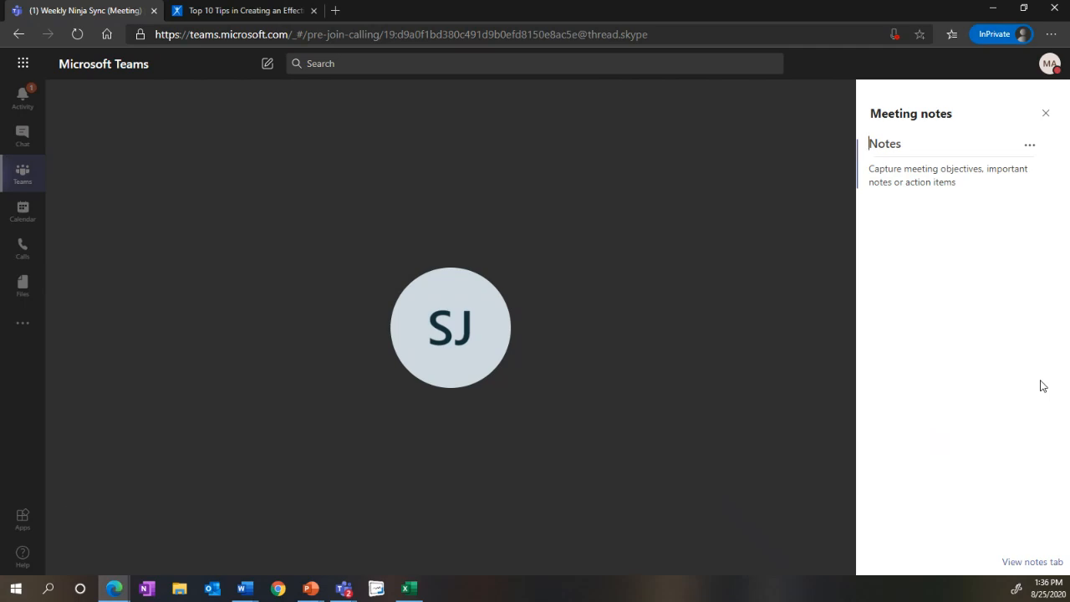
type("August 20")
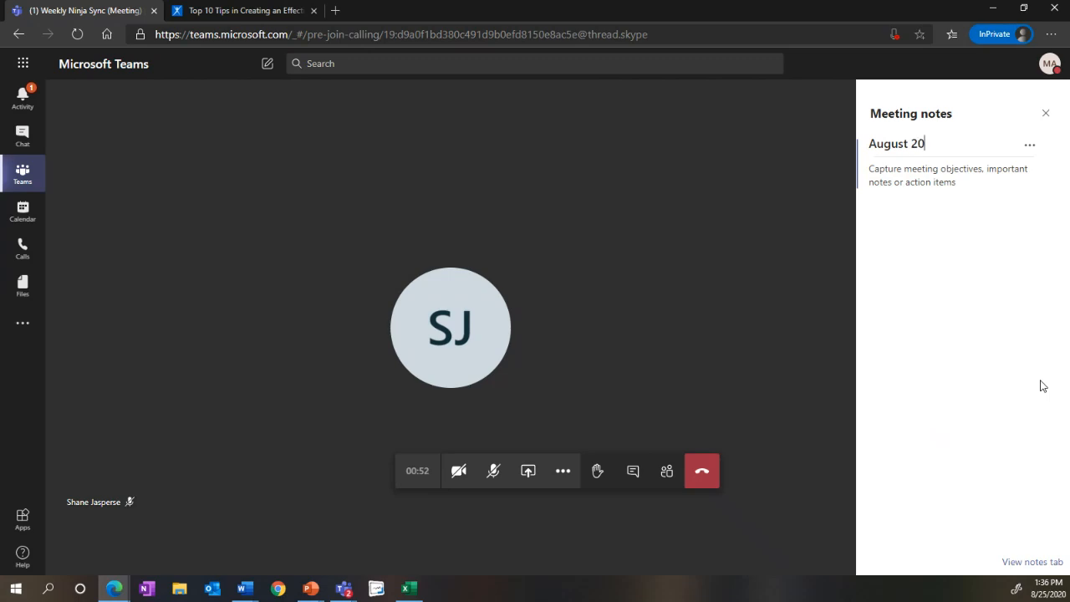
type(" E")
key("BackSpace")
key("BackSpace")
key("BackSpace")
key("BackSpace")
type("30 Edidito")
key("BackSpace")
key("BackSpace")
key("BackSpace")
key("BackSpace")
type("tion")
left_click(935, 199)
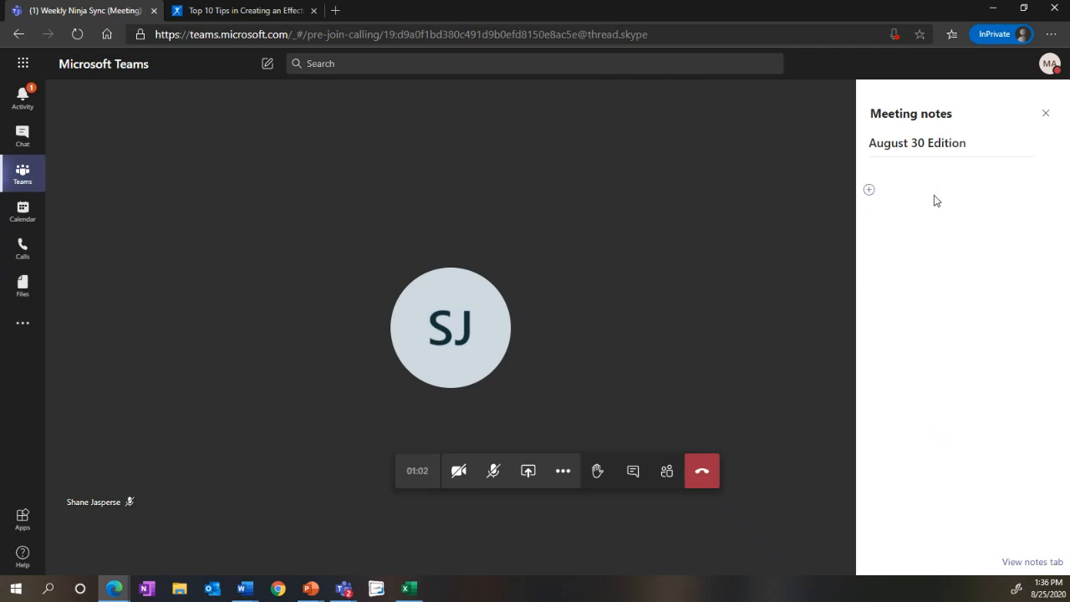
left_click(871, 191)
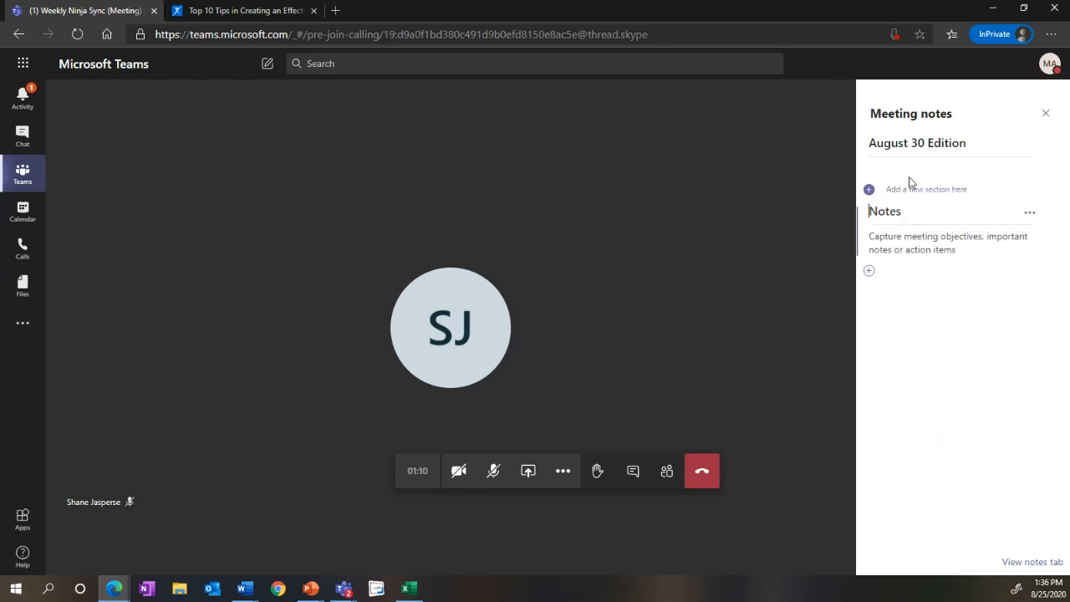
Step: Under August 30 Edition, note "Batman Theme" and, on a second line, assign a team member by first name "to get photos of Batman himself"
left_click(908, 169)
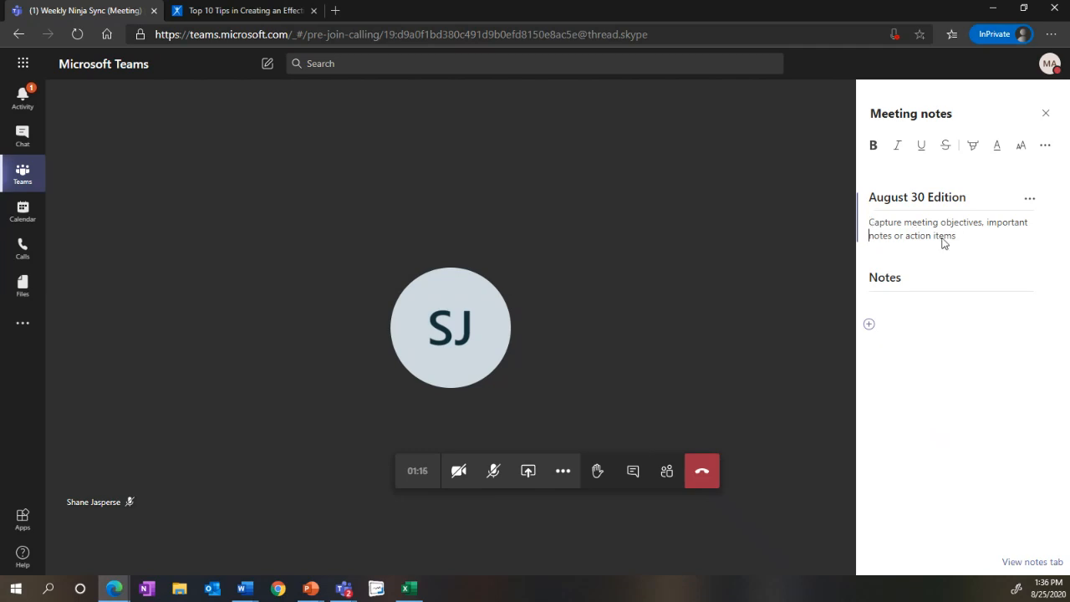
type("Batman t")
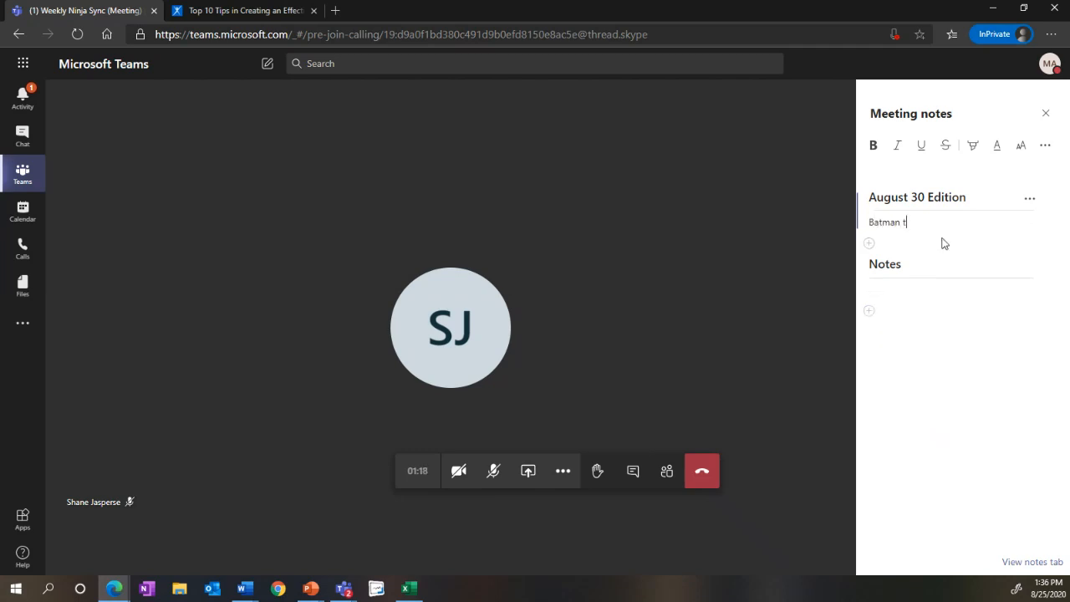
key("BackSpace")
type("Theme")
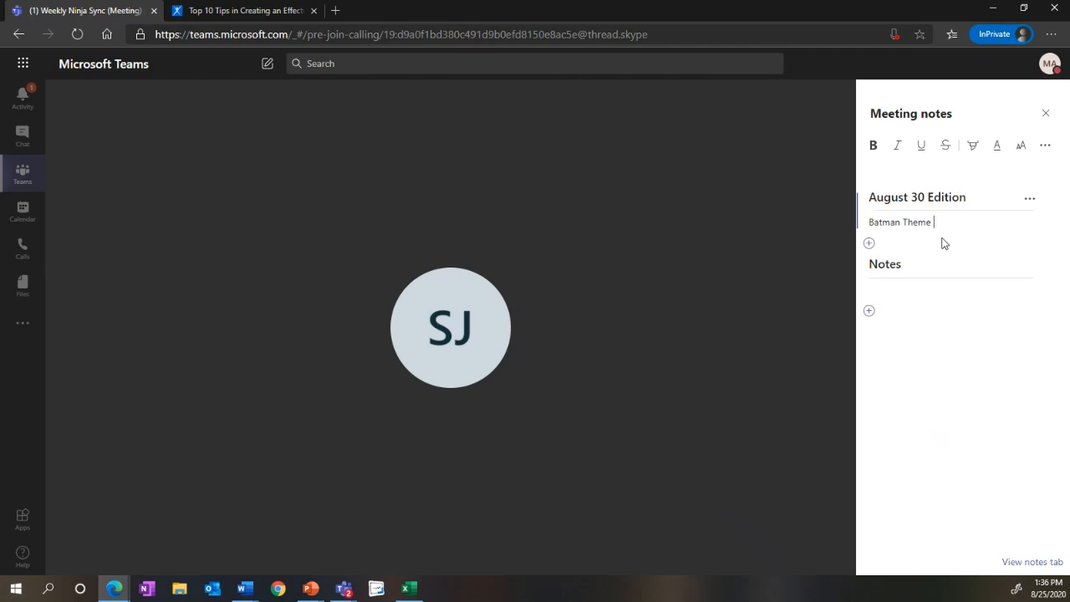
key("Return")
type("Adam t")
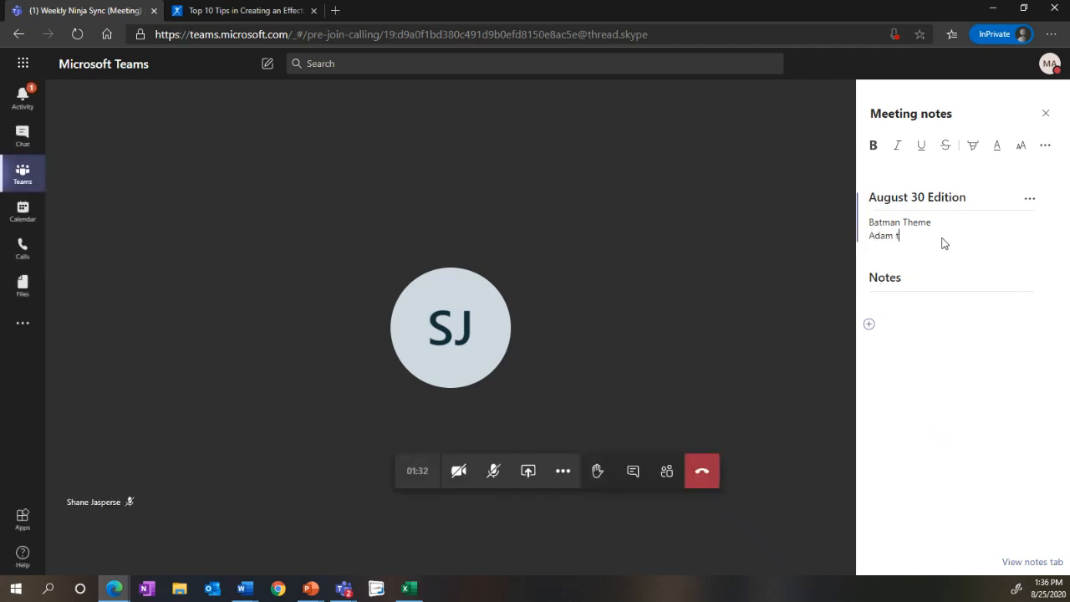
type("o get photos of Batman himself")
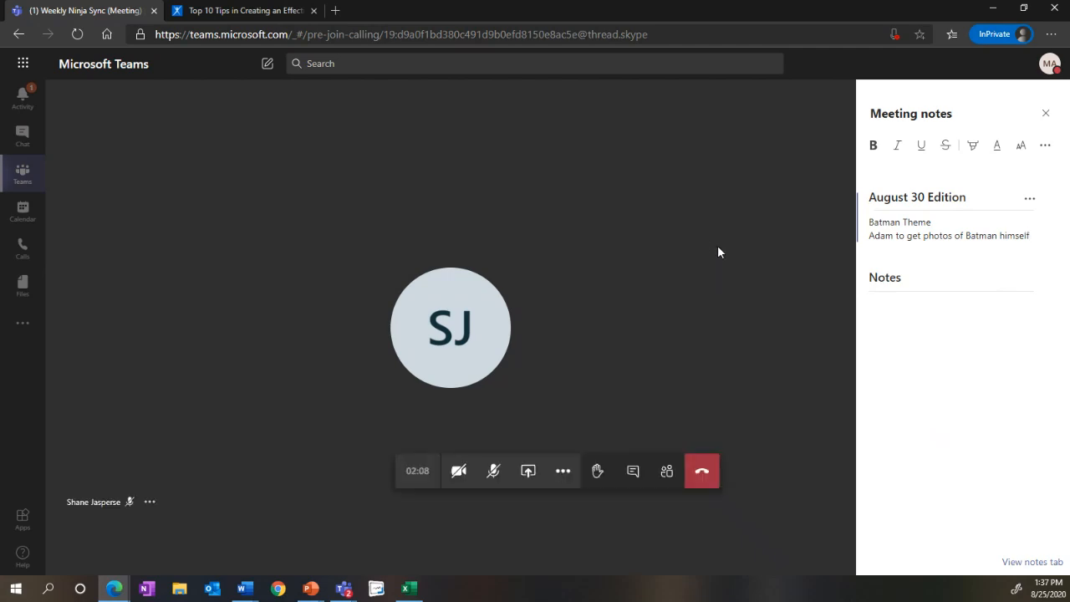
Step: Close the meeting notes, leave the Weekly Ninja Sync meeting and skip the call quality rating
left_click(1045, 113)
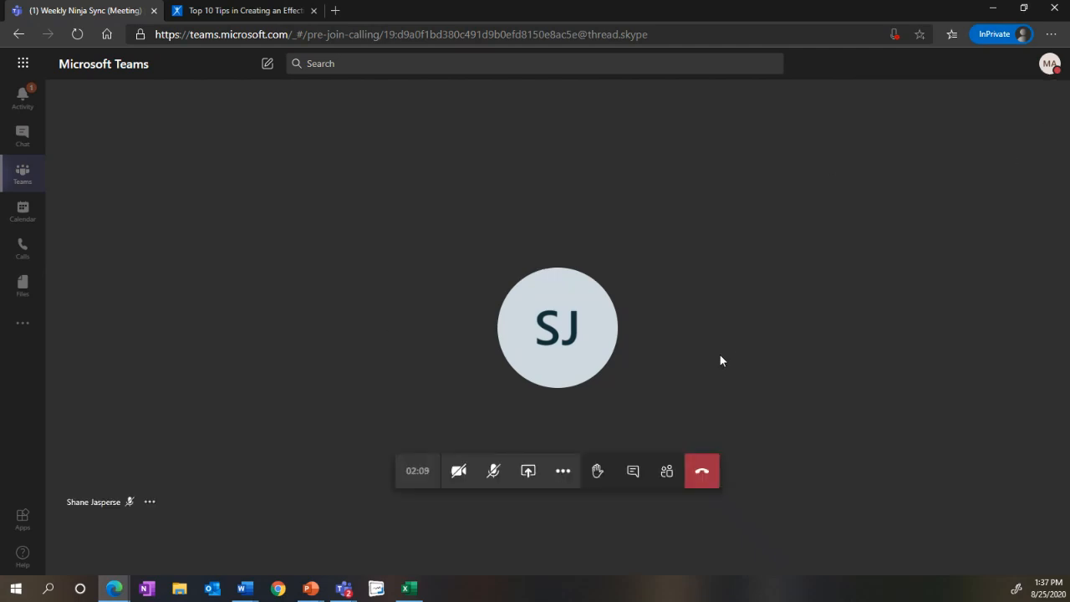
left_click(702, 471)
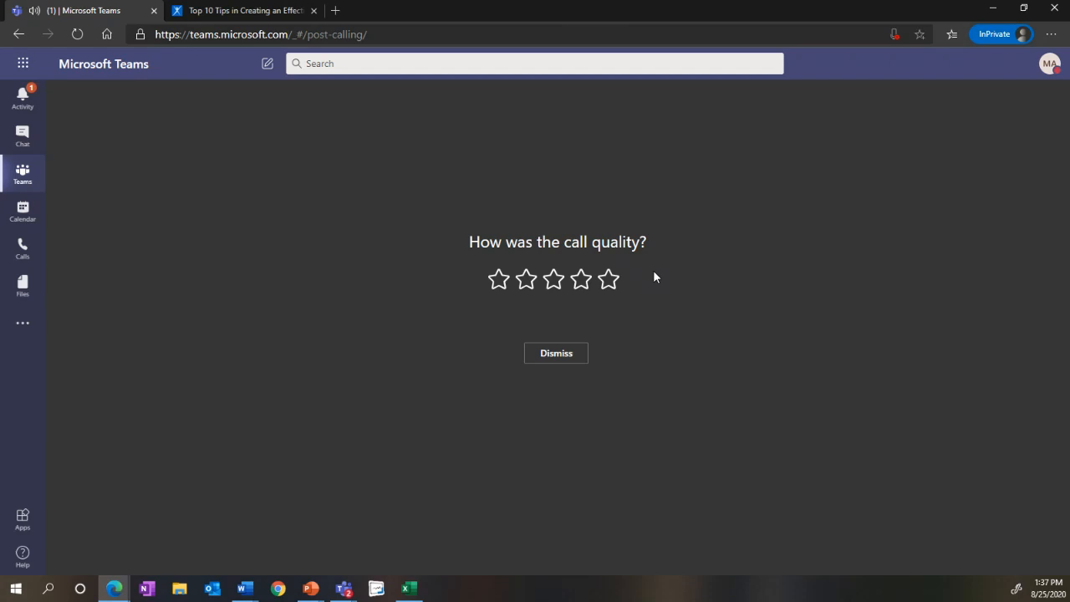
left_click(557, 354)
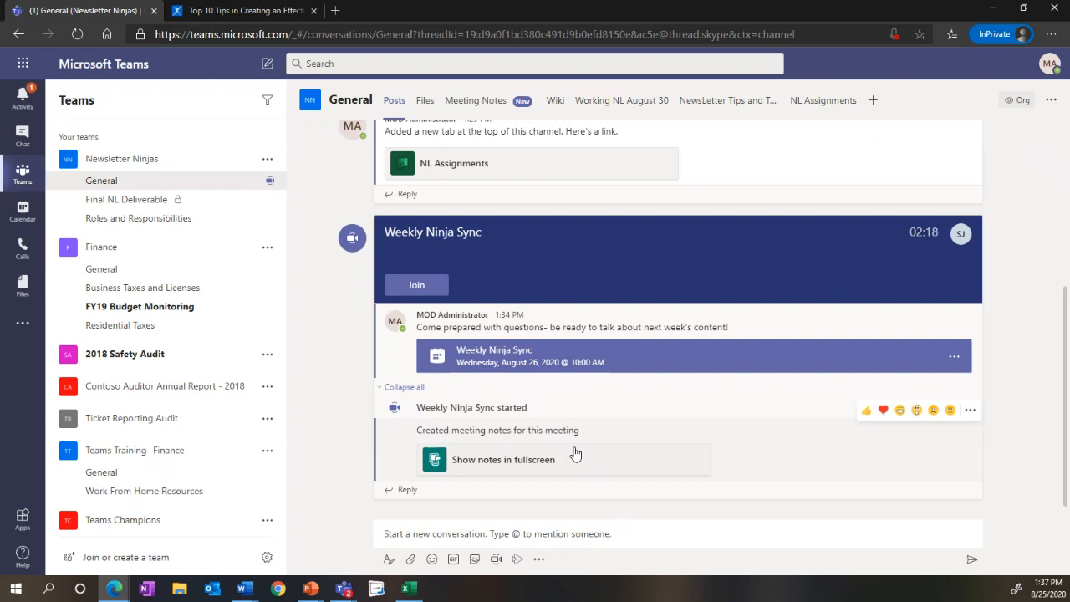
Step: Review the saved Weekly Ninja Sync notes on the General channel's Meeting Notes page
left_click(505, 111)
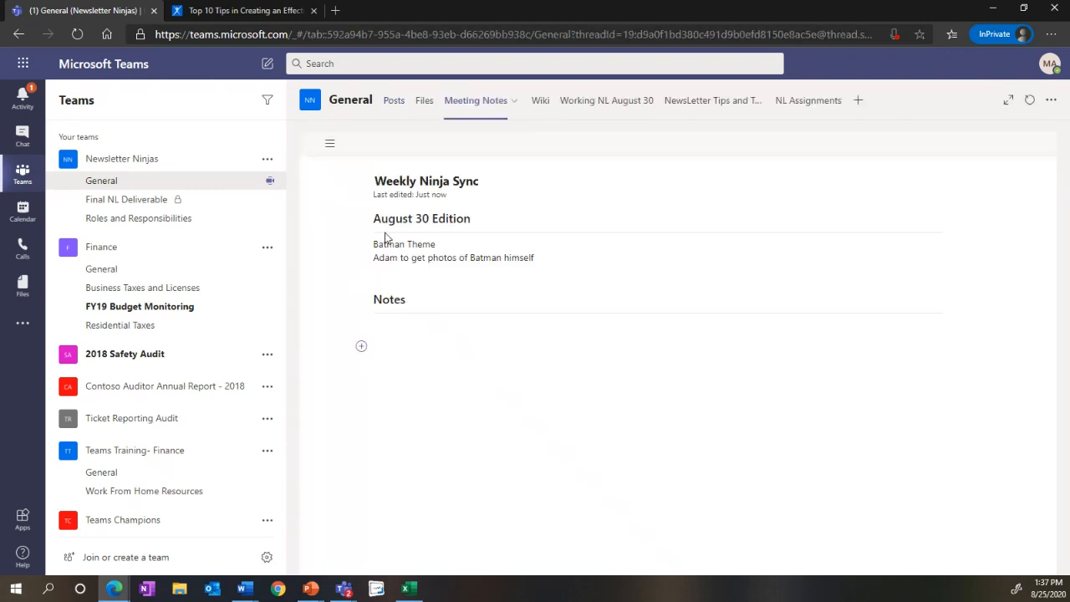
left_click(537, 257)
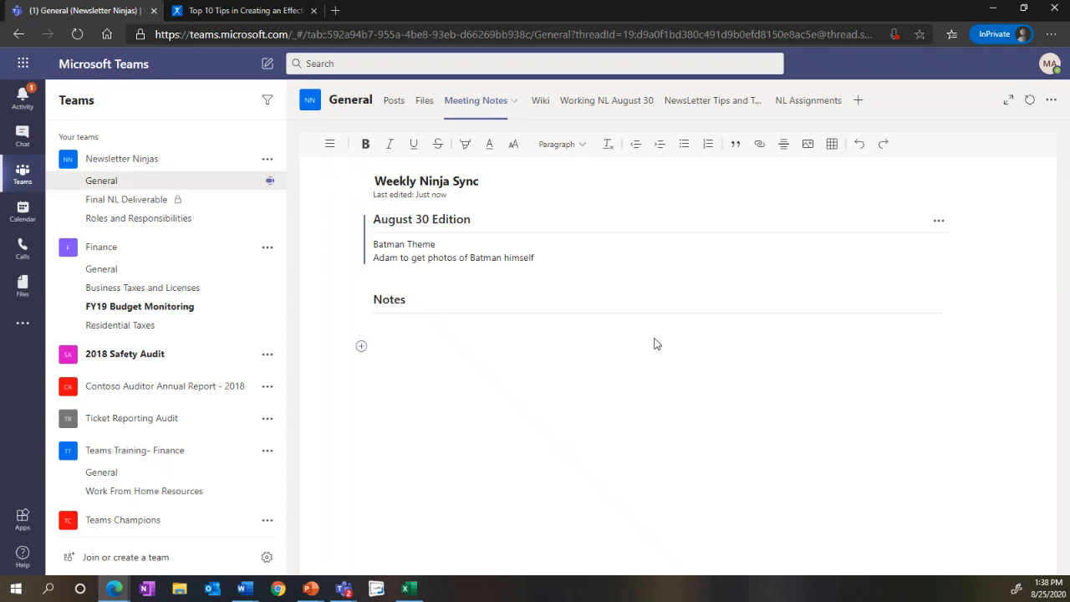
Step: Create a new meeting from the calendar and title it "NL Leadership Meetup"
left_click(394, 103)
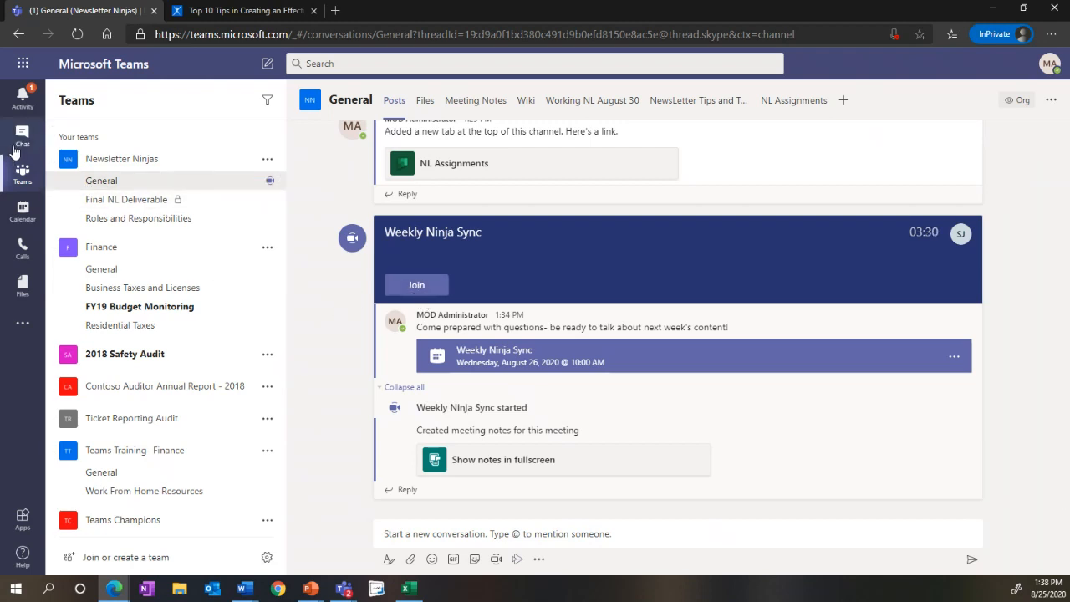
left_click(21, 216)
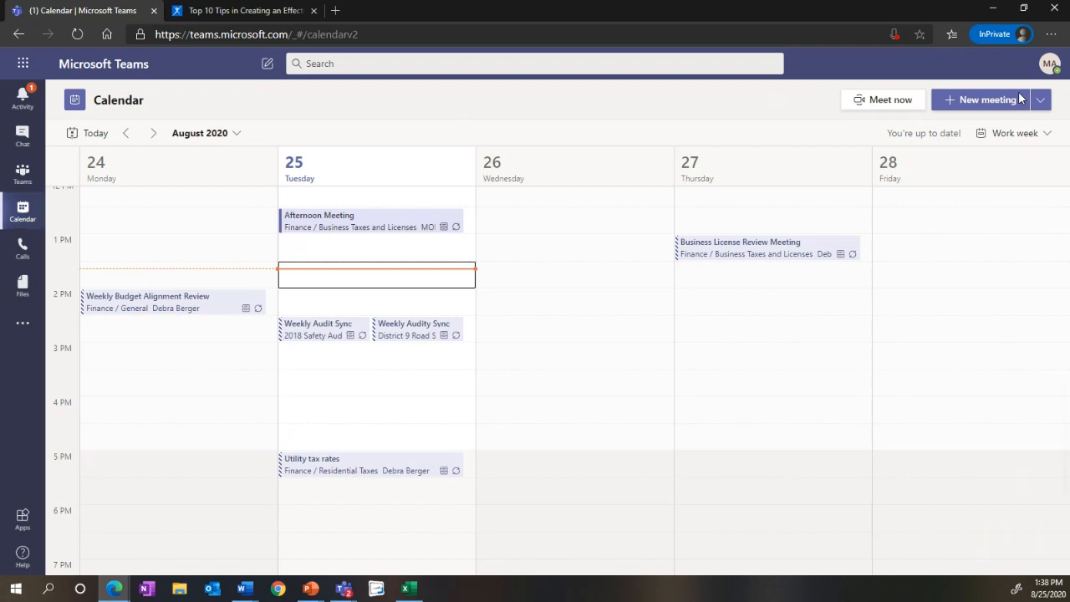
left_click(1017, 102)
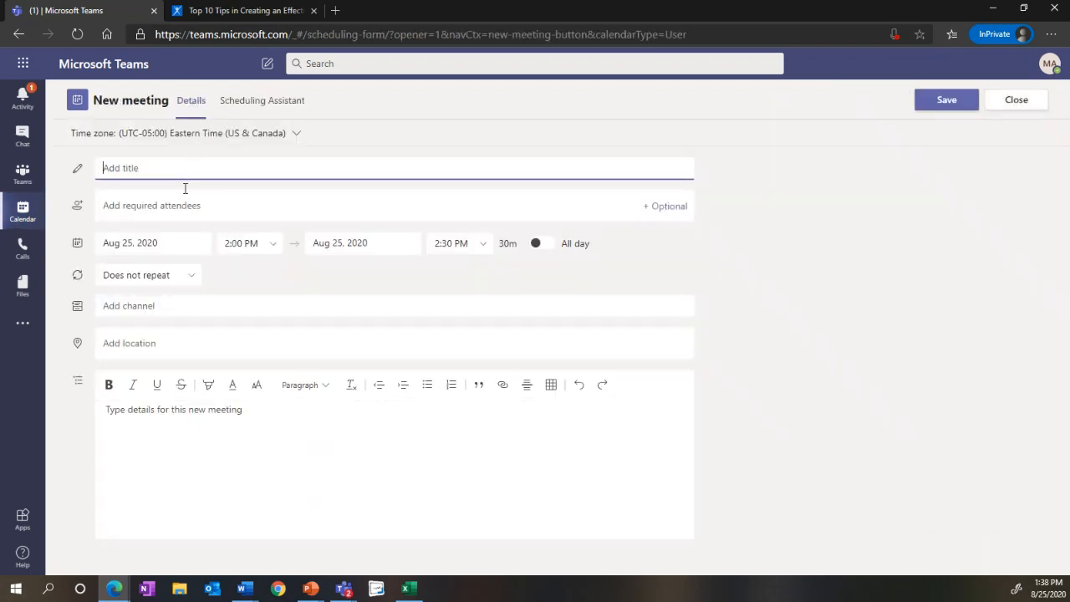
type("NL Leadership ")
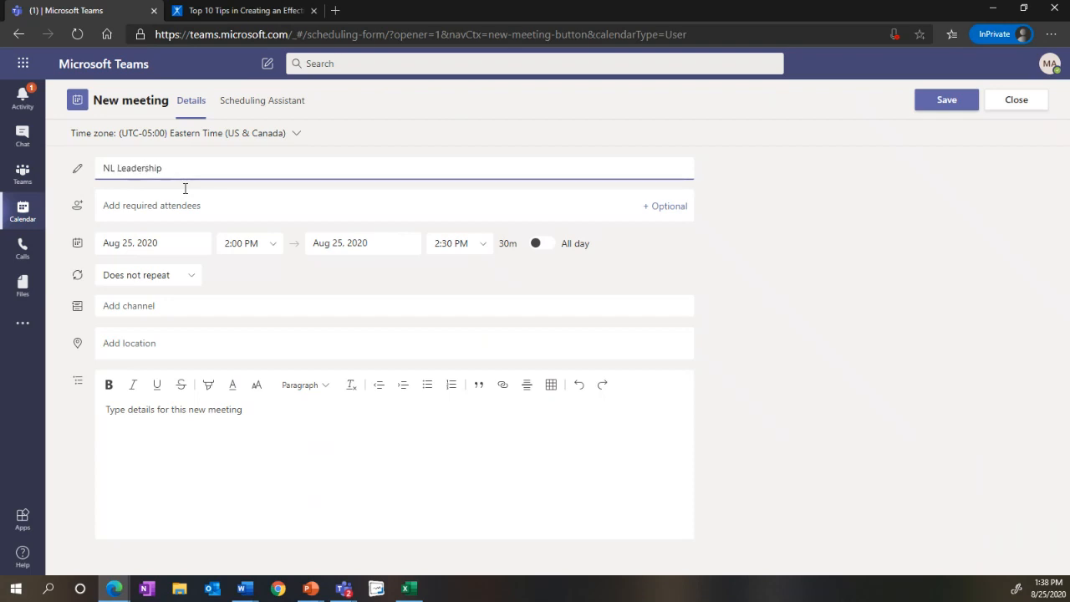
type("Meetup")
Step: Add two colleagues as required attendees of the meeting, looking each up by first name
left_click(147, 213)
type("shane")
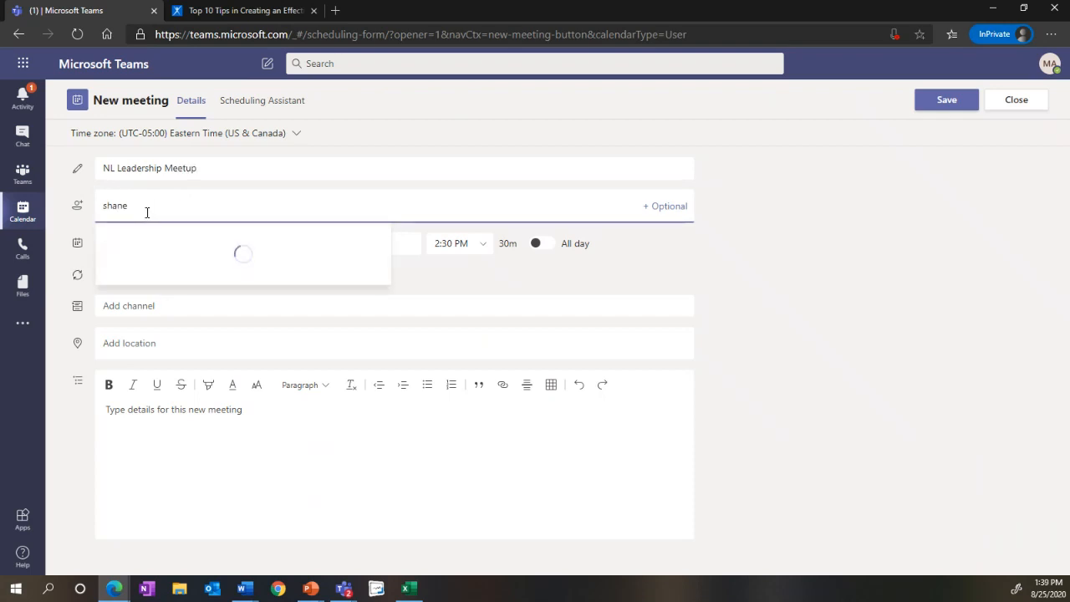
key("Return")
type("adam")
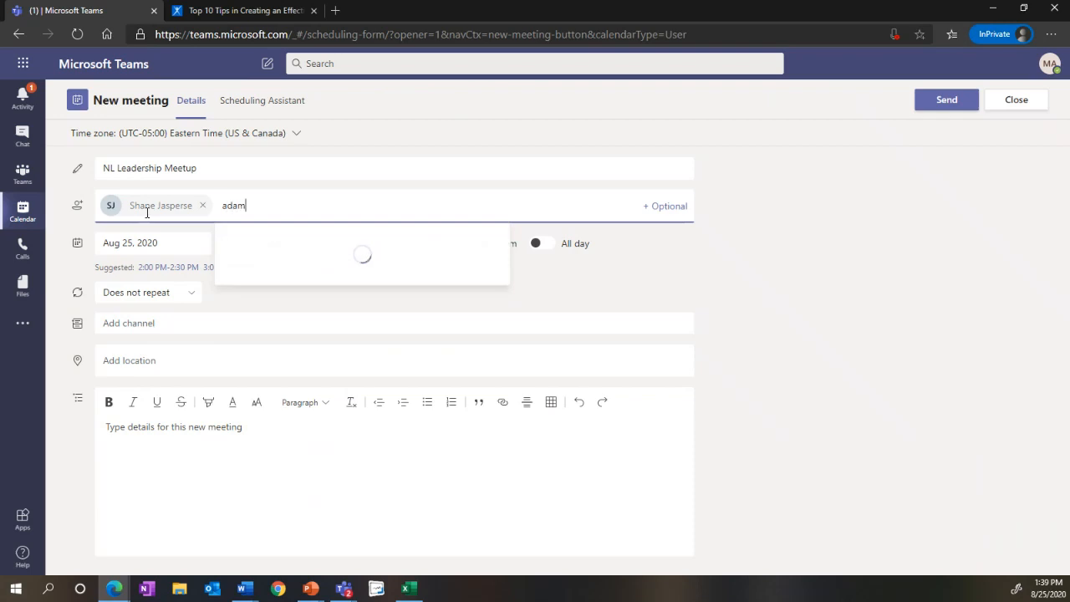
key("Return")
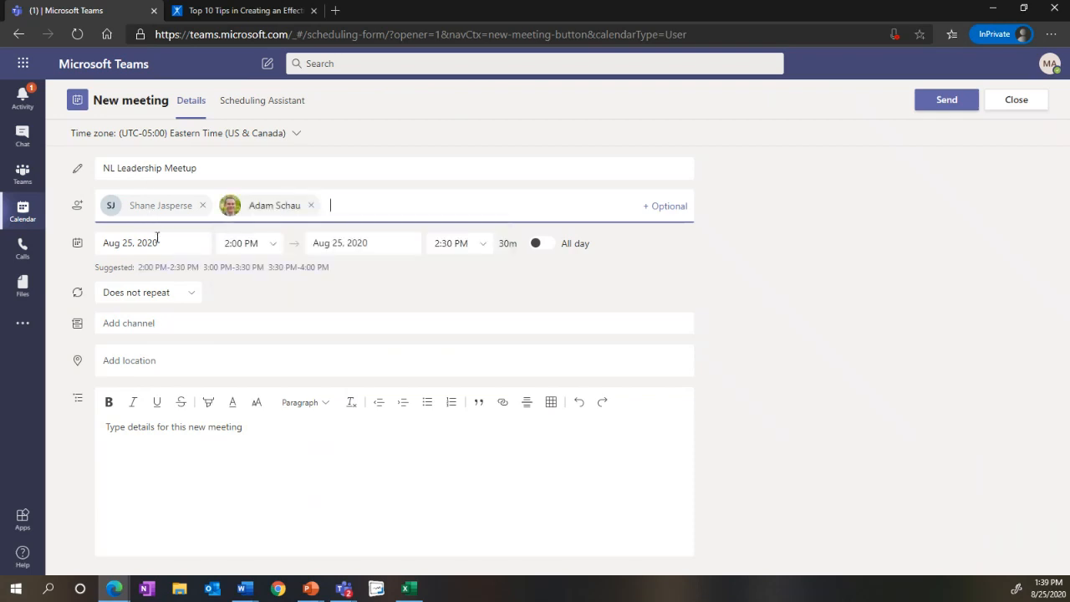
Step: Choose the suggested 2:00 PM-2:30 PM slot, check attendee availability in the Scheduling Assistant, and send the meeting invitation
left_click(169, 268)
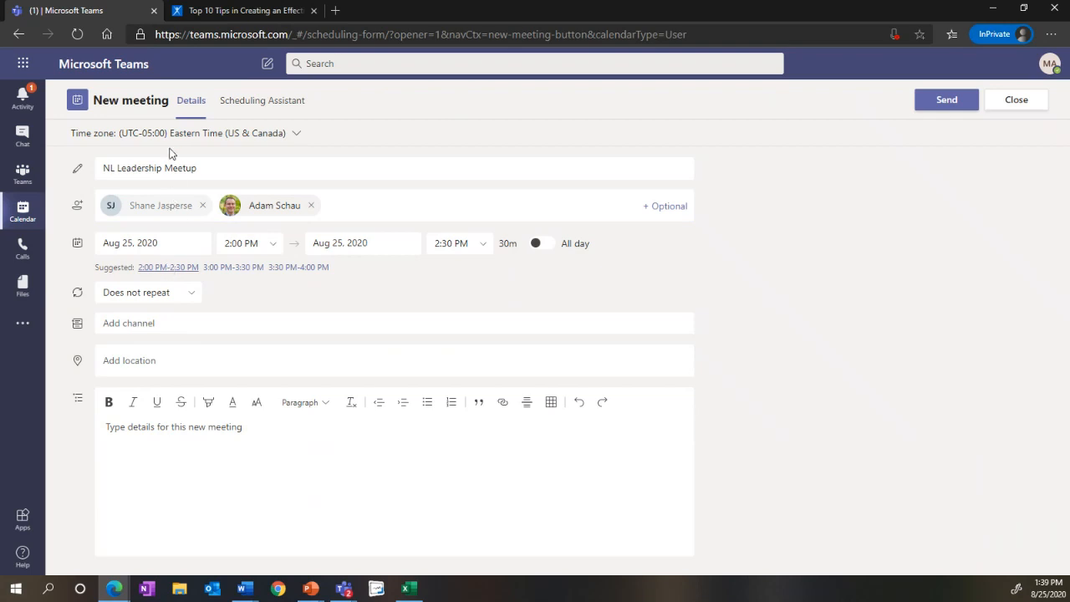
left_click(235, 107)
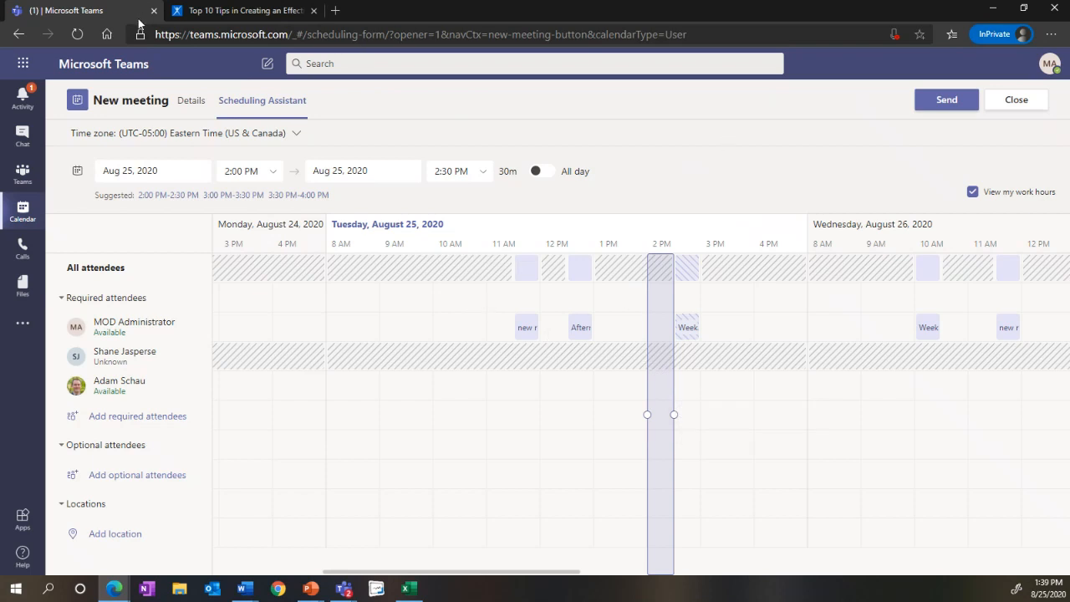
left_click(196, 101)
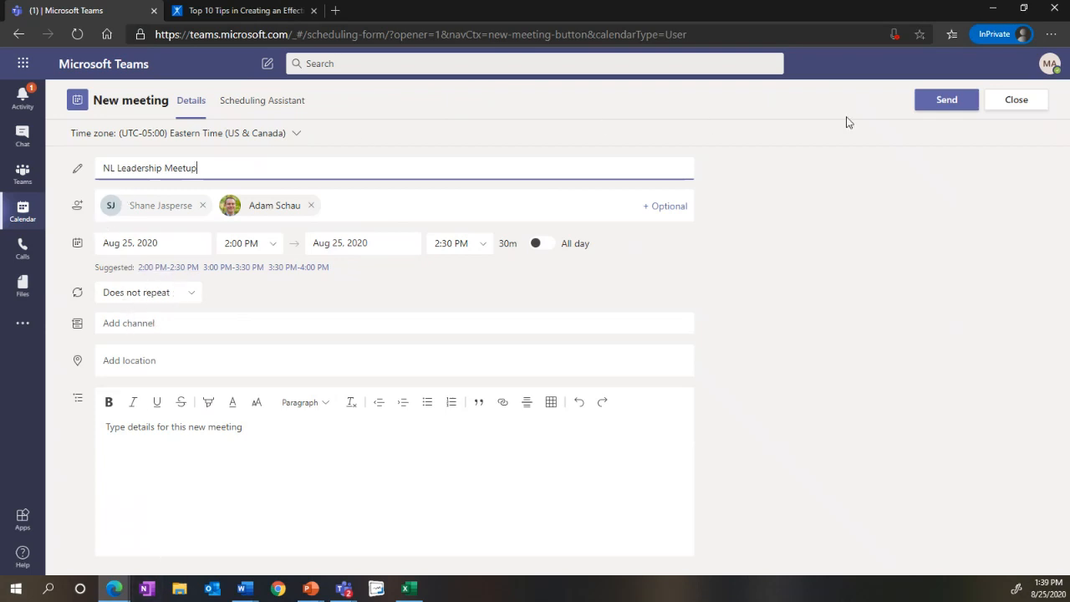
left_click(948, 101)
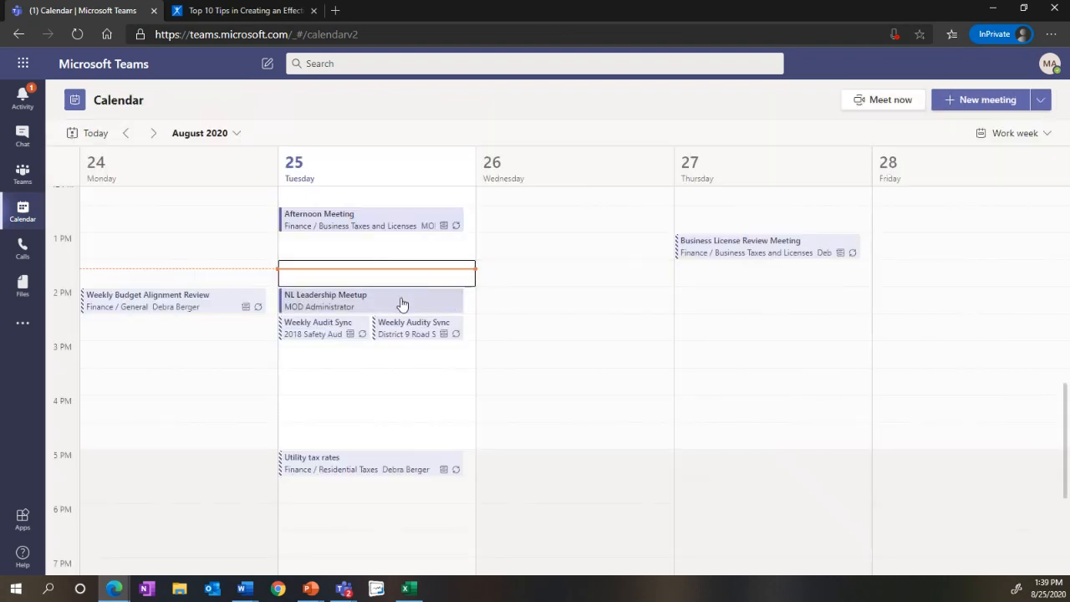
Step: Examine the NL Leadership Meetup's chat and files, including where its conversation sits among the recent chats
double_click(342, 303)
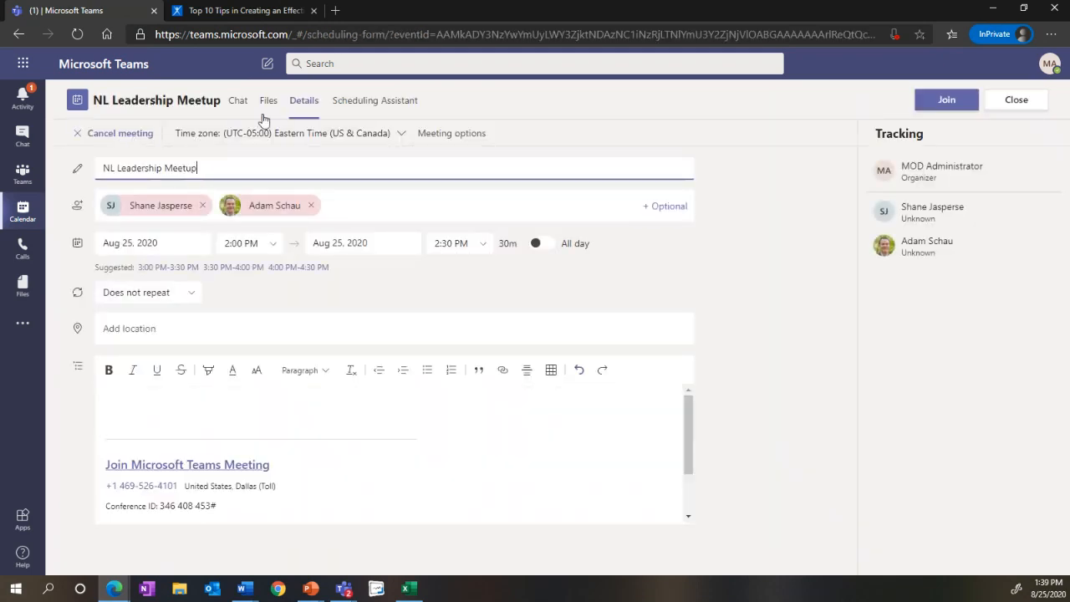
left_click(245, 104)
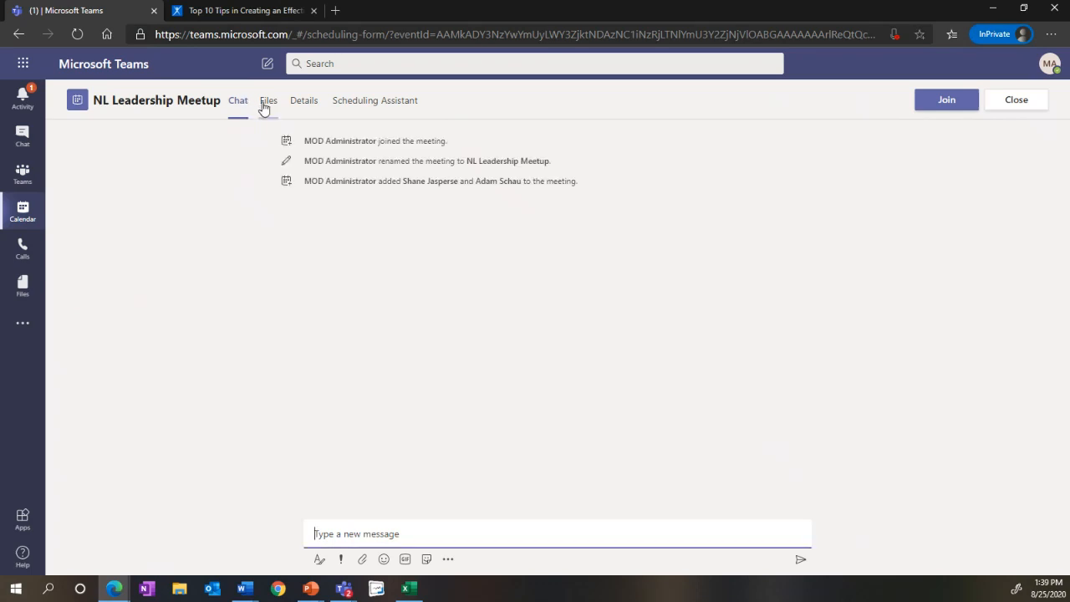
left_click(266, 106)
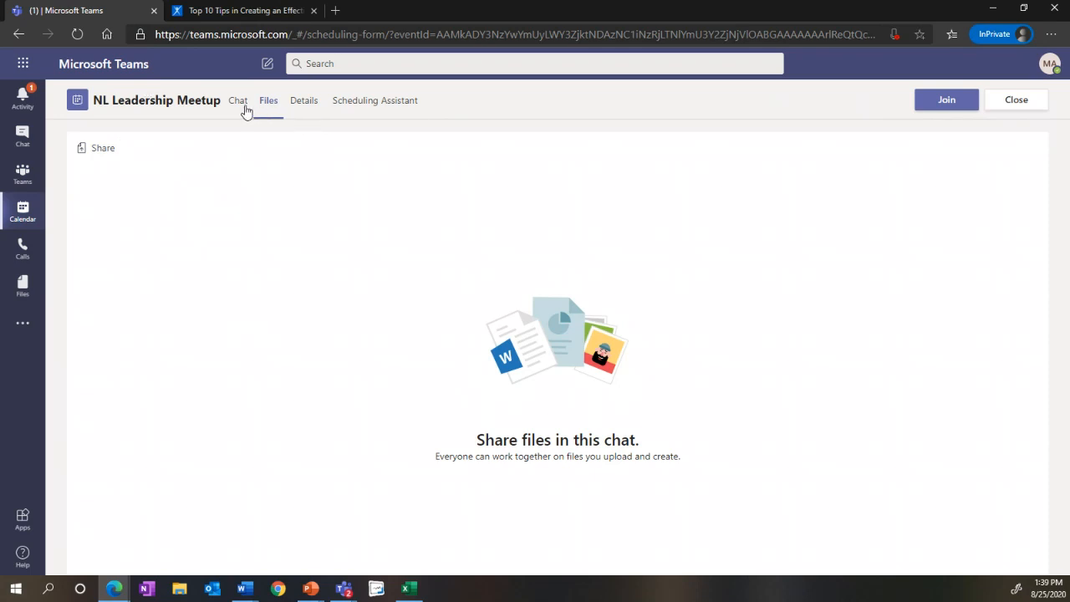
left_click(239, 101)
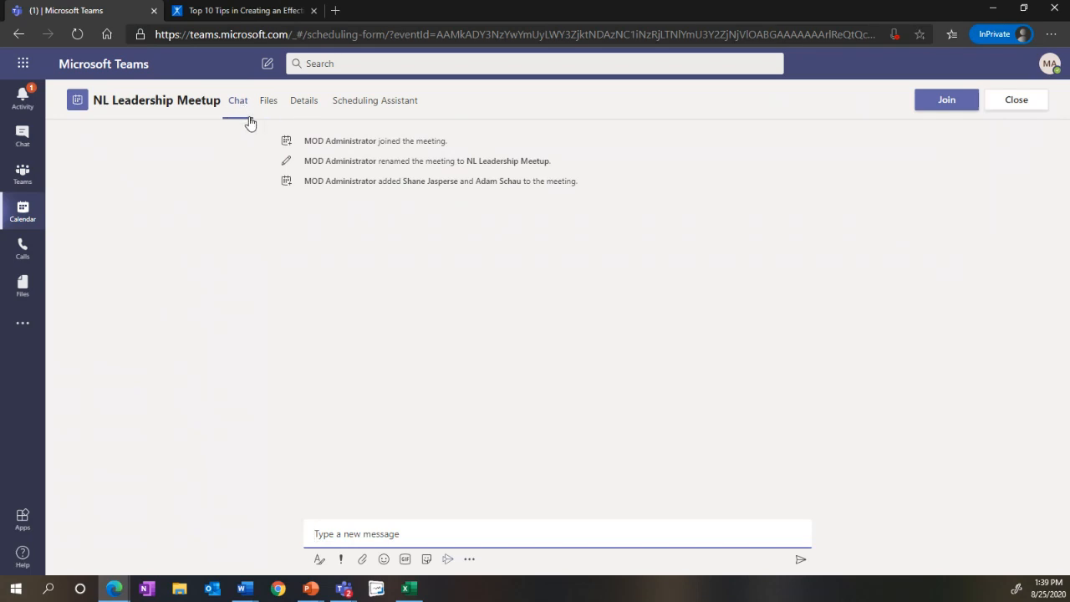
left_click(32, 155)
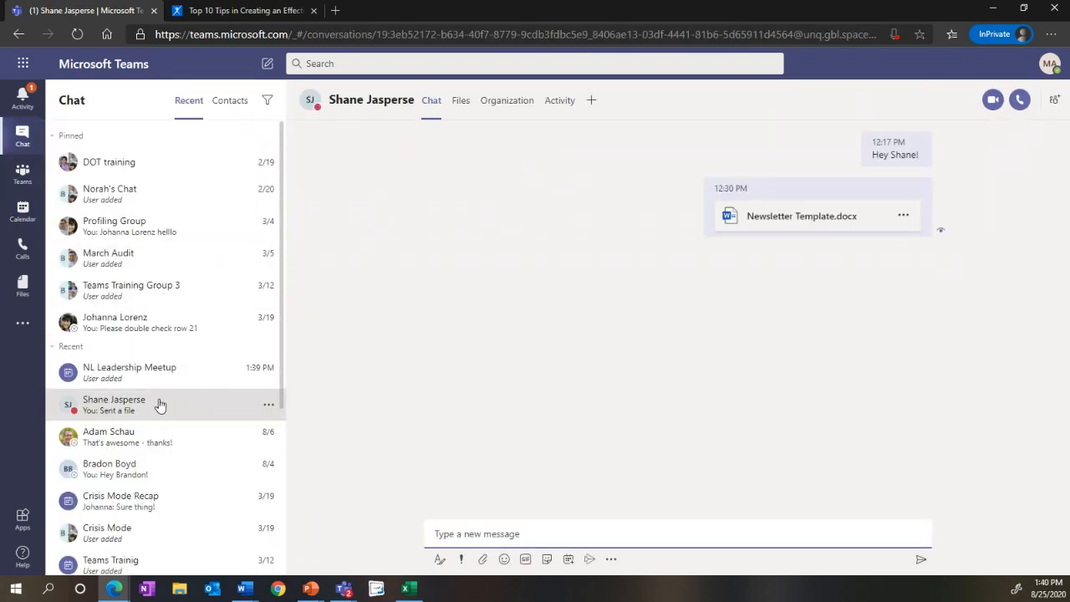
Step: Start a formatted new conversation in the Newsletter Ninjas General channel with the subject "Post your favorite coworker photo"
left_click(18, 173)
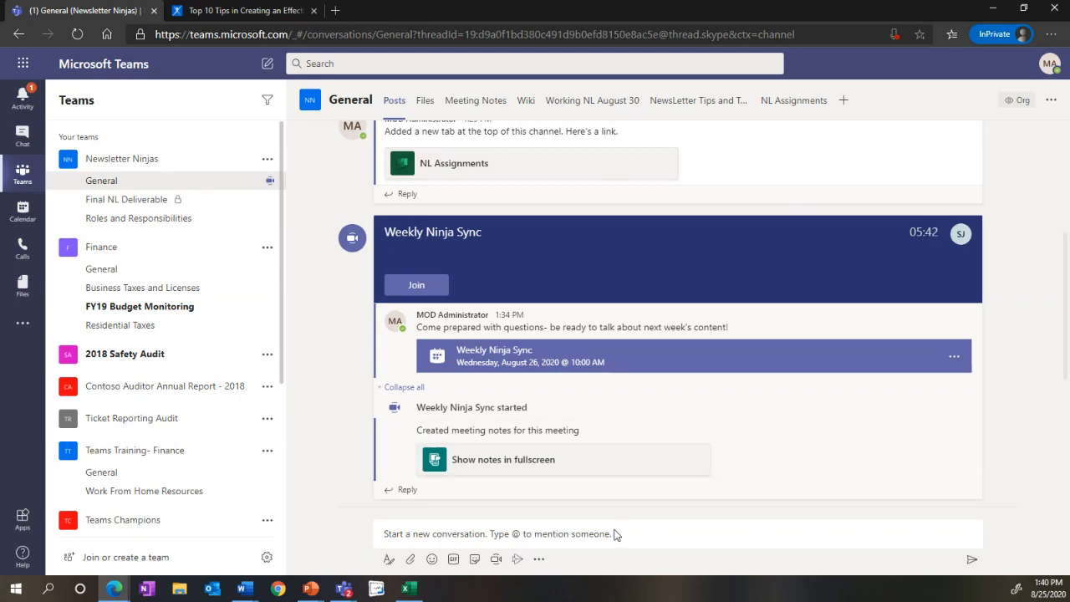
left_click(401, 491)
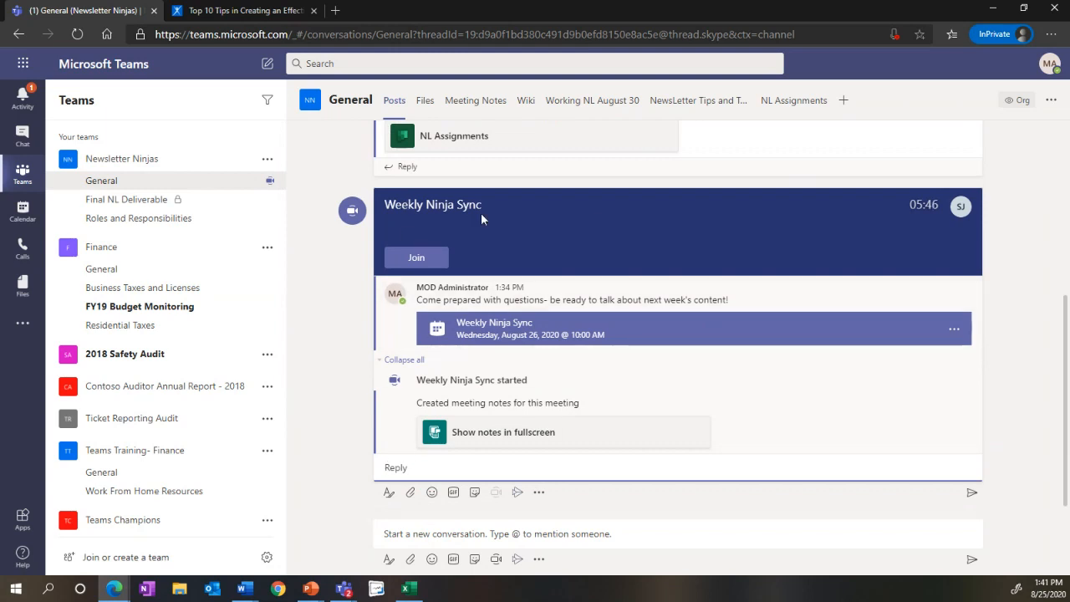
left_click(429, 532)
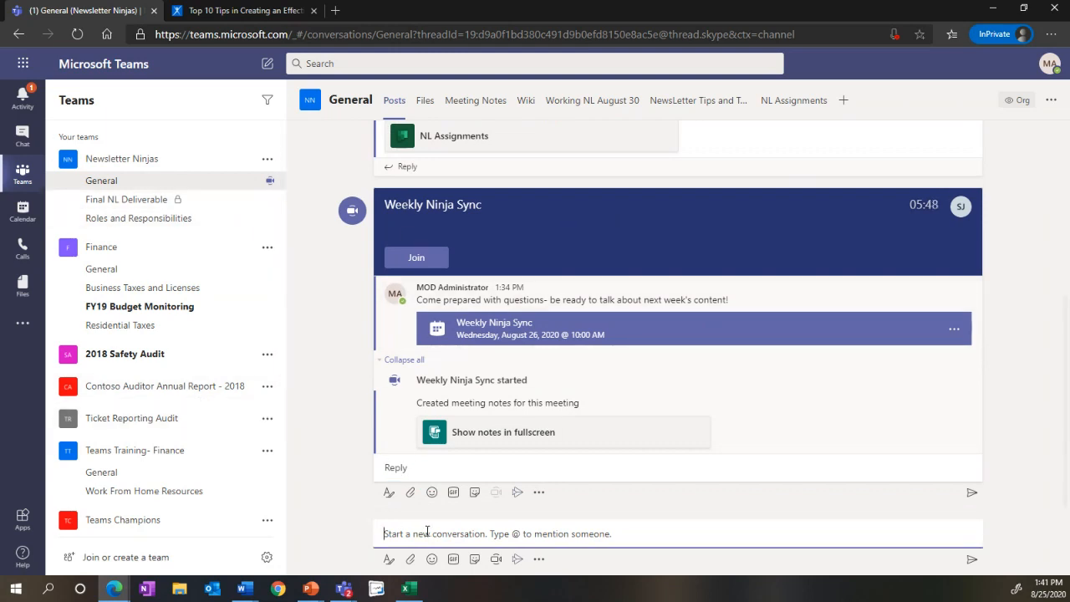
left_click(390, 560)
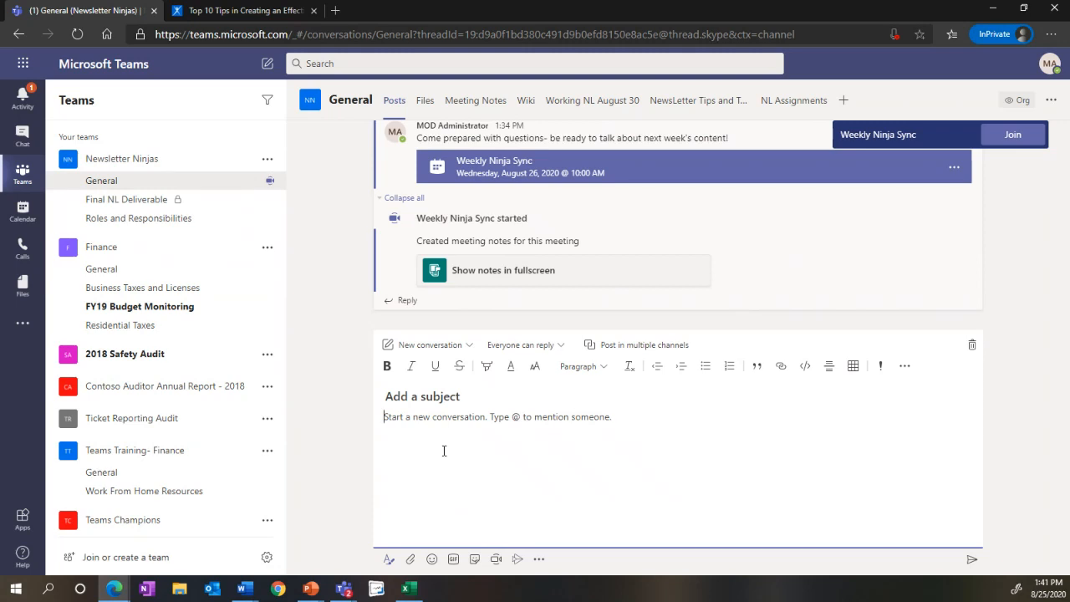
left_click(464, 399)
type("Post your favorite c")
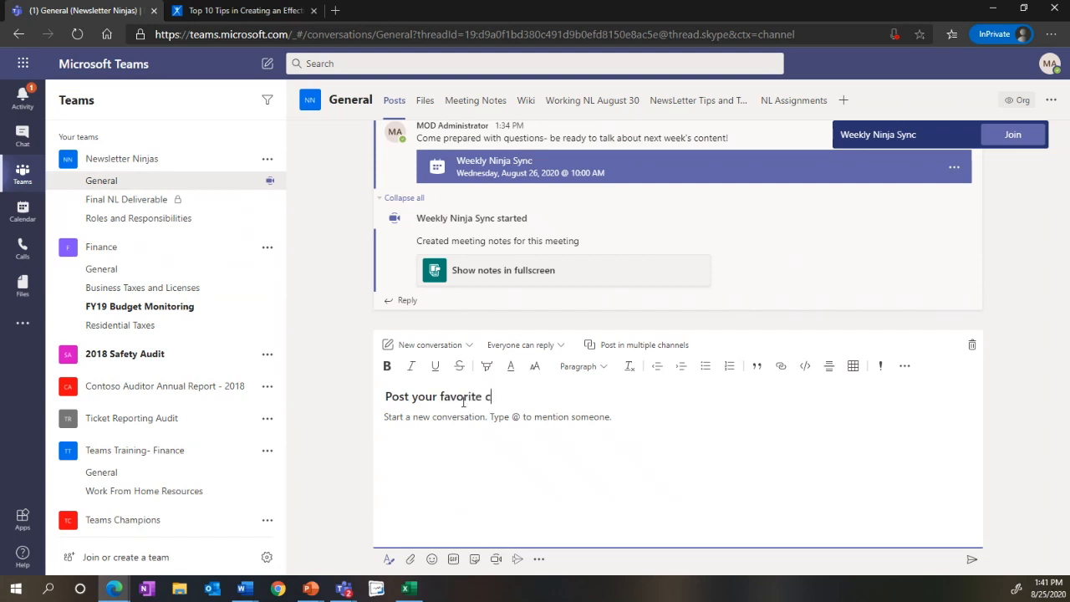
type("oworker photo")
type("@ment")
type("ion ")
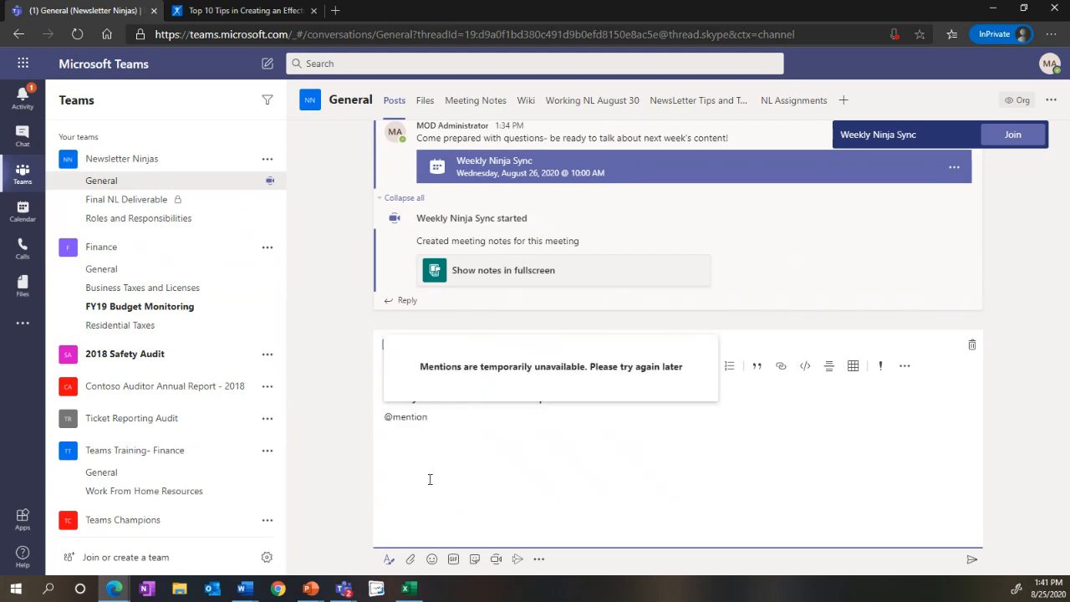
type("somoen who")
key("BackSpace")
key("BackSpace")
key("BackSpace")
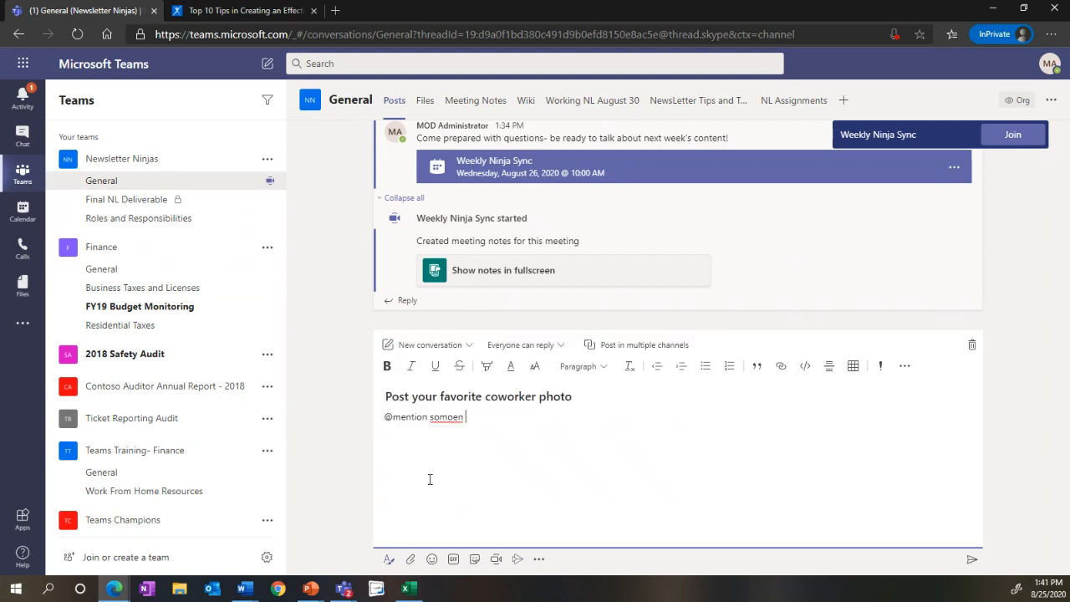
key("BackSpace")
key("BackSpace")
key("BackSpace")
key("BackSpace")
type("eone who will laugh")
left_click(972, 559)
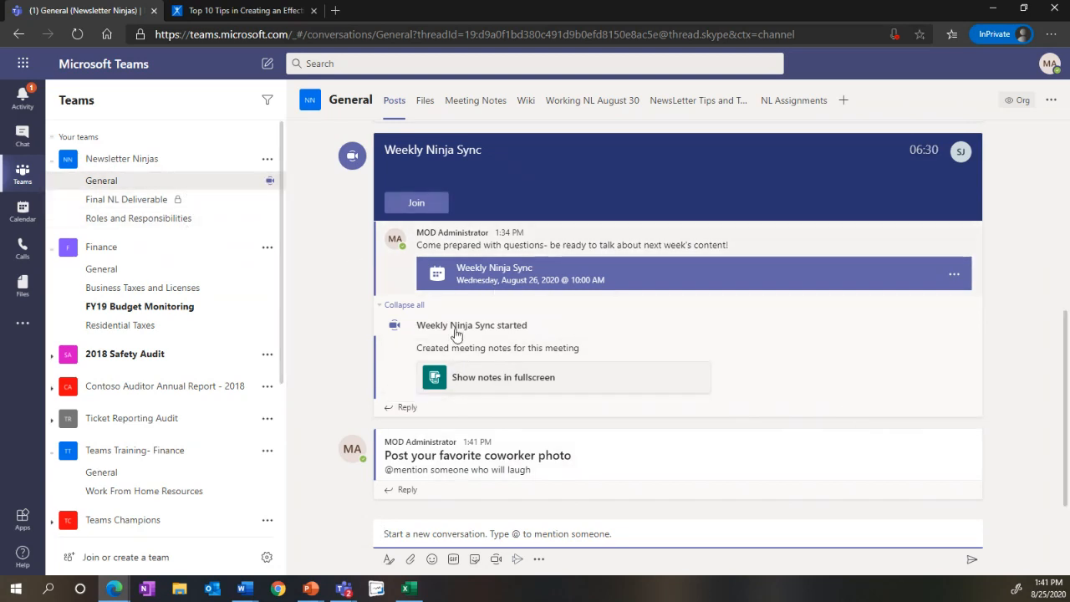
Step: Save the "Post your favorite coworker photo" message for quick access
left_click(419, 495)
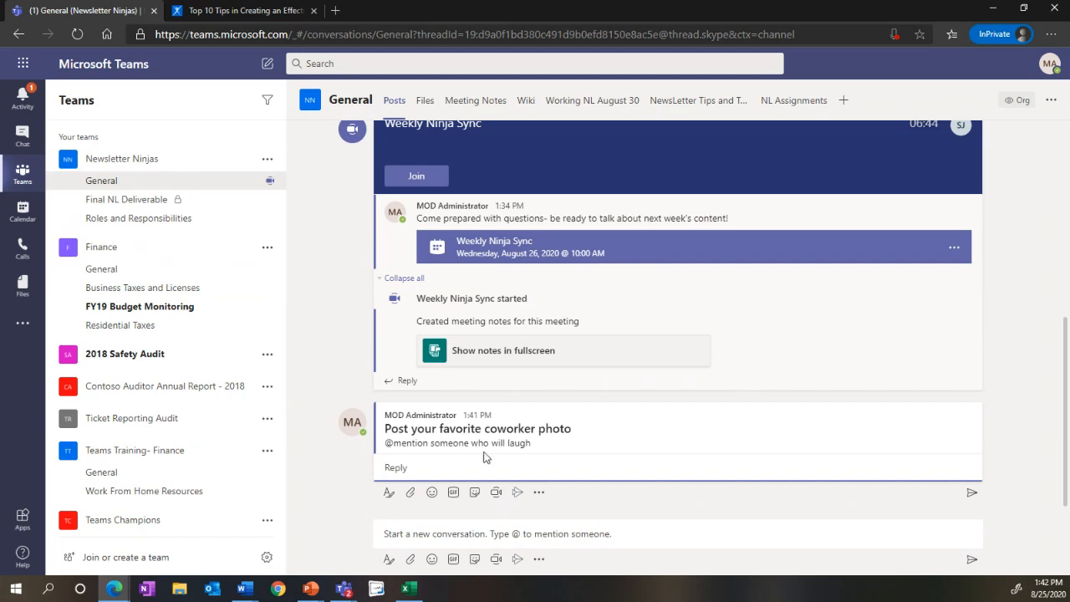
left_click(482, 528)
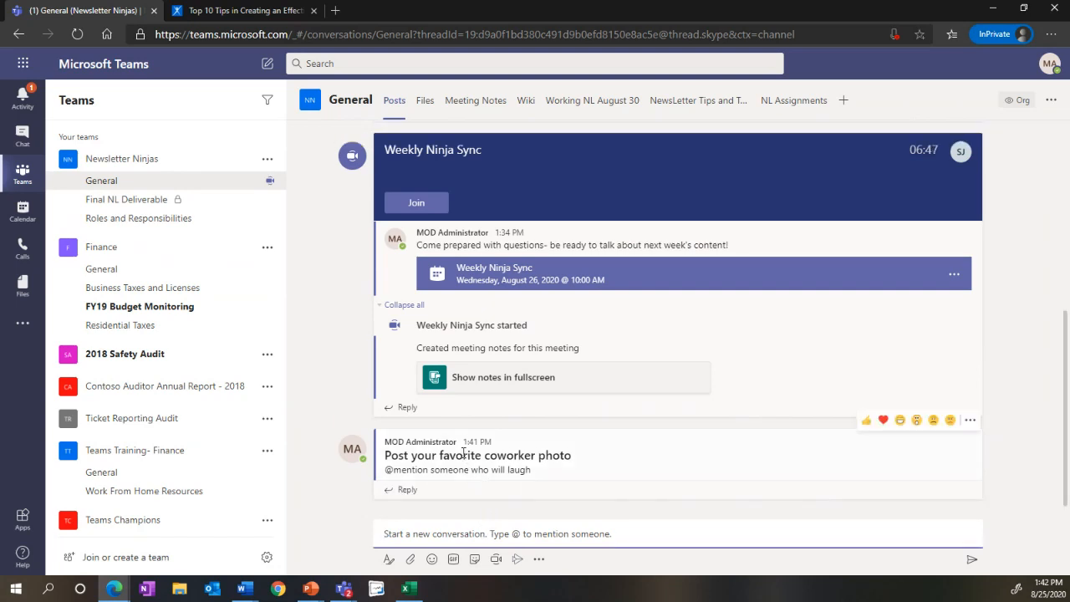
left_click(969, 421)
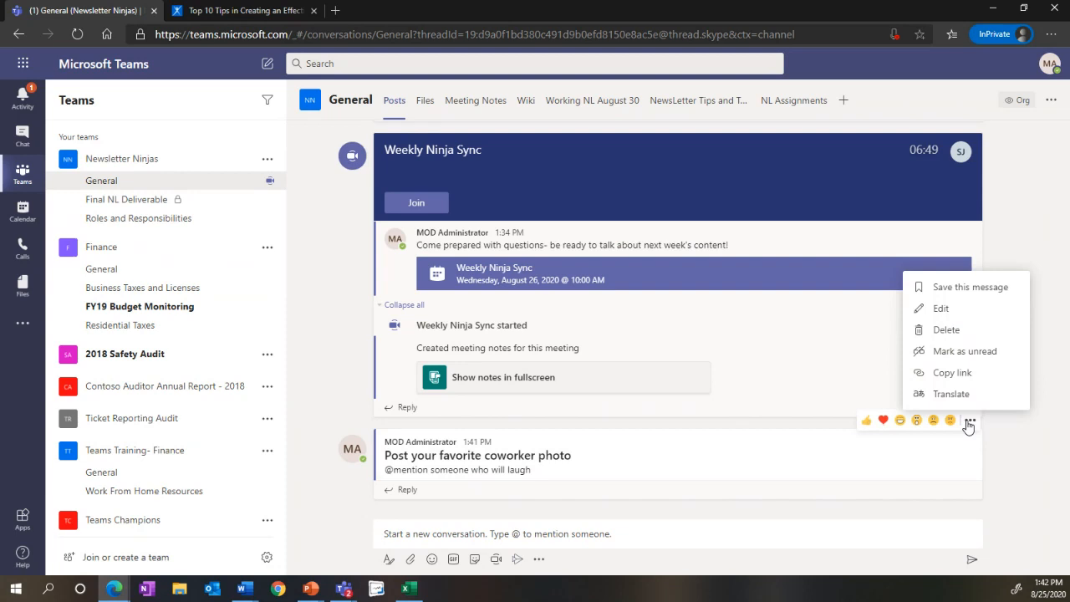
left_click(940, 289)
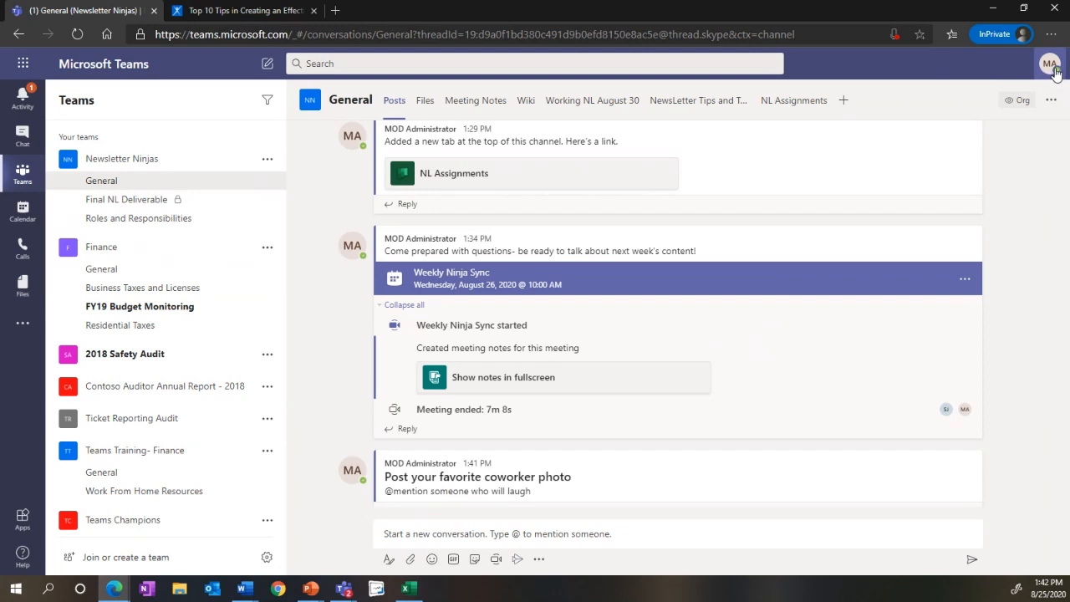
Step: Look through the account's saved messages and view the saved Finance/General post from 3/3
left_click(1050, 65)
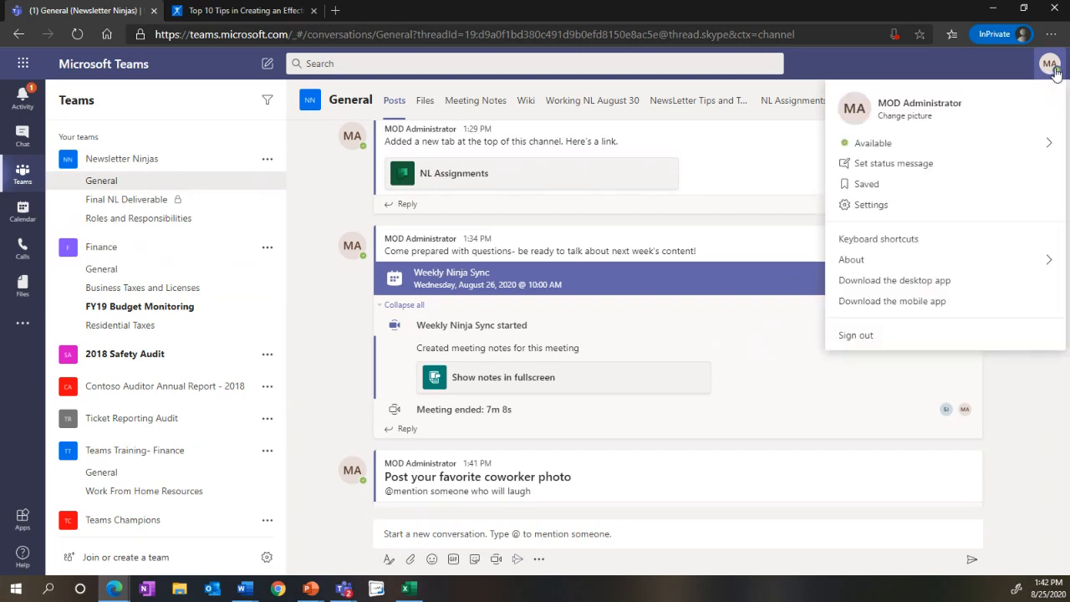
left_click(870, 185)
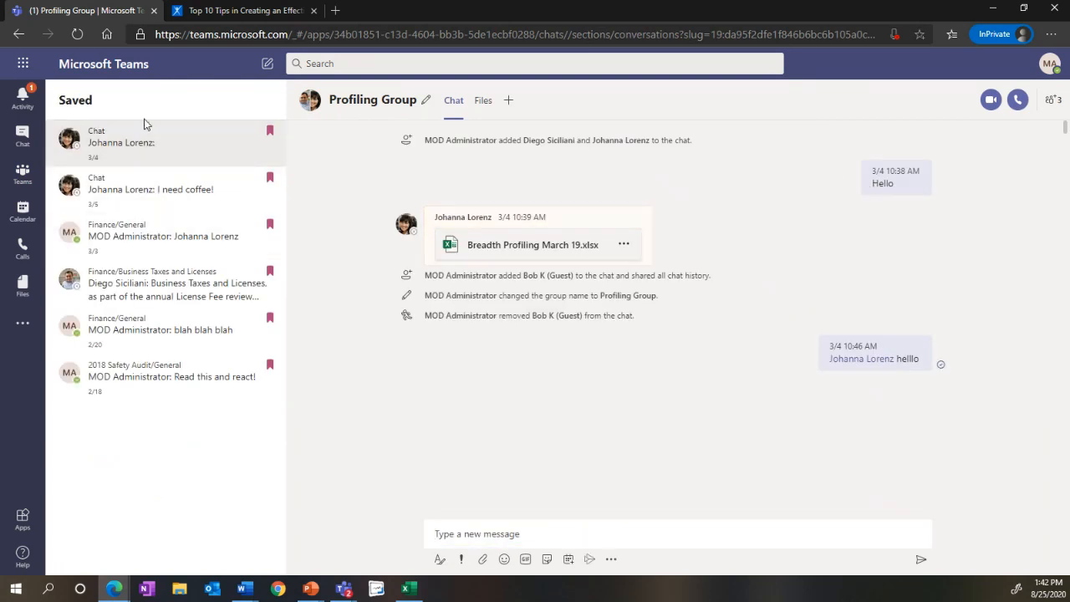
left_click(143, 225)
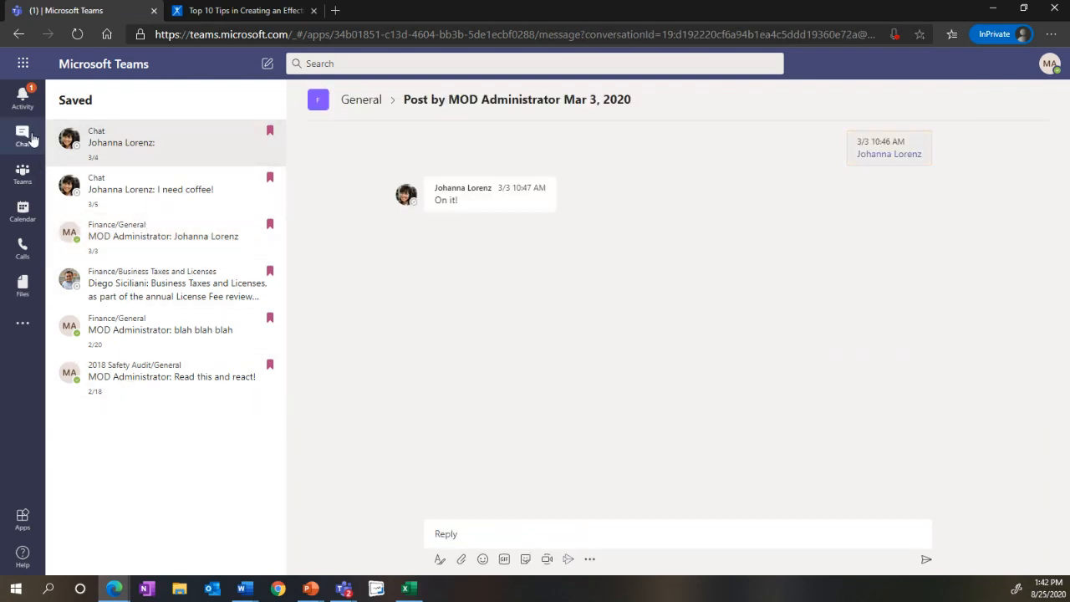
Step: Check whether the coworker photo post in General is saved, and return to the saved messages list
left_click(28, 173)
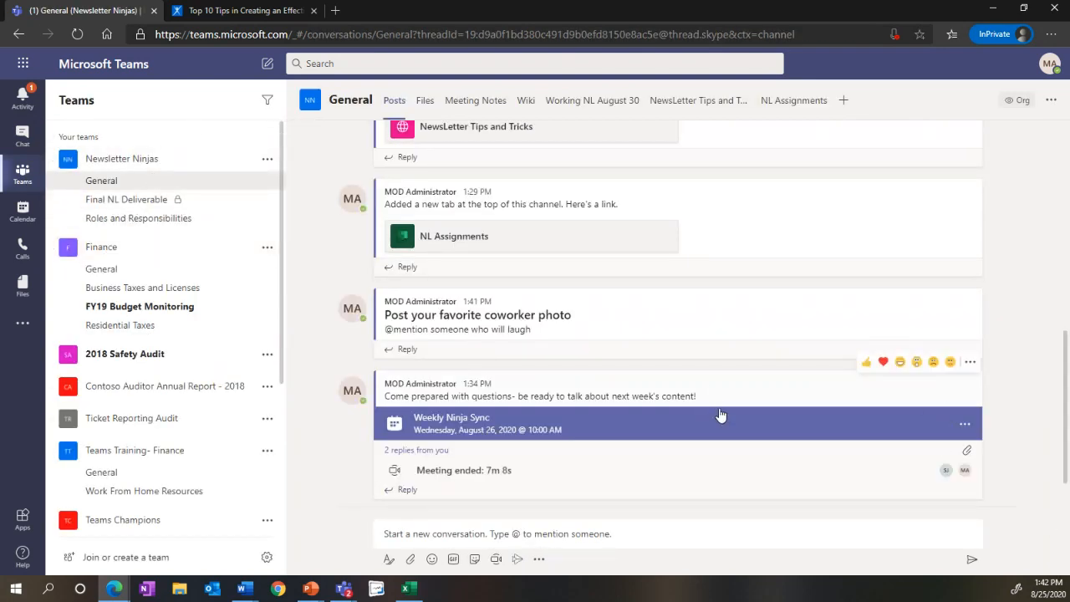
left_click(970, 279)
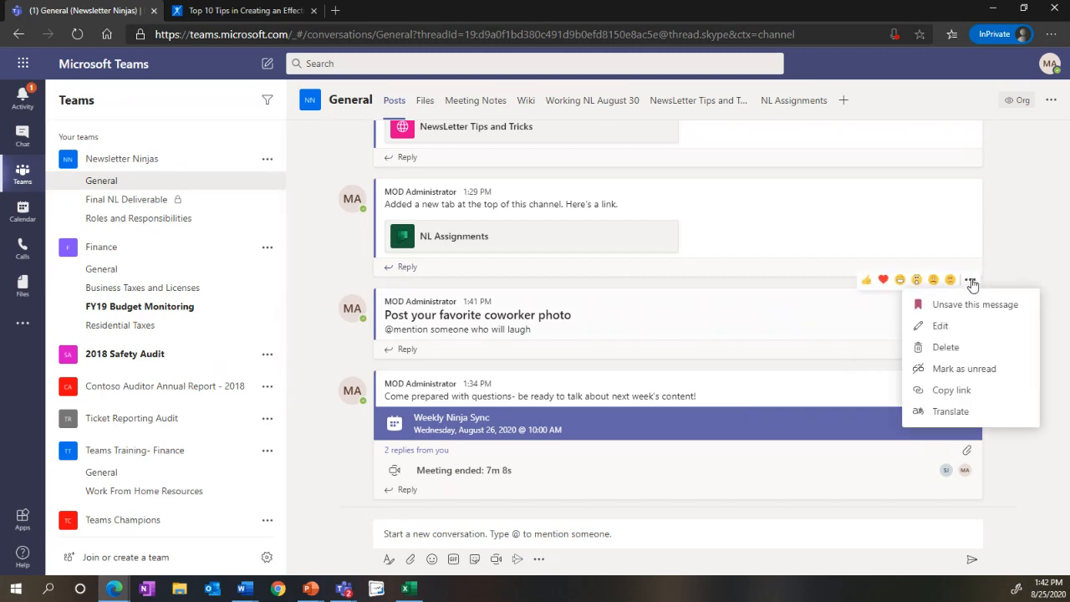
left_click(1050, 63)
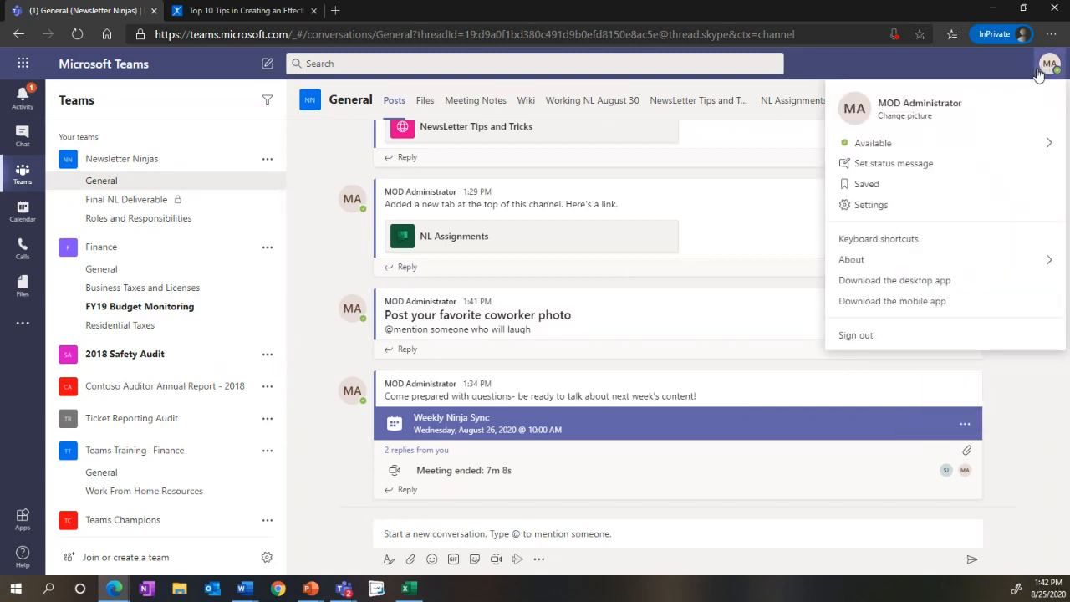
left_click(897, 185)
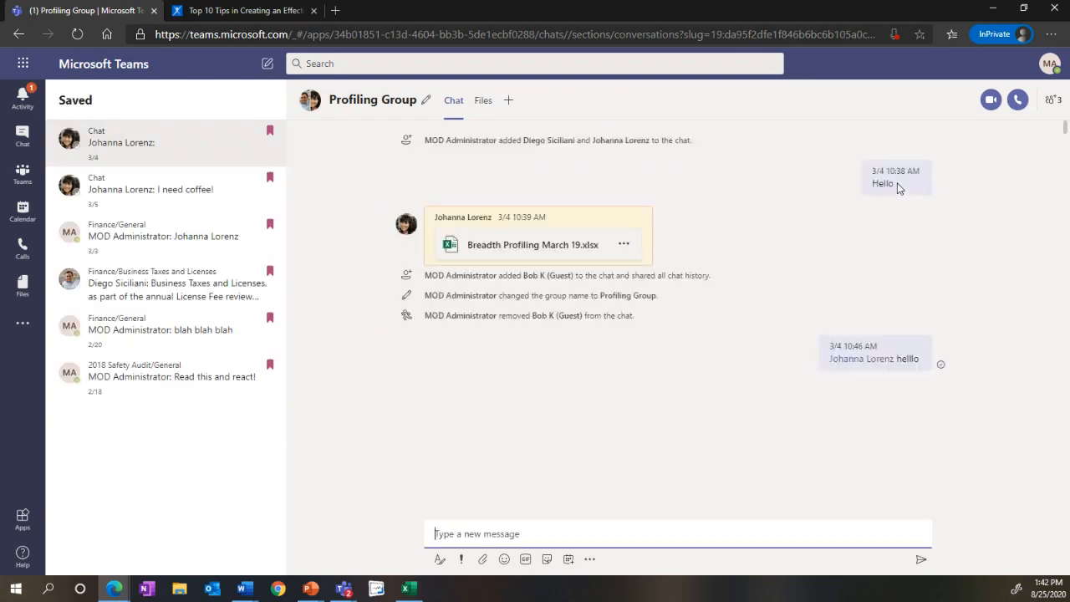
Step: View the saved Finance/General post and the recent chats, and go back to the Newsletter Ninjas team's General channel
mouse_move(898, 185)
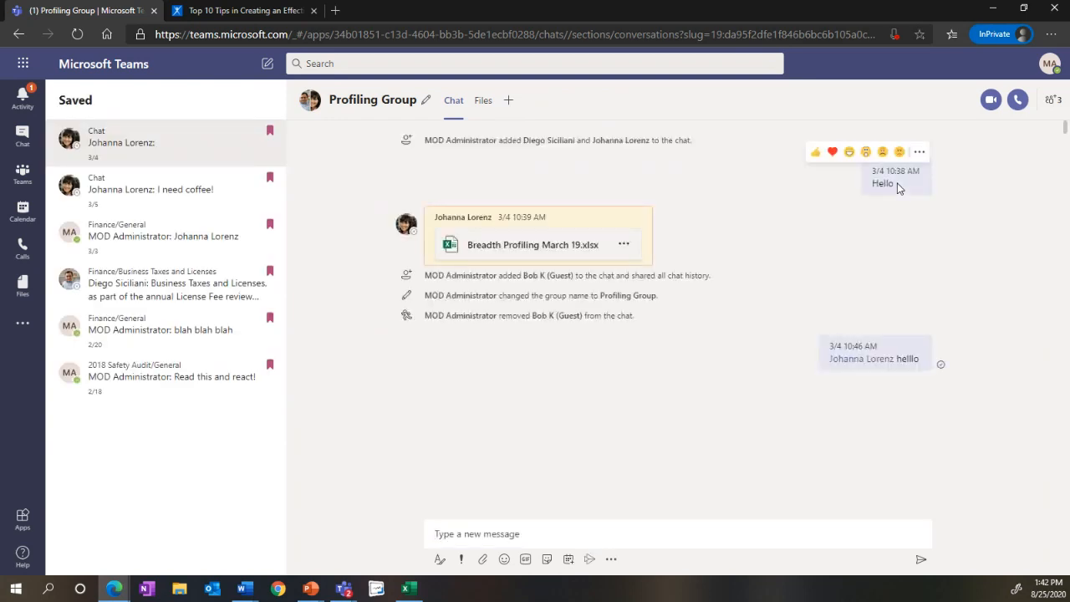
left_click(210, 239)
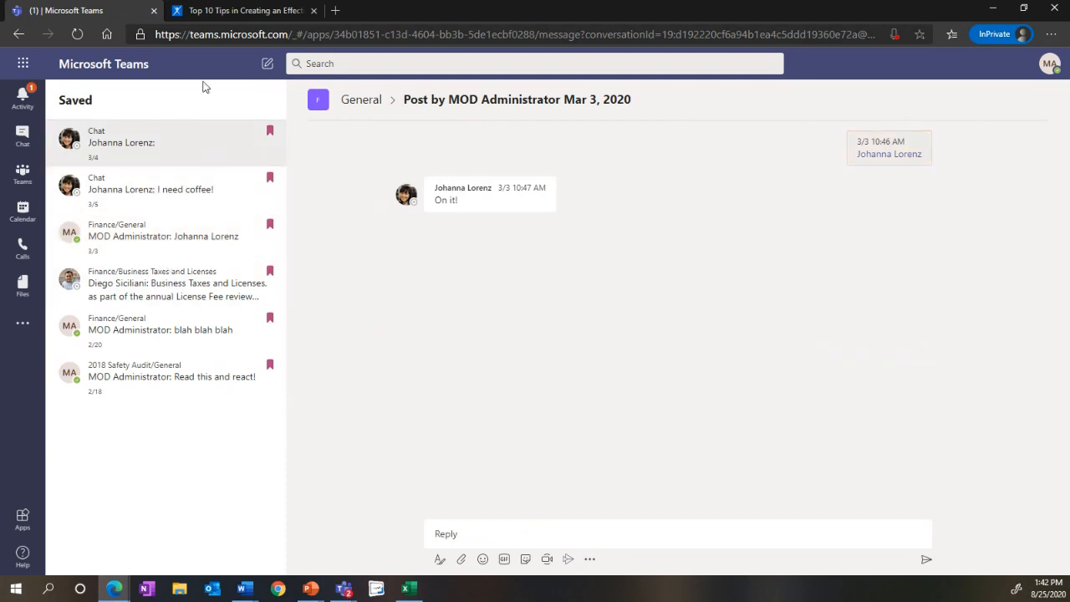
left_click(26, 149)
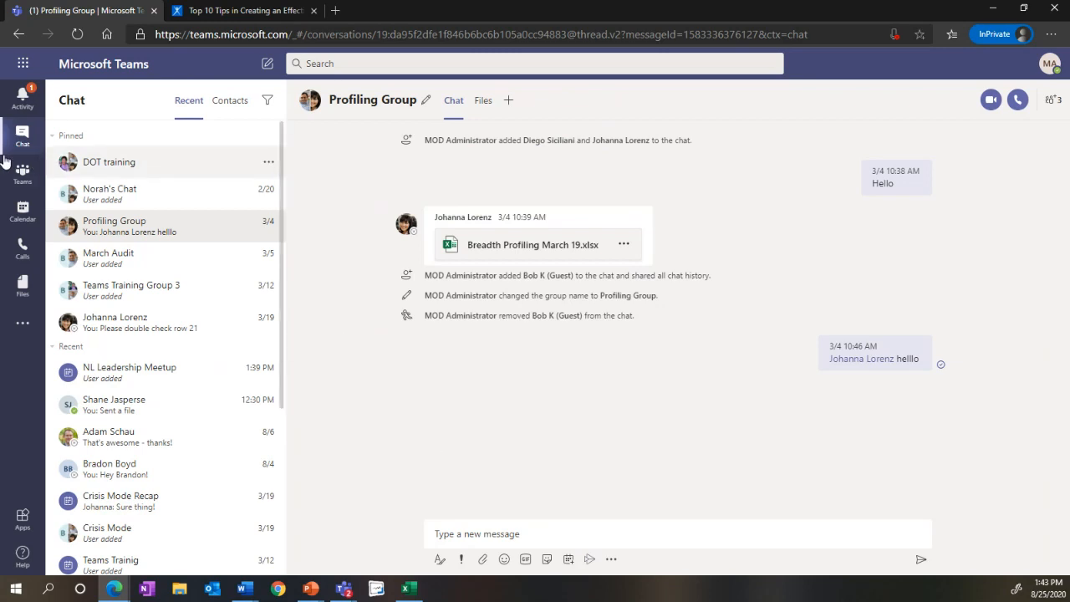
left_click(10, 182)
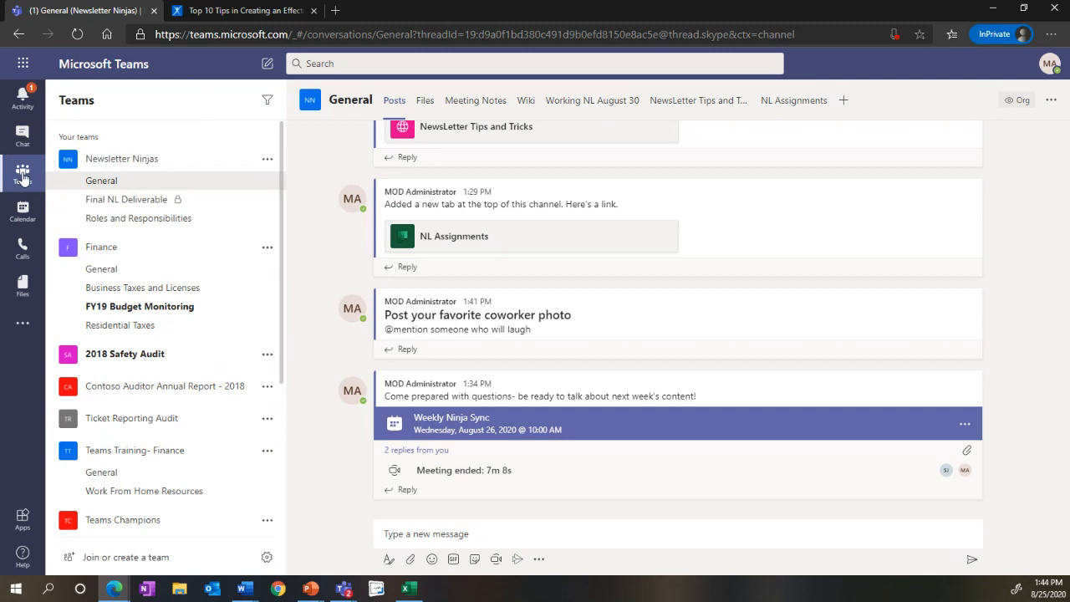
Step: Open Microsoft Forms in a new browser tab by searching the web for "forms", and dismiss its welcome dialog
left_click(335, 10)
type("forms.com")
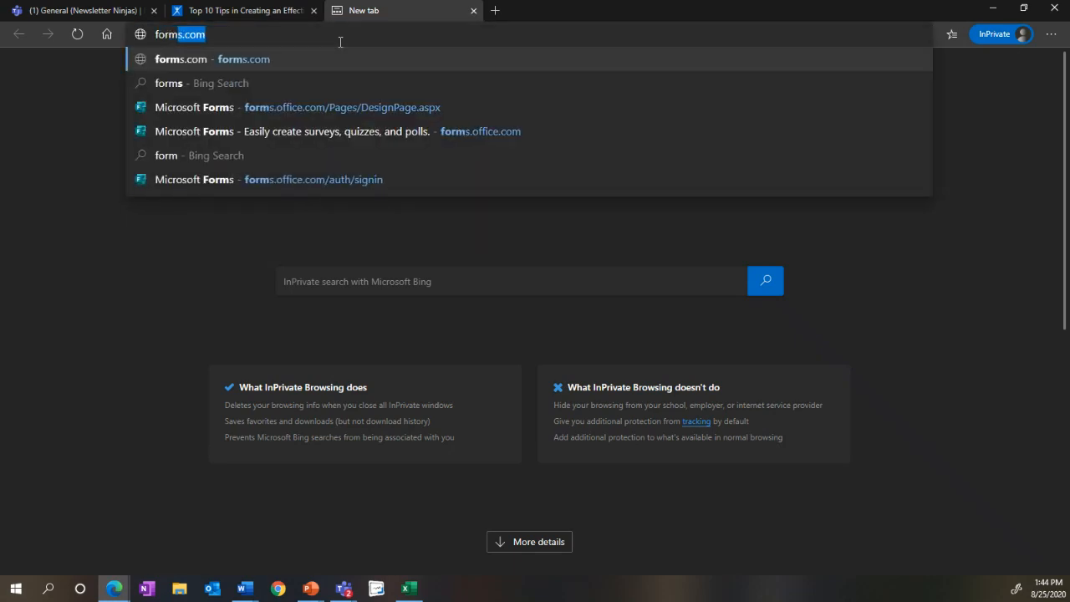
key("Return")
left_click(340, 35)
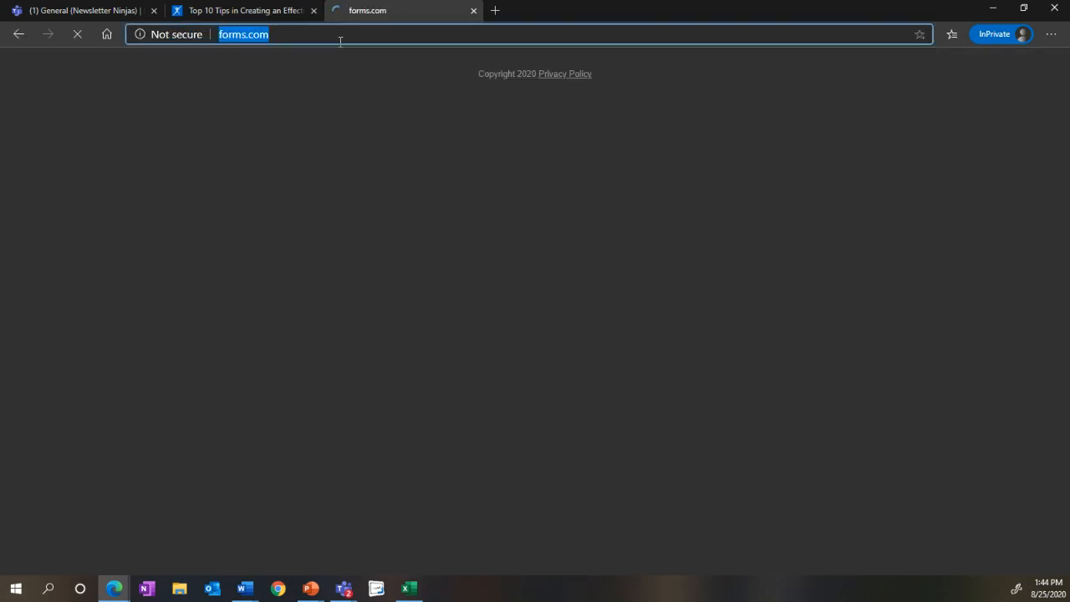
type("forms")
key("Delete")
key("Return")
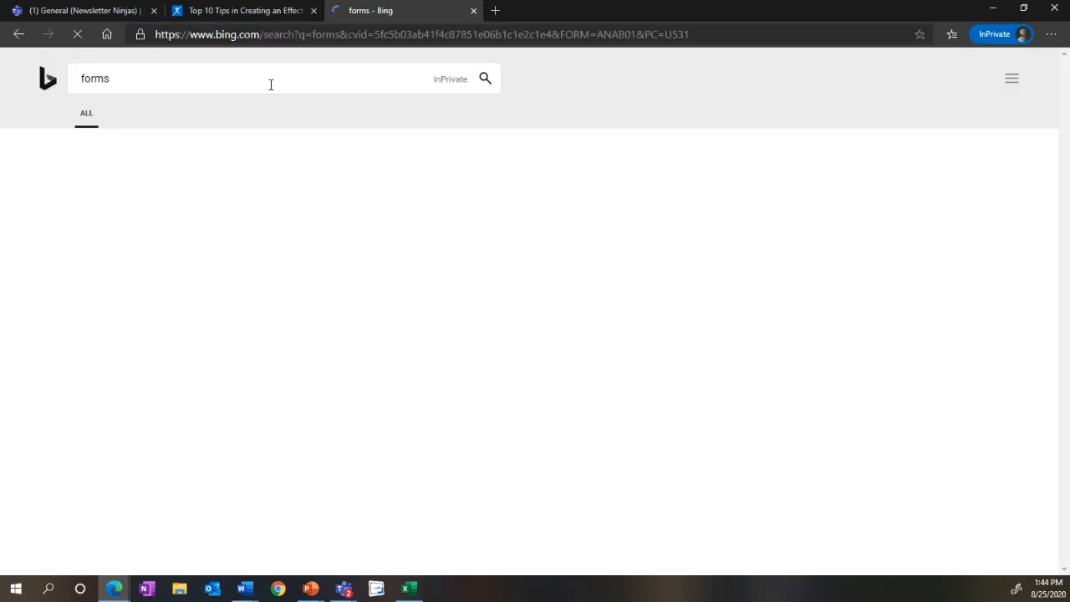
left_click(139, 278)
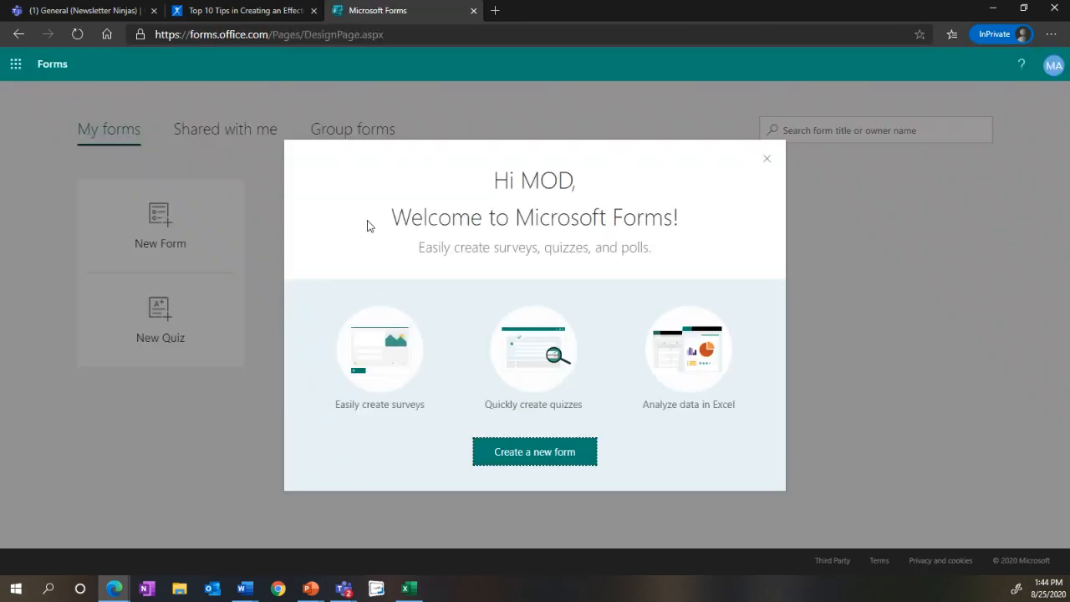
left_click(769, 160)
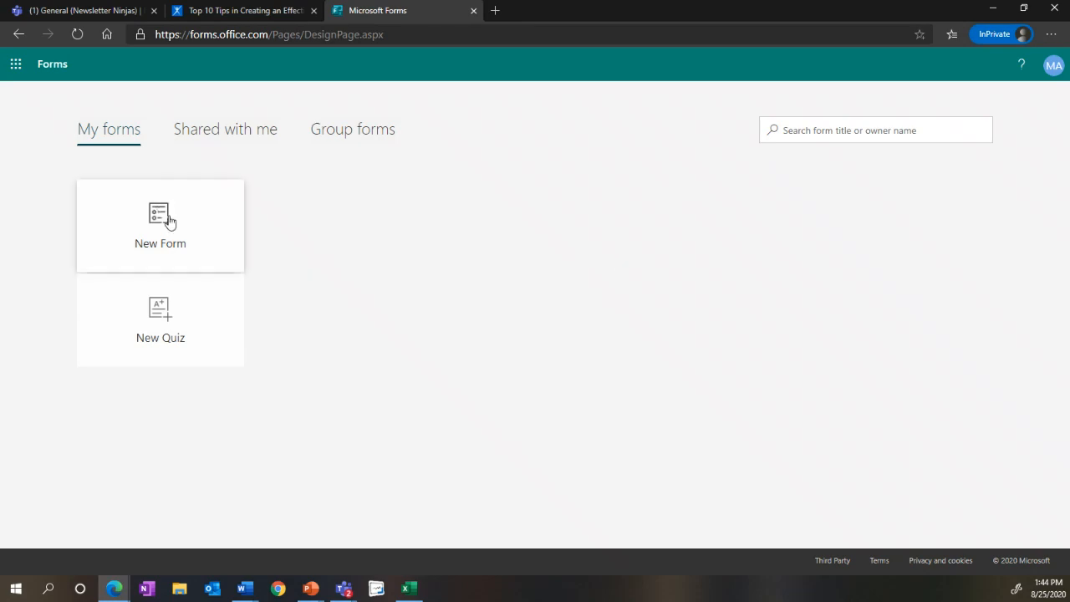
Step: Create a new form titled "NL Survey"
left_click(182, 237)
left_click(390, 236)
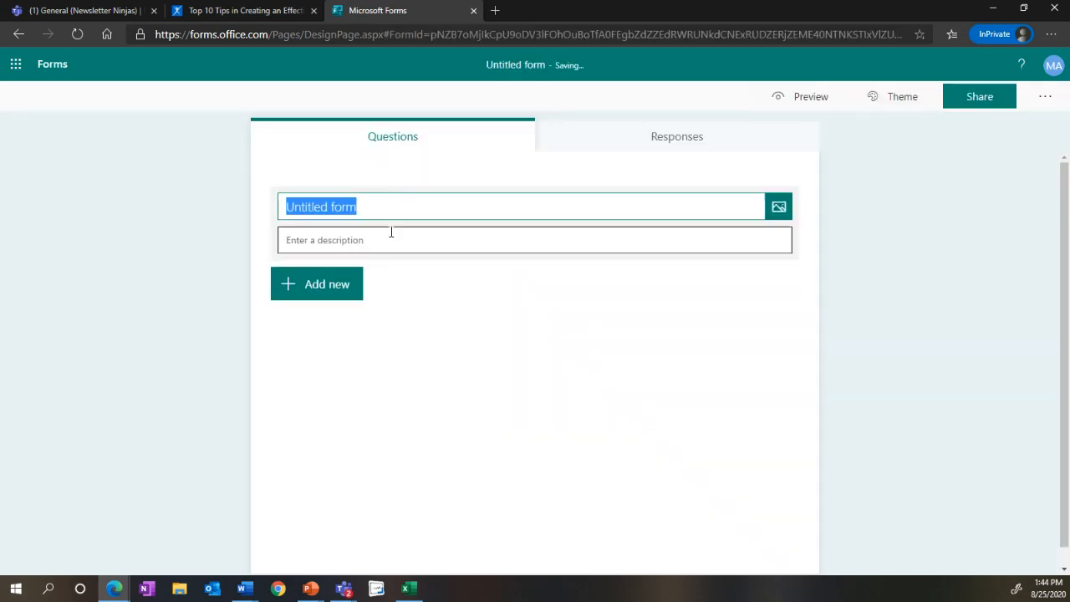
type("NL Survey")
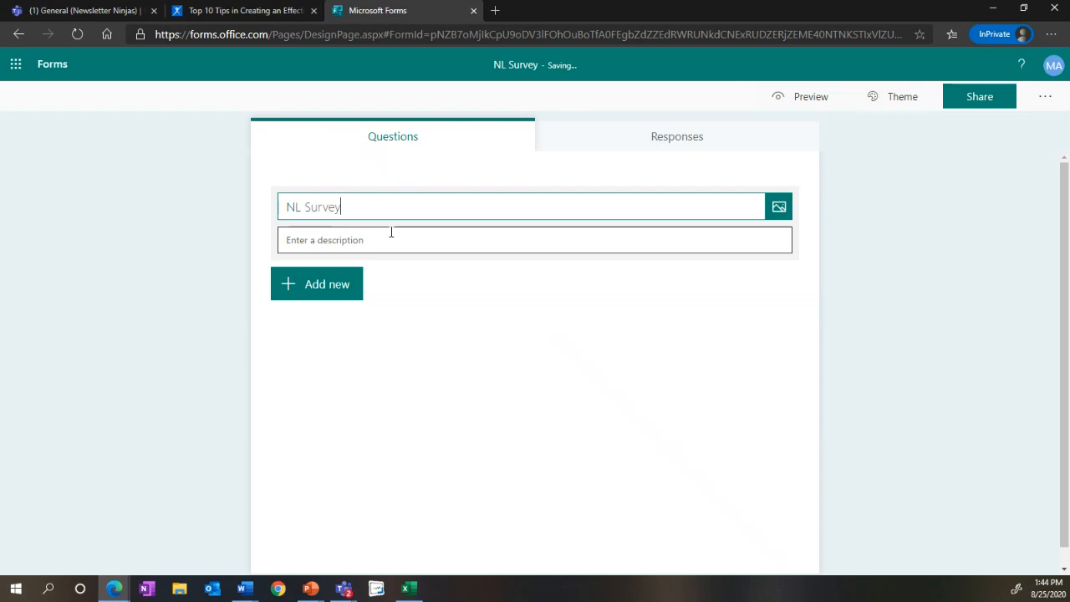
Step: Add a choice question "Do you like the Newsletter?" with the suggested answers Yes and No
left_click(329, 281)
left_click(342, 284)
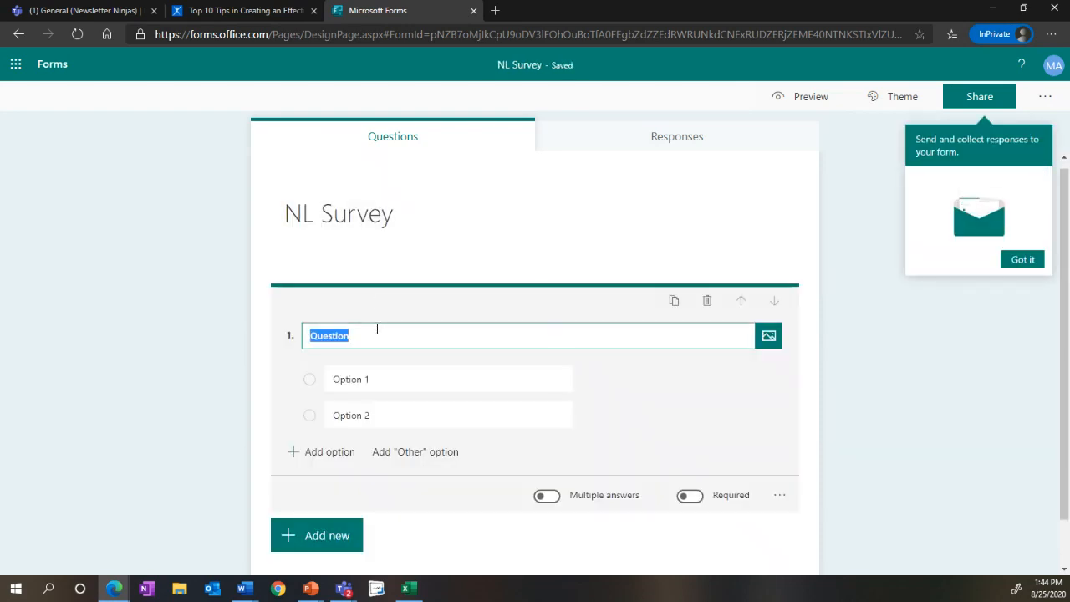
type("Do you like the Ne")
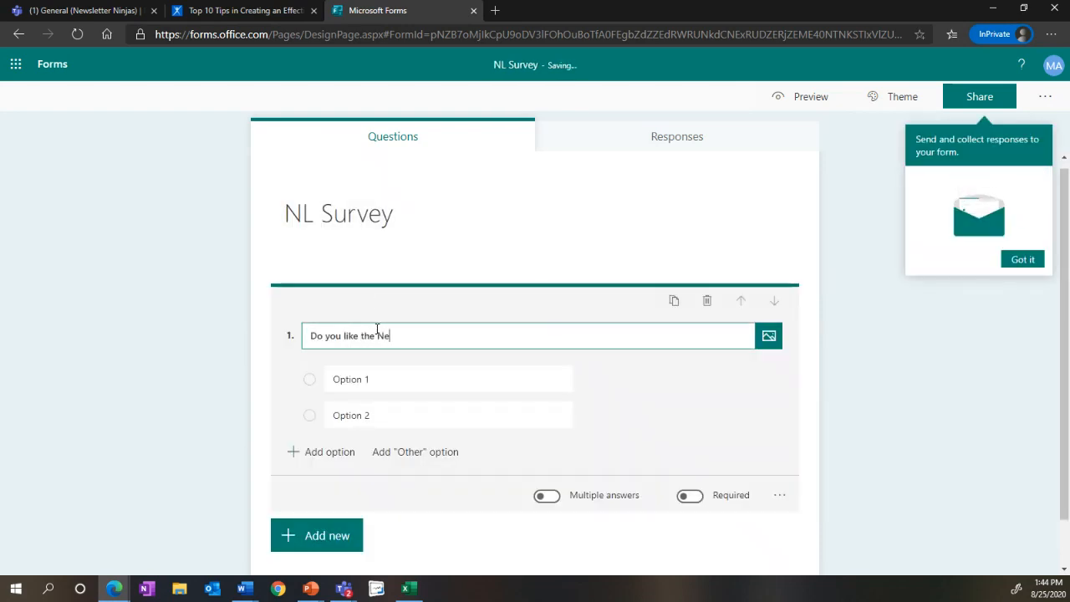
type("wsletter?")
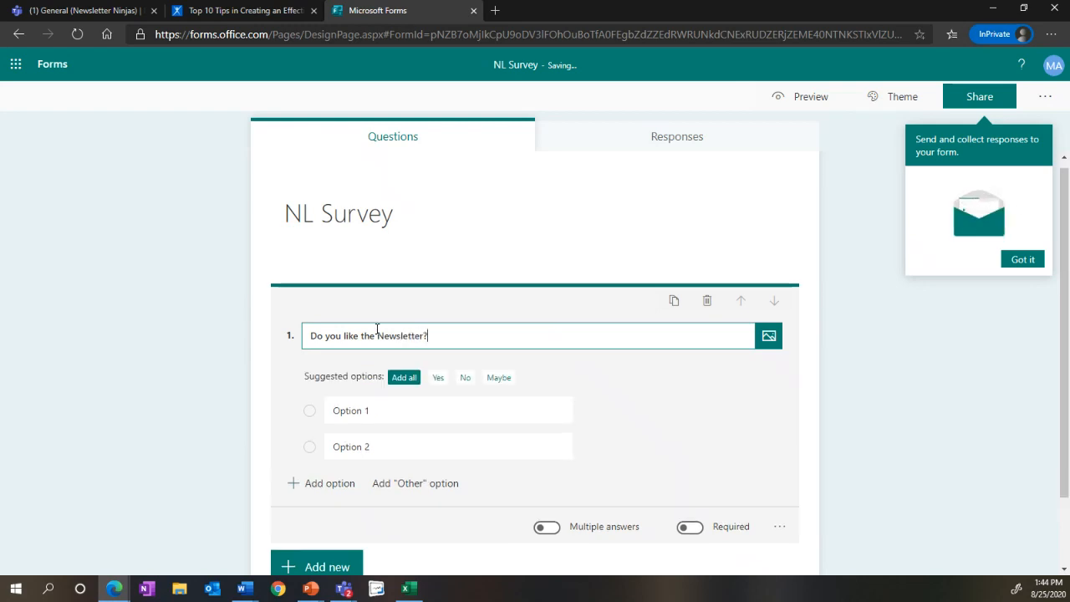
left_click(438, 378)
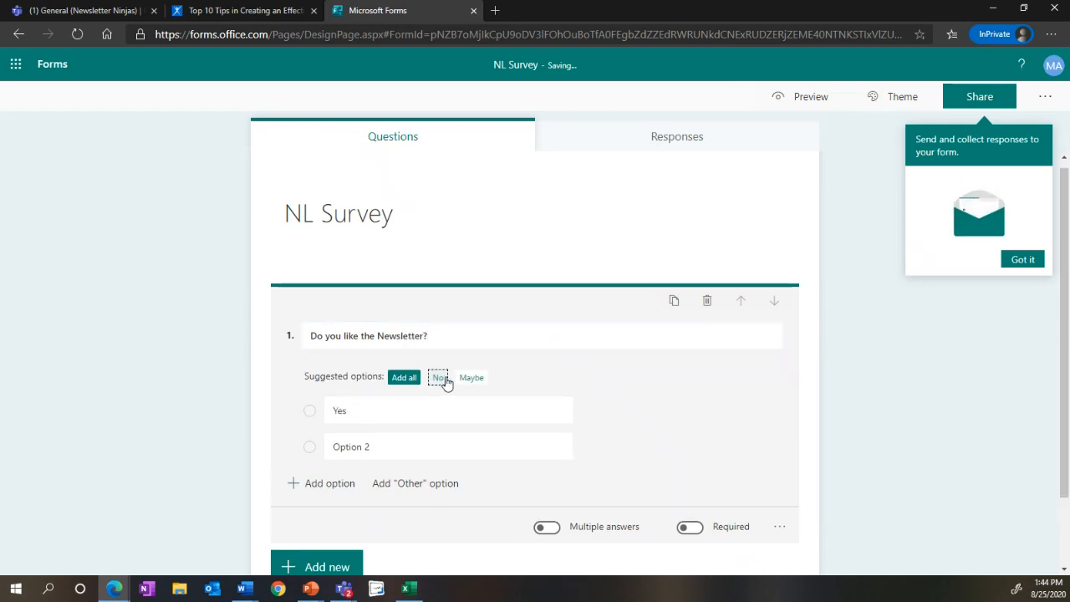
left_click(438, 377)
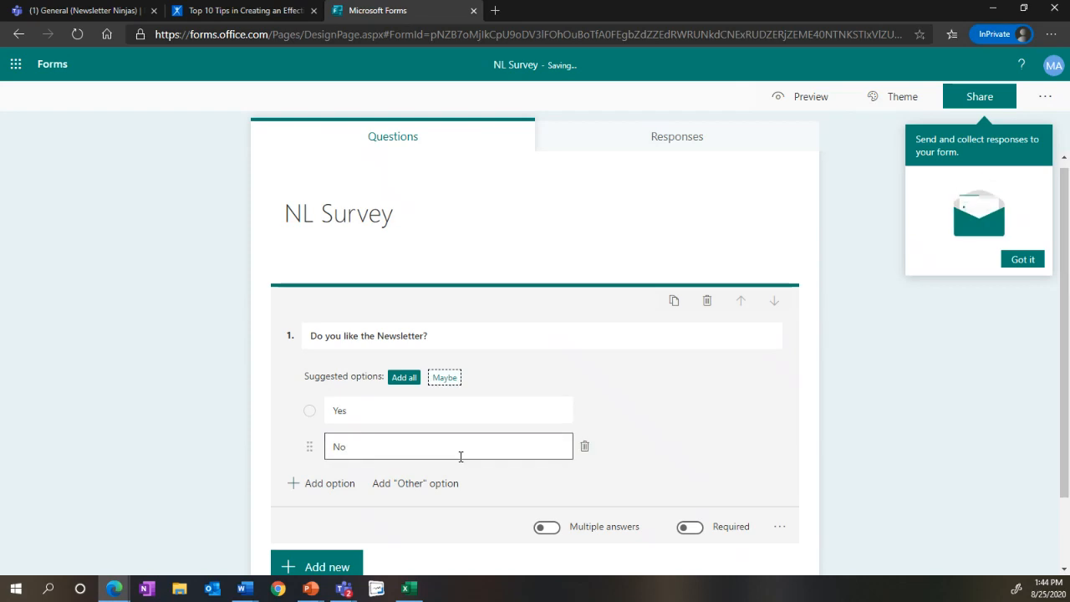
Step: Apply the outer-space theme with the rocket and planet to the survey
left_click(913, 104)
left_click(947, 205)
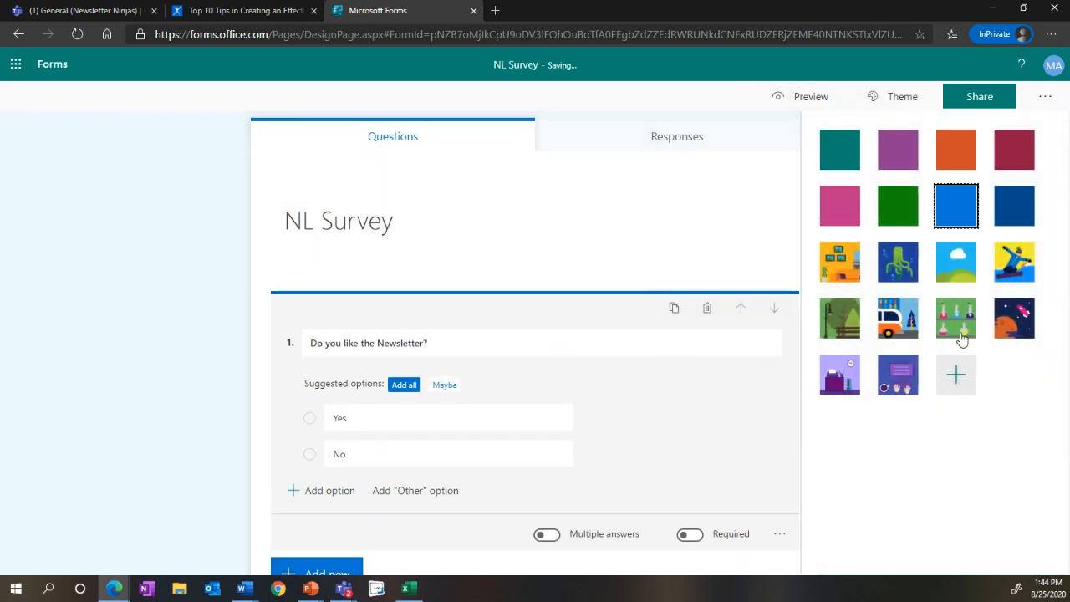
left_click(1015, 313)
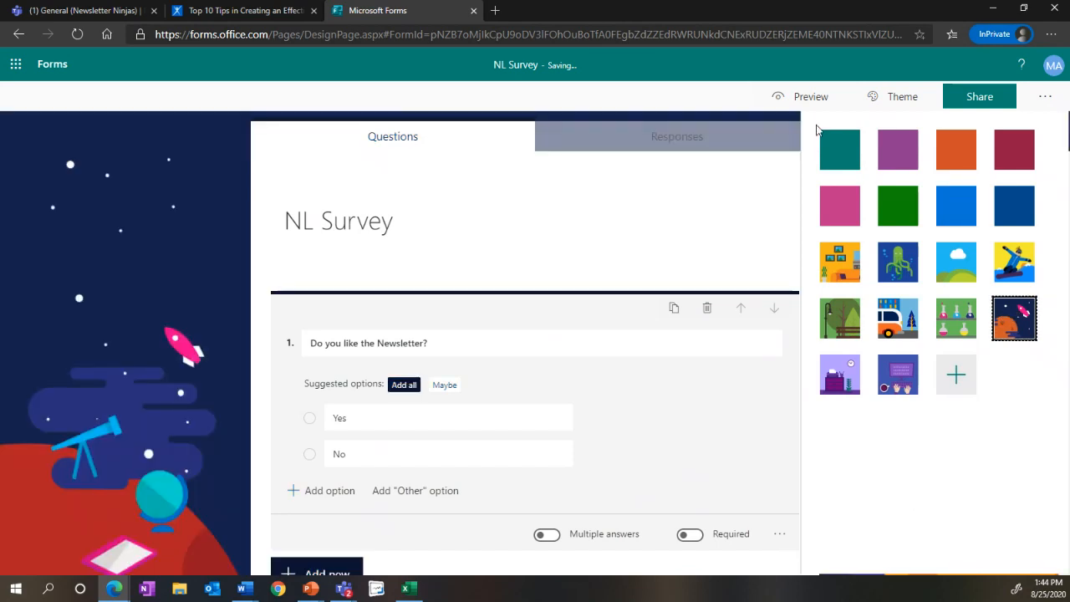
Step: Check who can respond to the survey and copy its response link for people in the organization
left_click(982, 99)
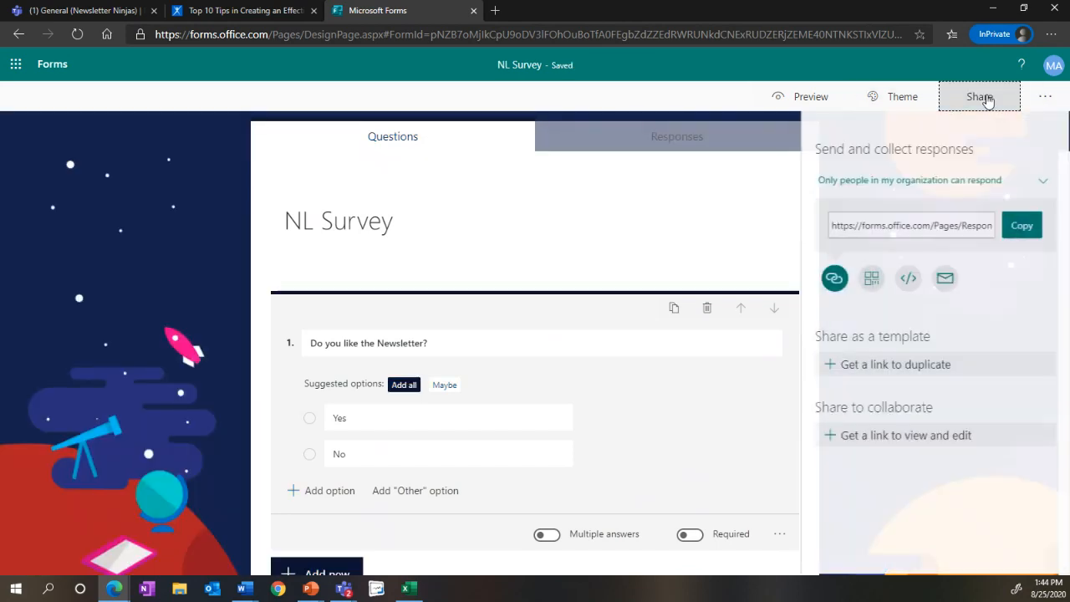
left_click(966, 192)
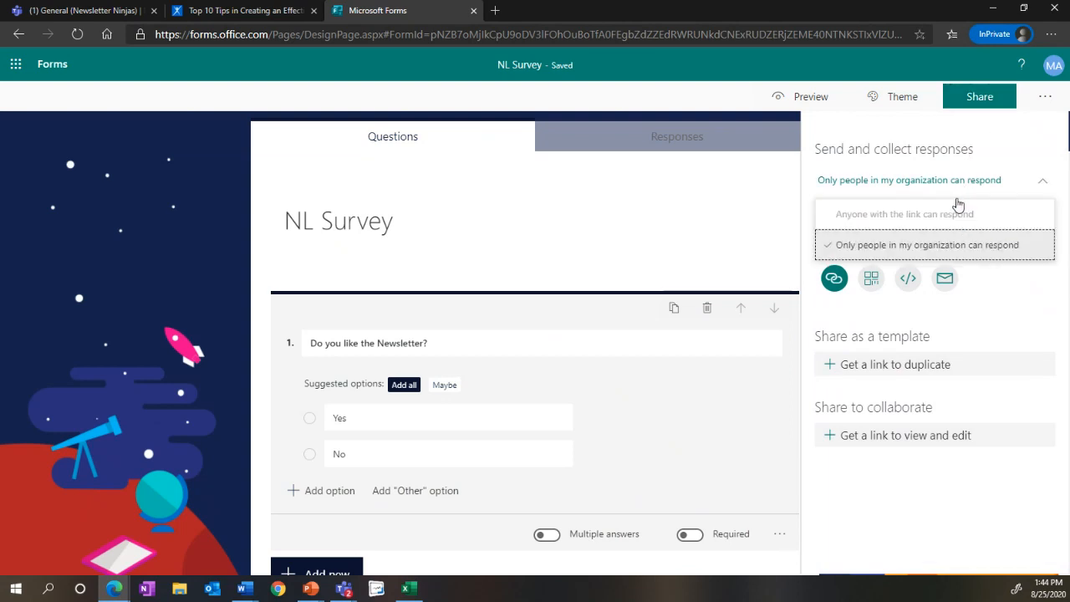
left_click(955, 214)
left_click(1021, 226)
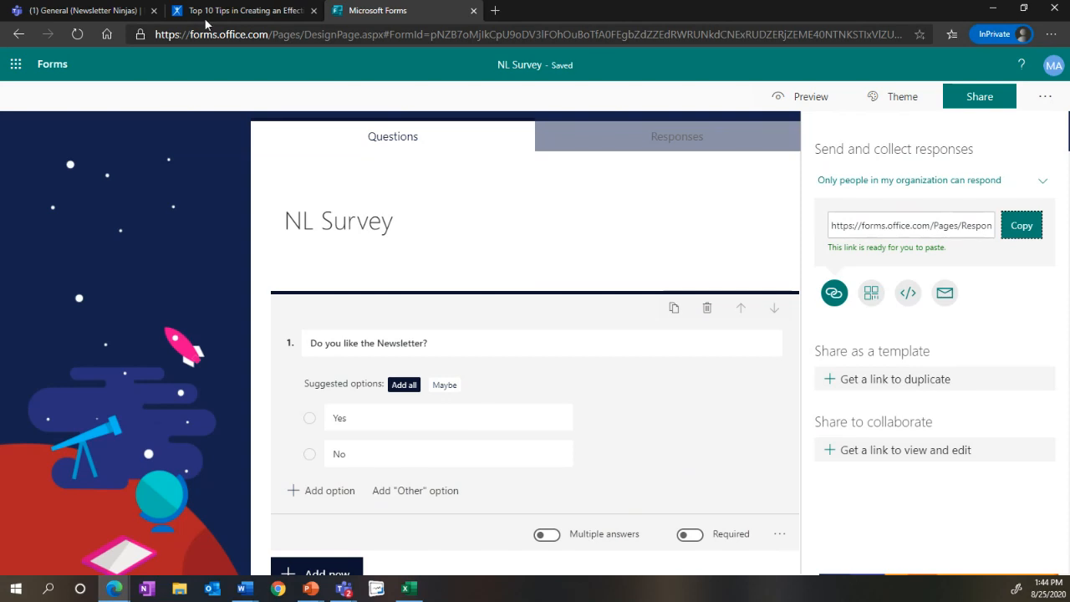
Step: Start a new Website tab in the Newsletter Ninjas General channel in Microsoft Teams and name it "Feedback Survey"
left_click(127, 10)
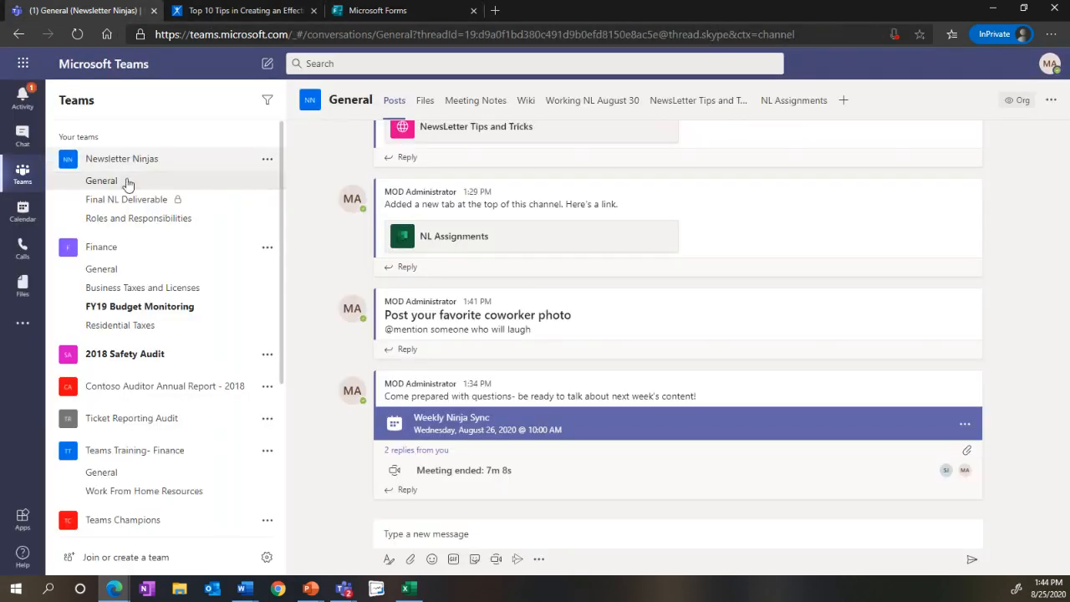
left_click(846, 105)
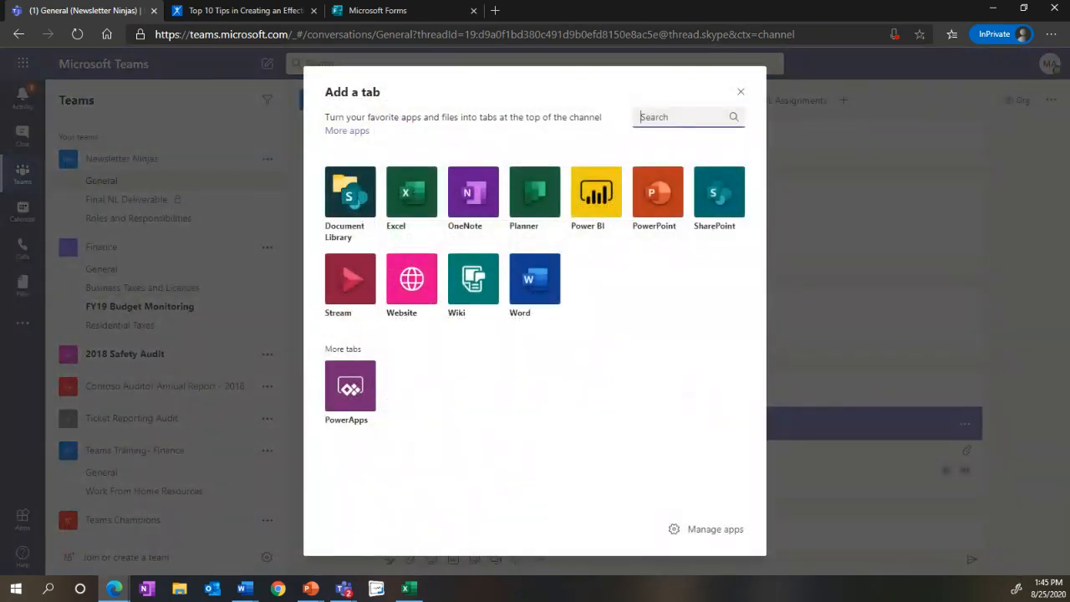
left_click(394, 293)
type("F")
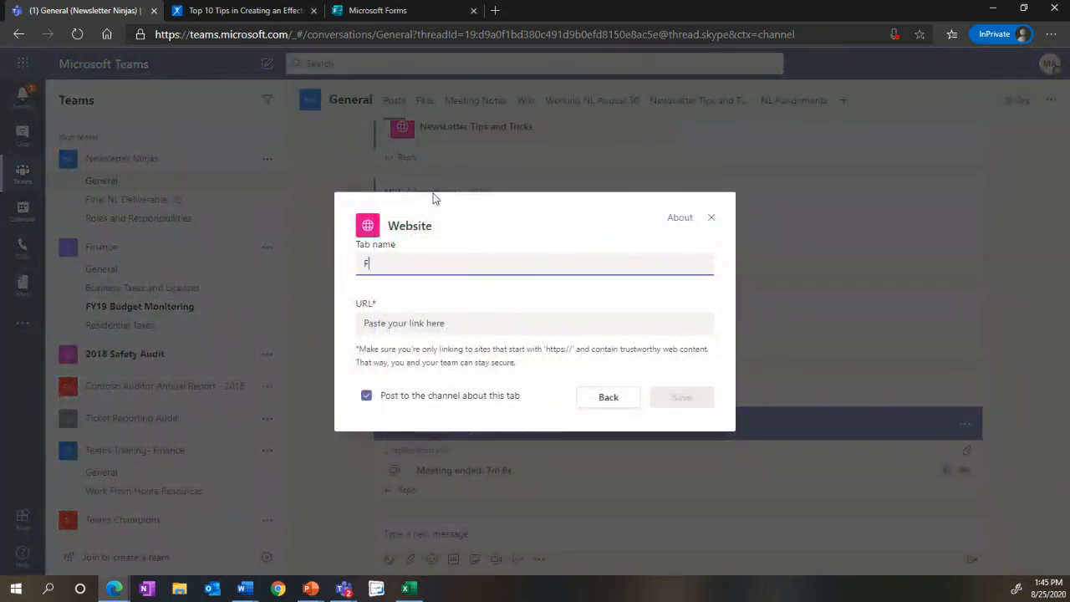
type("eedback Survey")
Step: Paste the copied survey link as the tab's URL and save the tab with a post to the channel
left_click(418, 322)
key("ctrl+v")
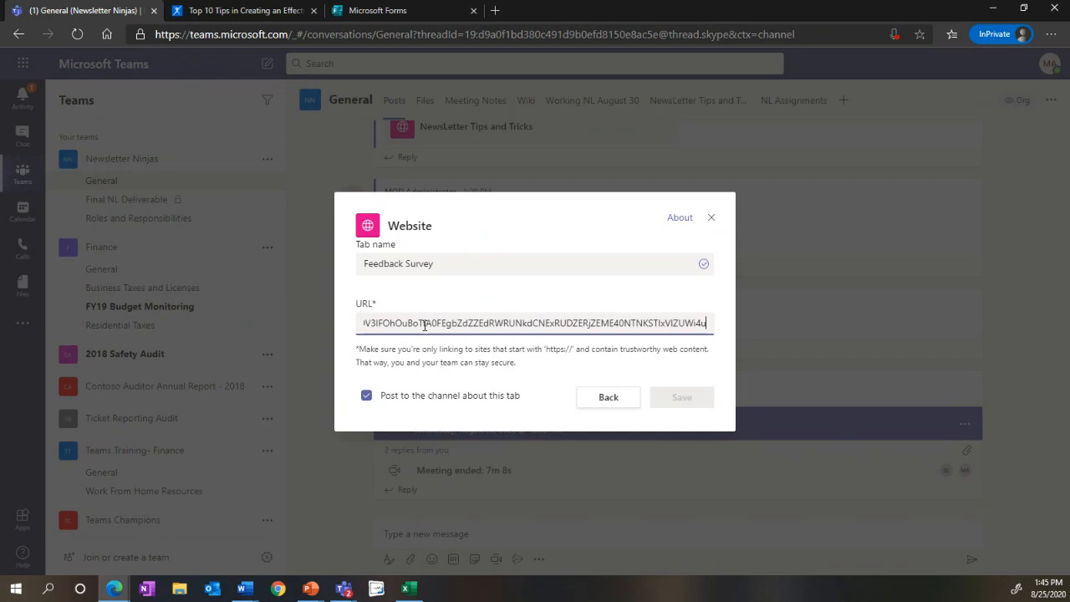
left_click(669, 399)
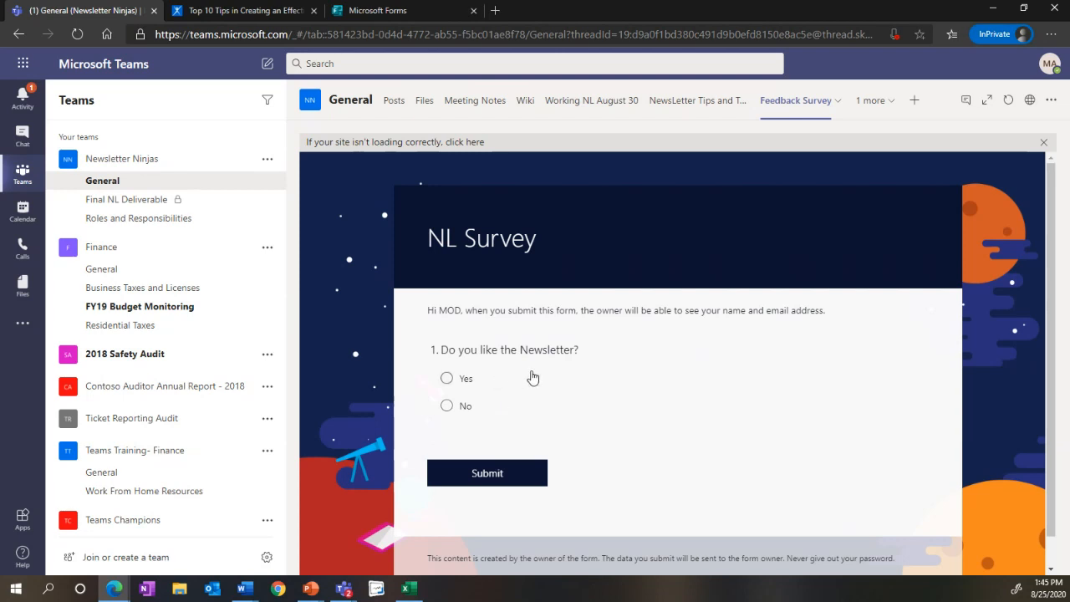
Step: View the posts in the General channel and in the Roles and Responsibilities channel of Newsletter Ninjas
left_click(103, 187)
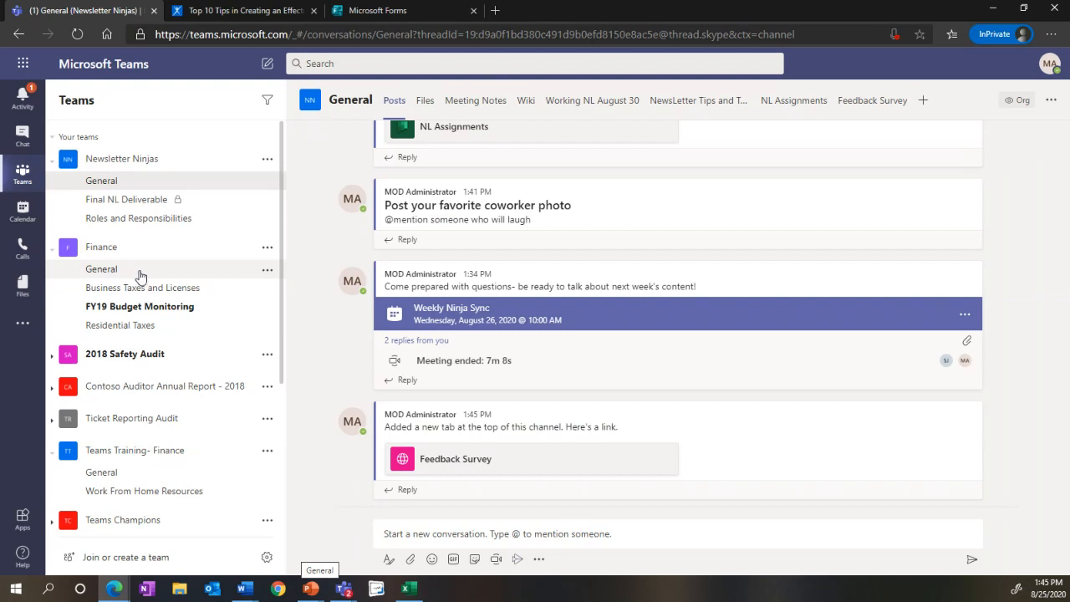
left_click(151, 224)
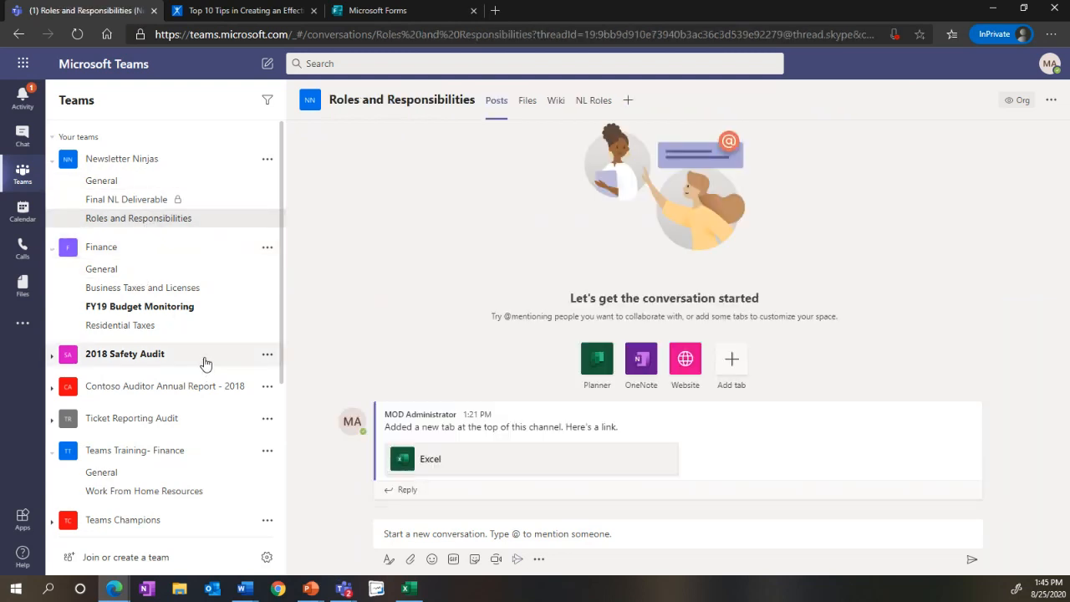
right_click(191, 431)
left_click(110, 226)
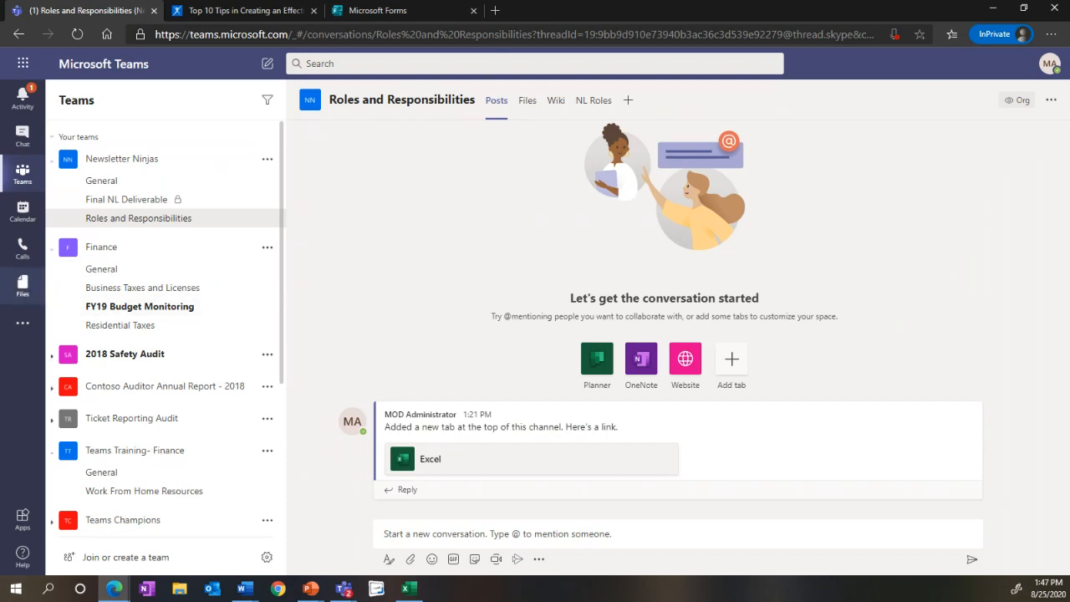
Step: Return to the Newsletter Ninjas General channel and open a reply to the Feedback Survey post
key("alt+Tab")
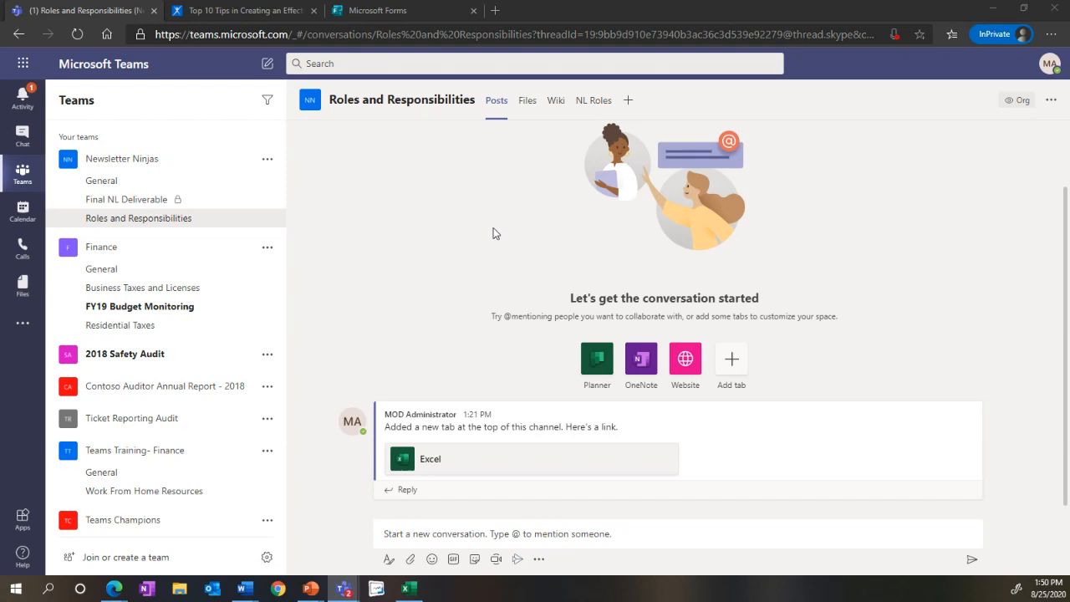
left_click(154, 178)
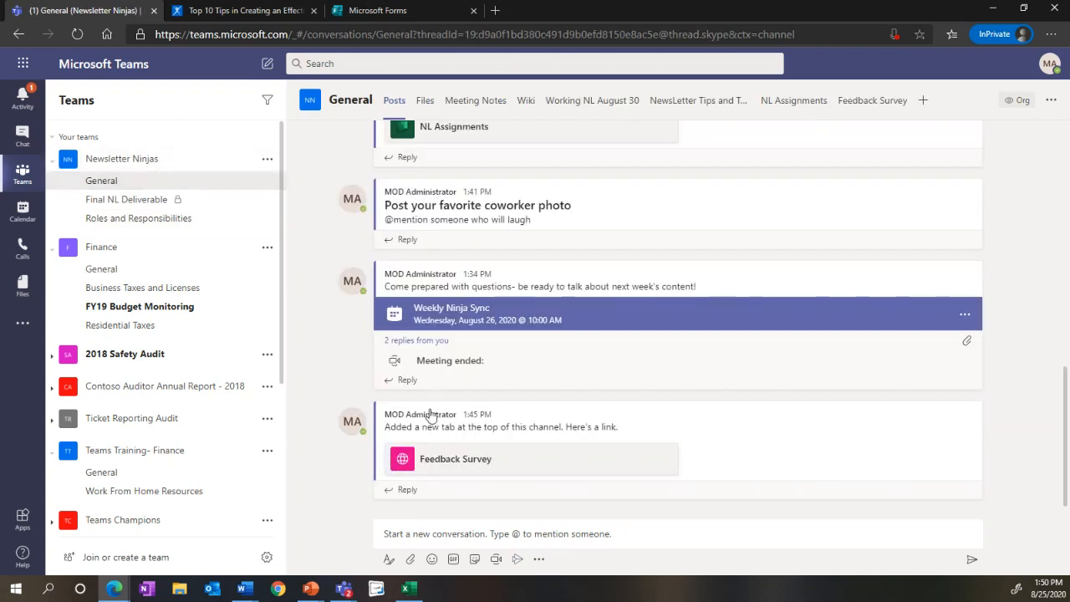
left_click(408, 490)
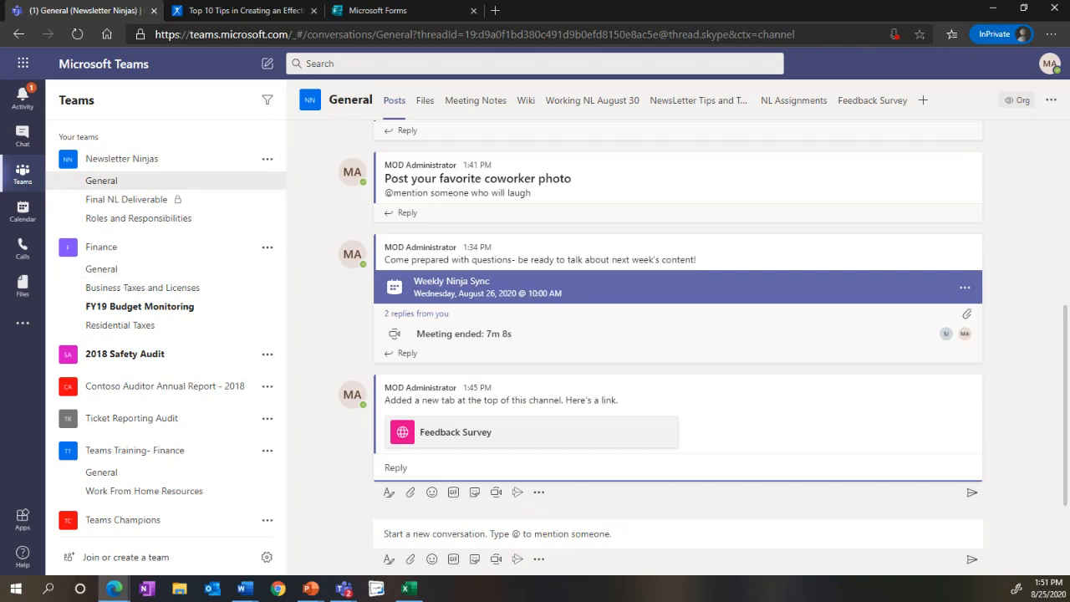
Step: Find the "Budgeing Team" group chat among the recent chats and view its conversation
left_click(15, 136)
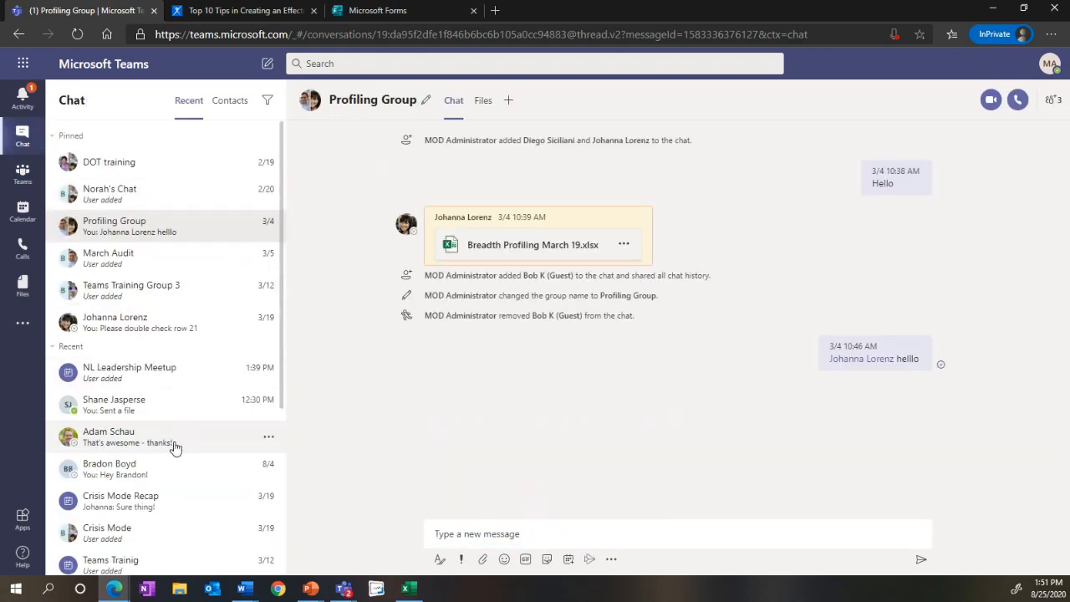
scroll(182, 426, "down", 5)
scroll(186, 427, "down", 2)
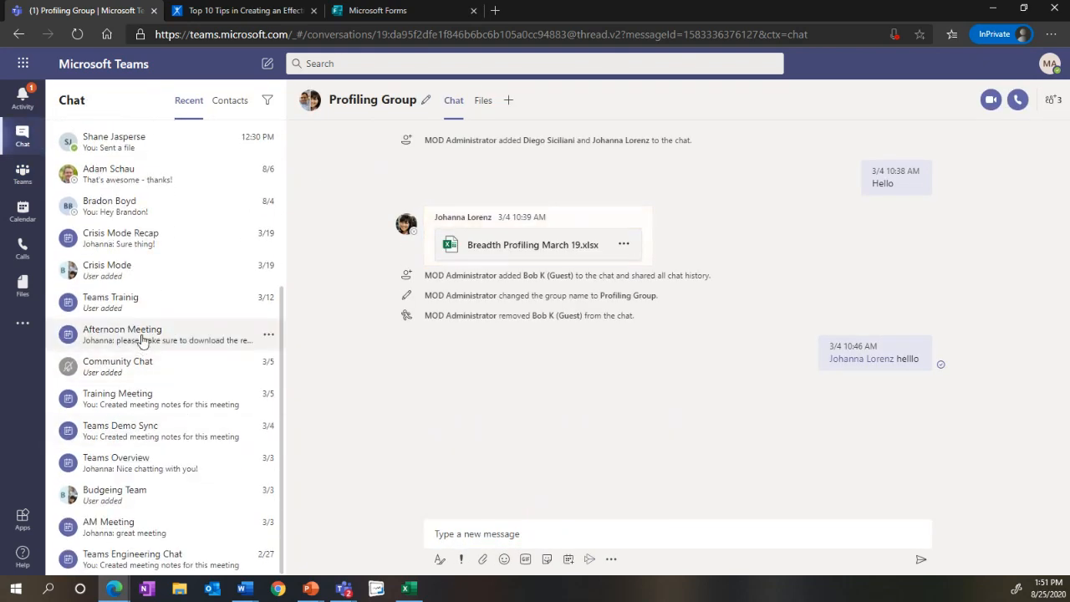
left_click(137, 502)
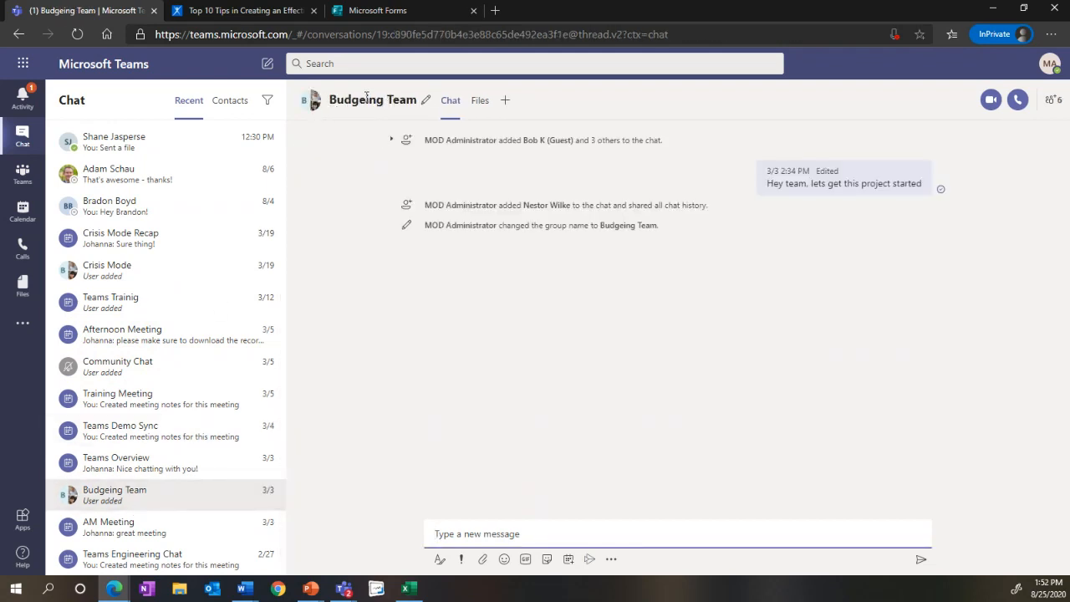
Step: View the shared files of the "Budgeing Team" chat and the apps available as new tabs, without adding any
left_click(478, 102)
left_click(505, 101)
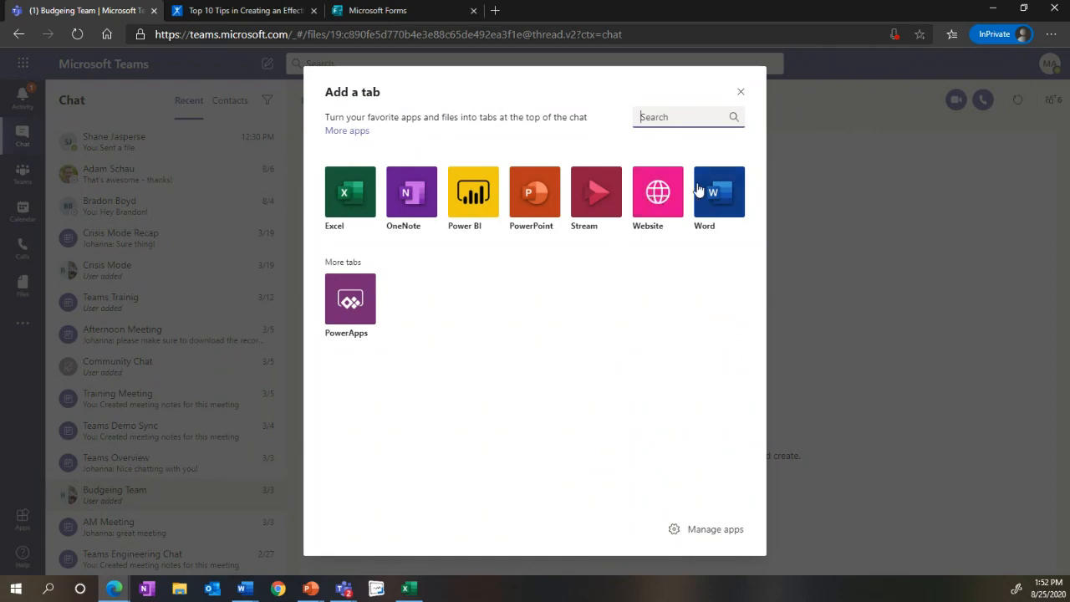
left_click(740, 93)
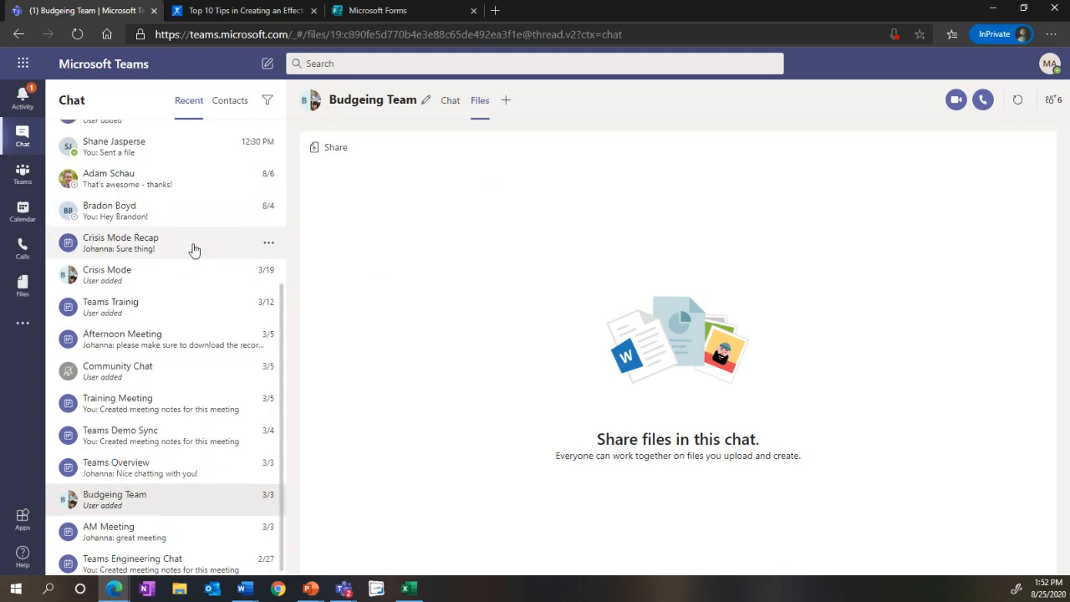
scroll(193, 248, "up", 3)
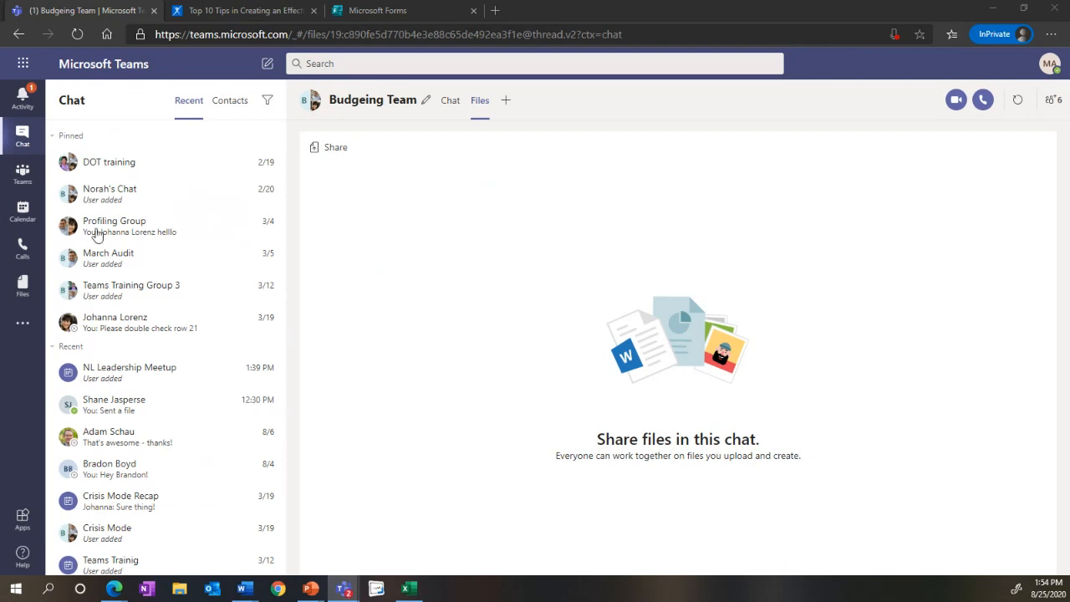
Step: Go to the teams list, view the starting options for creating a new team, and close them without creating one
left_click(29, 178)
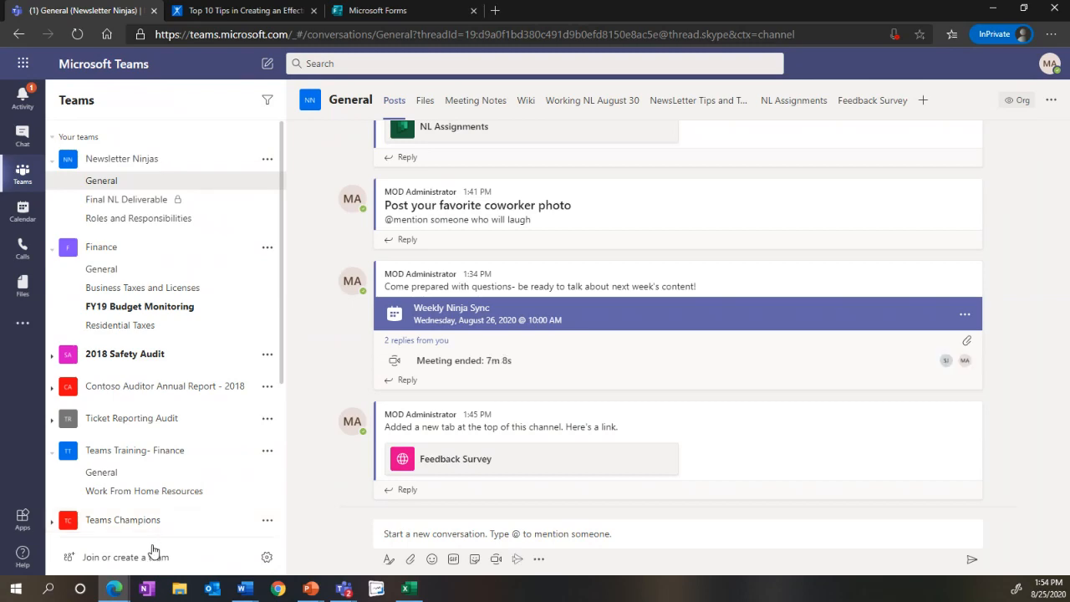
left_click(150, 557)
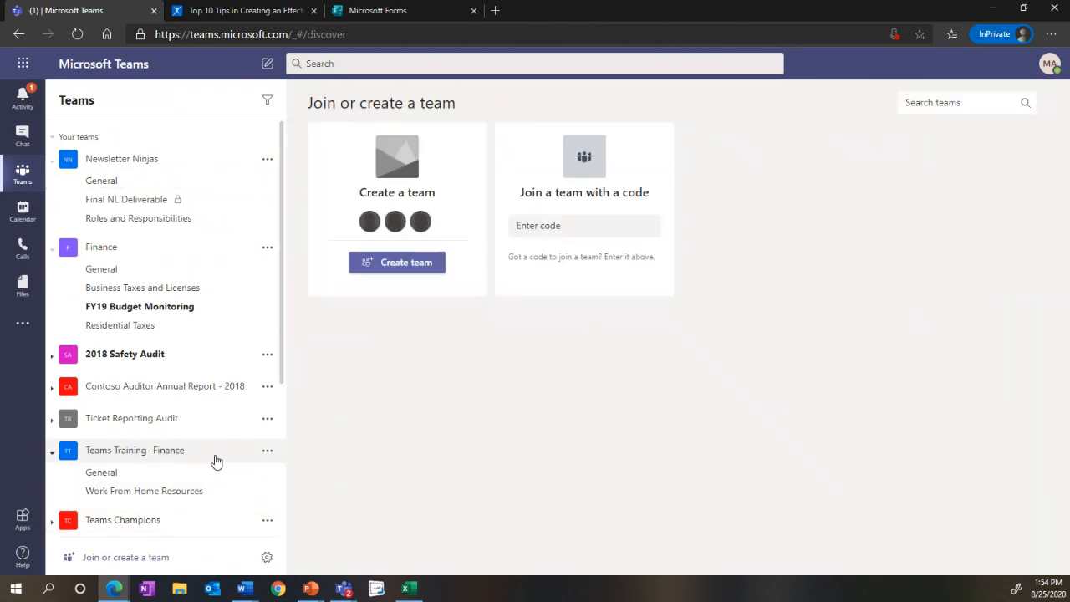
left_click(405, 269)
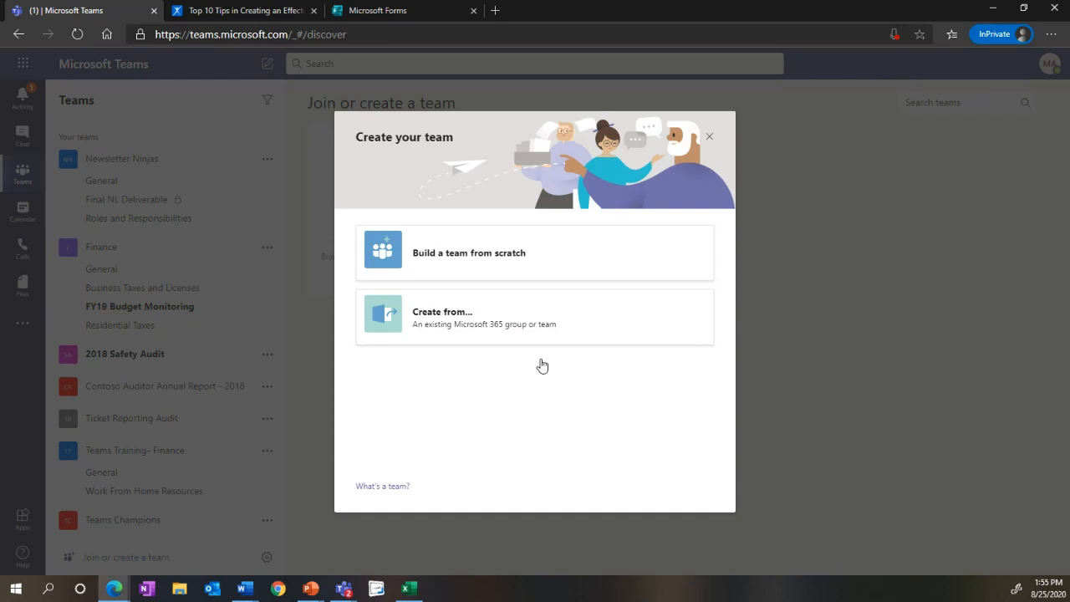
left_click(709, 137)
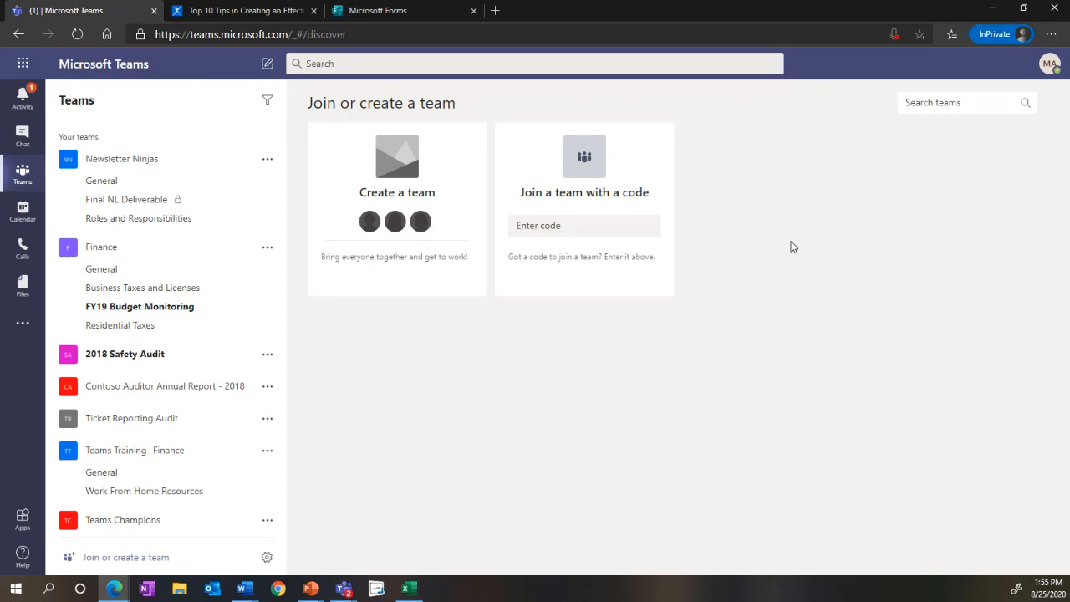
Step: View which existing Microsoft 365 groups can be used to create a new team, and exit without creating it
left_click(145, 559)
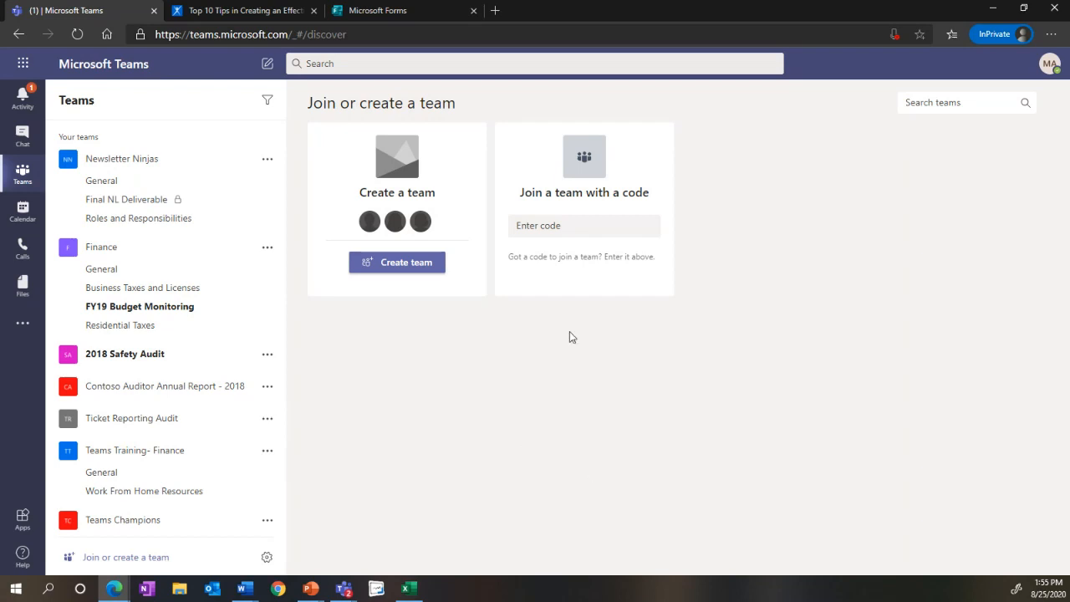
left_click(387, 264)
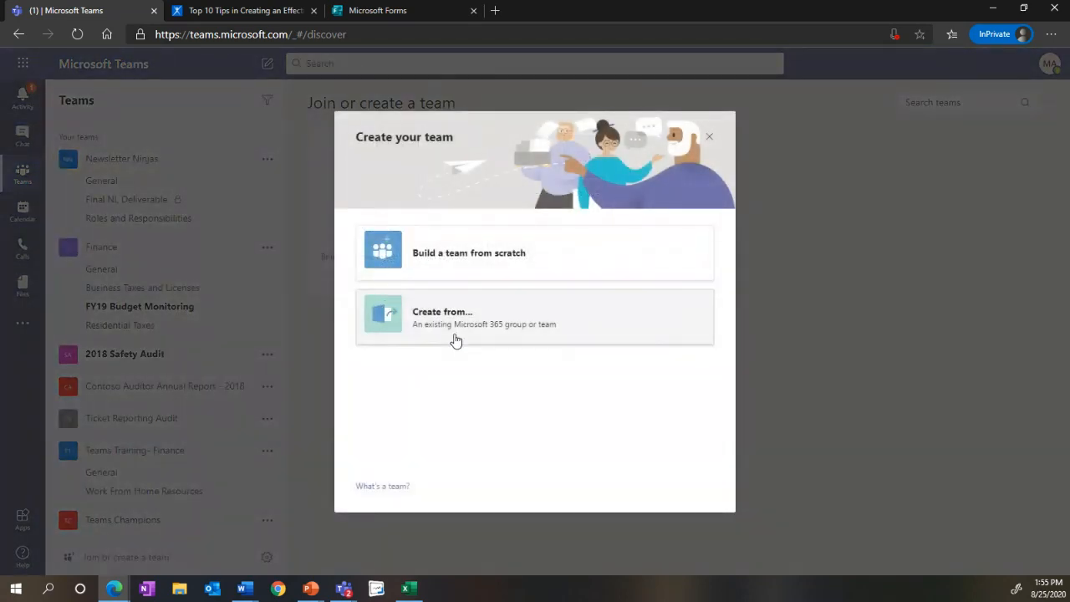
left_click(488, 340)
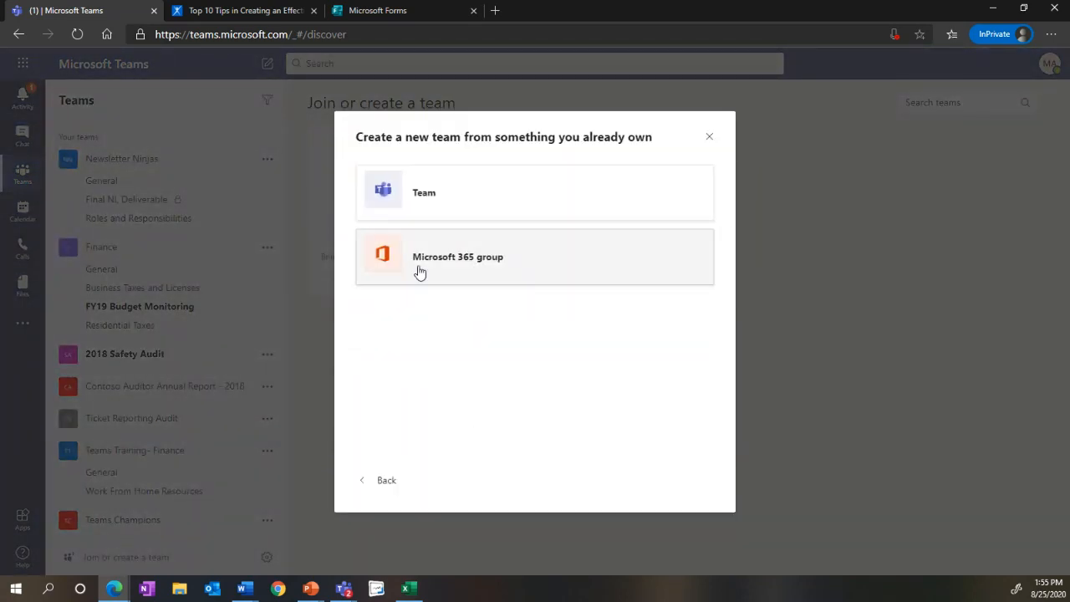
left_click(462, 277)
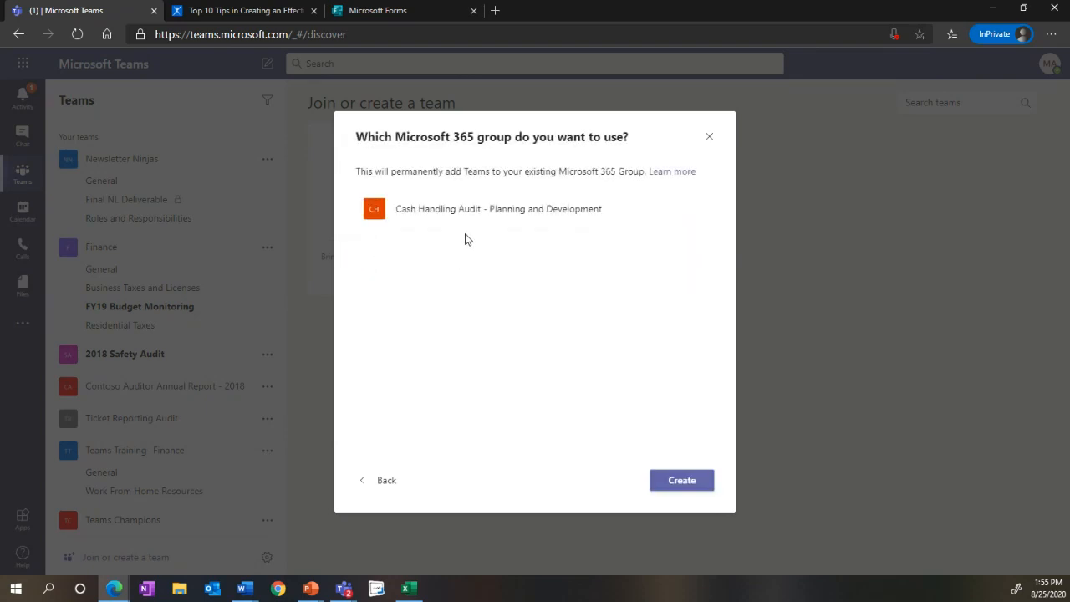
left_click(708, 139)
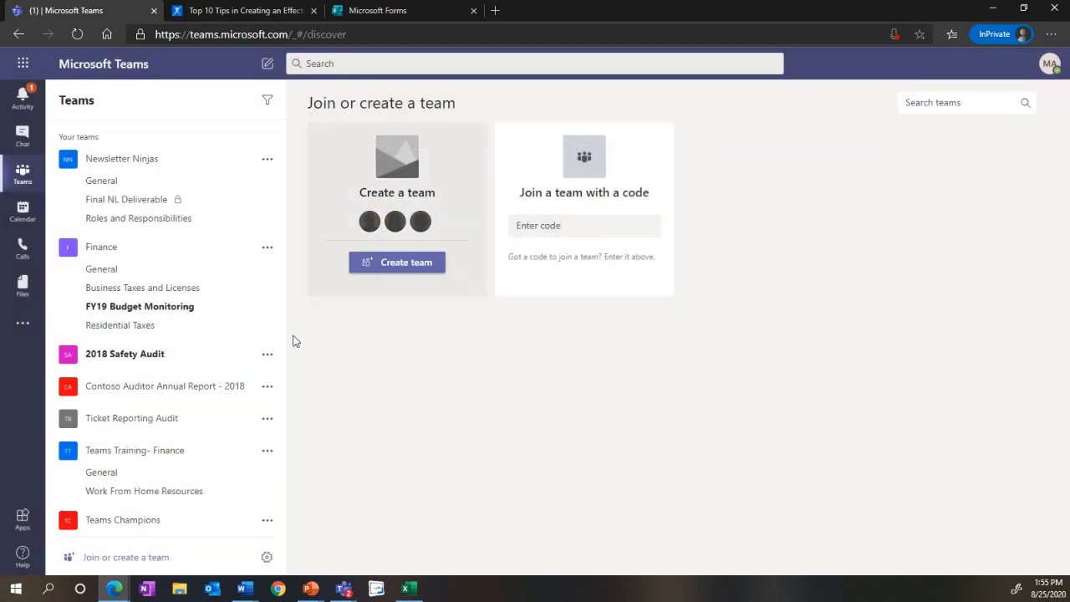